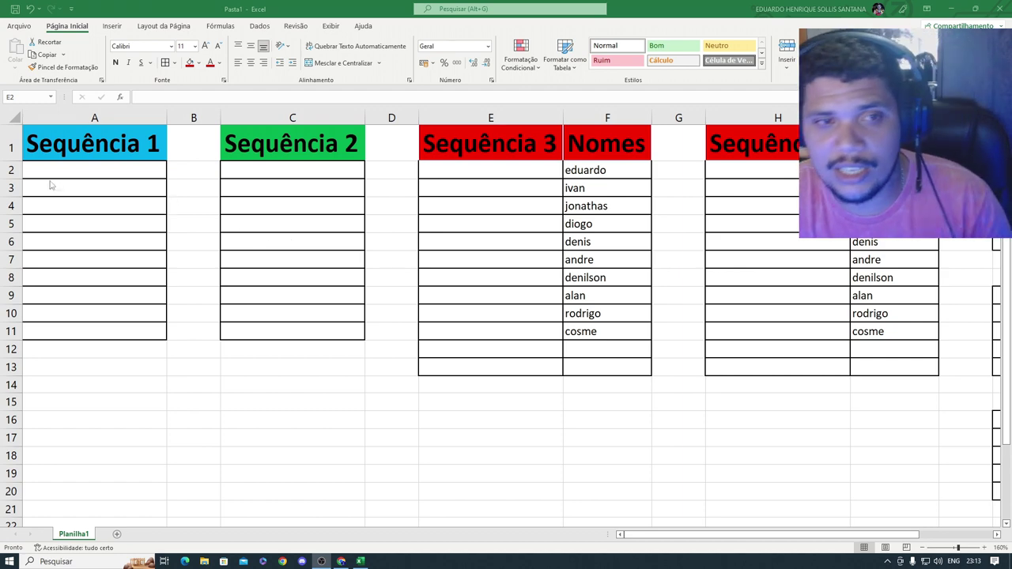
- Type 1, 2 and 3 into cells A2:A4
{"action": "left_click", "coordinate": [997, 537]}
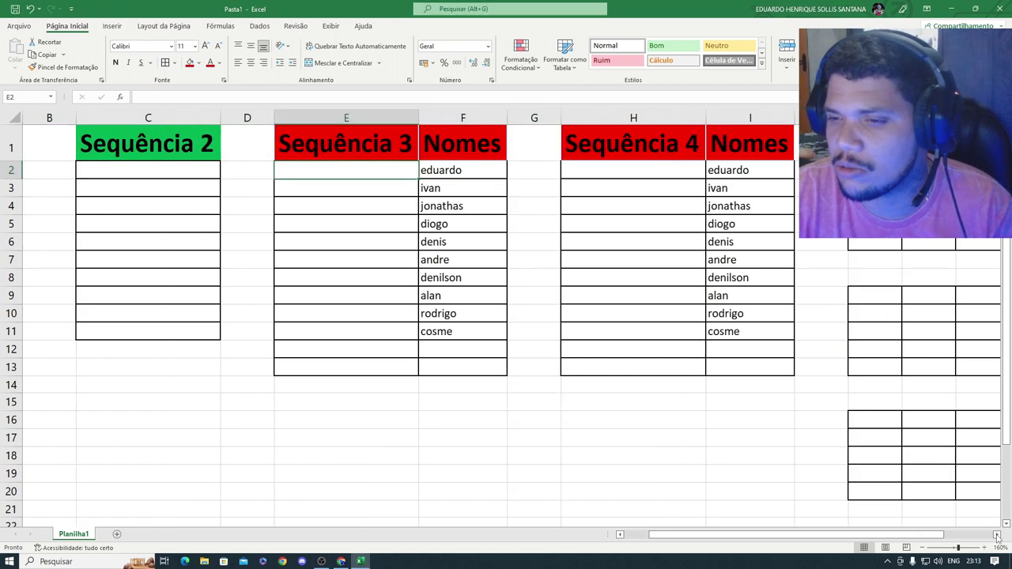
{"action": "left_click", "coordinate": [997, 536]}
{"action": "left_click", "coordinate": [997, 536]}
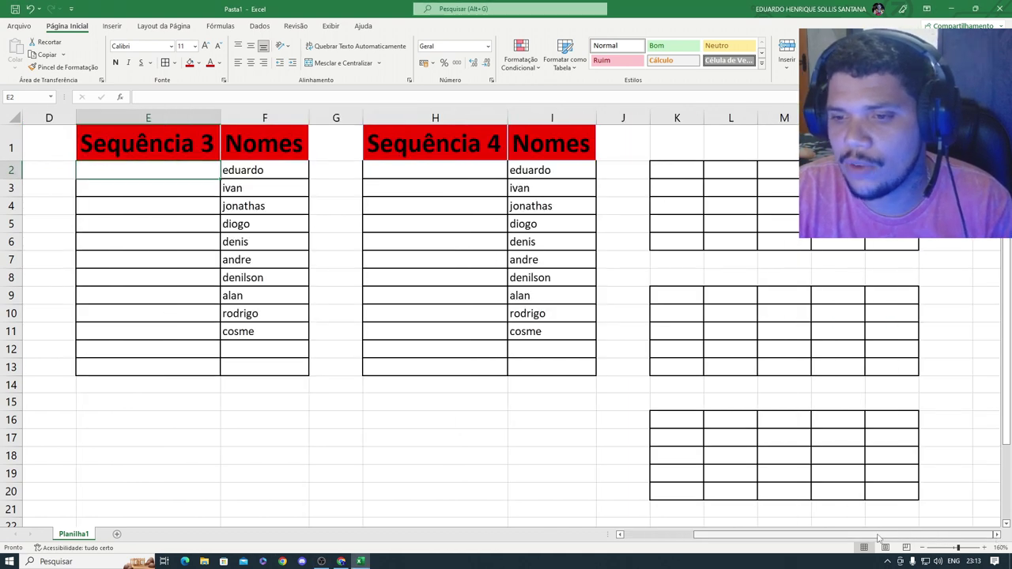
{"action": "left_click_drag", "start_coordinate": [755, 538], "coordinate": [685, 538]}
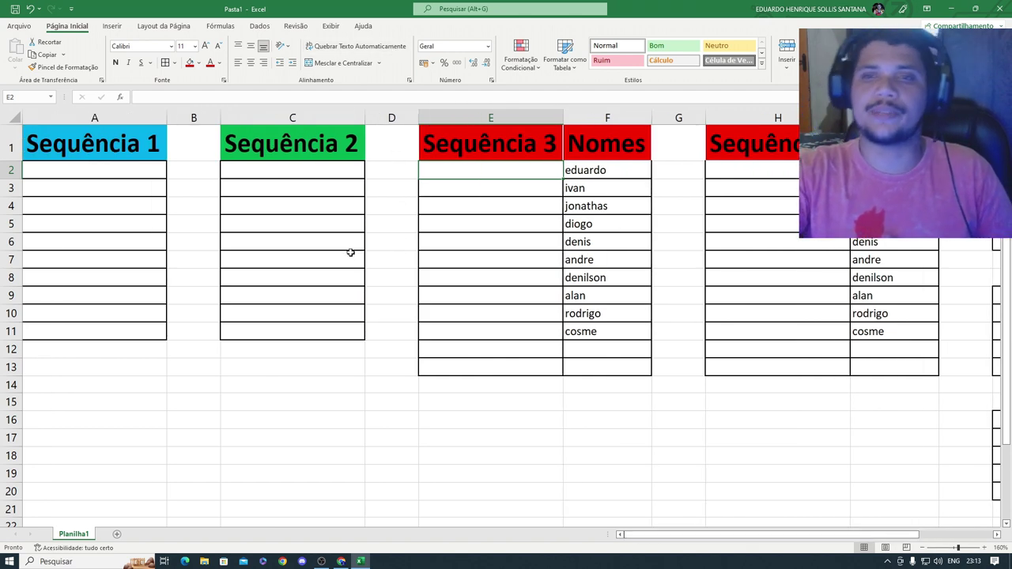
{"action": "left_click", "coordinate": [117, 172]}
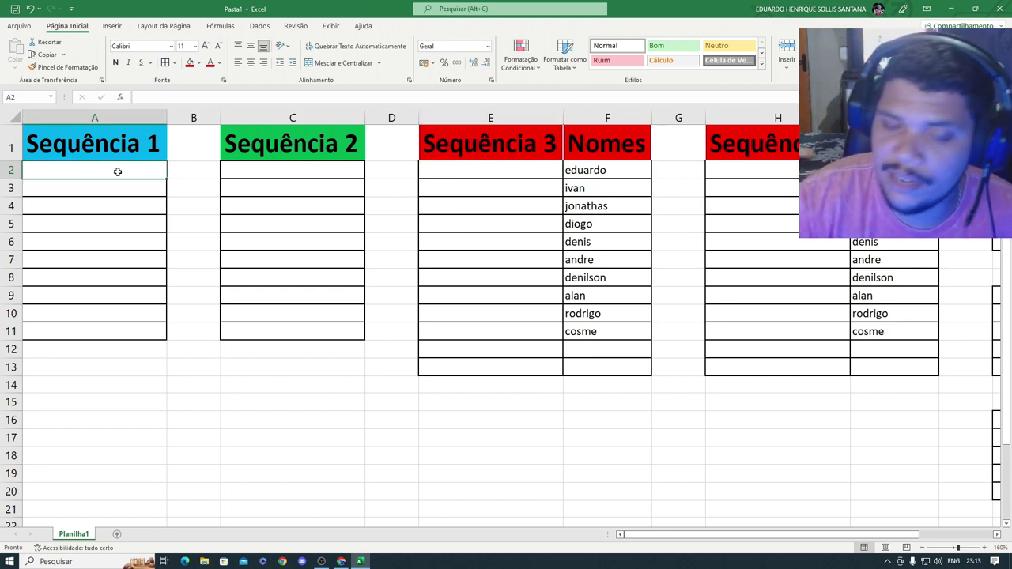
{"action": "type", "text": "1"}
{"action": "key", "text": "Return"}
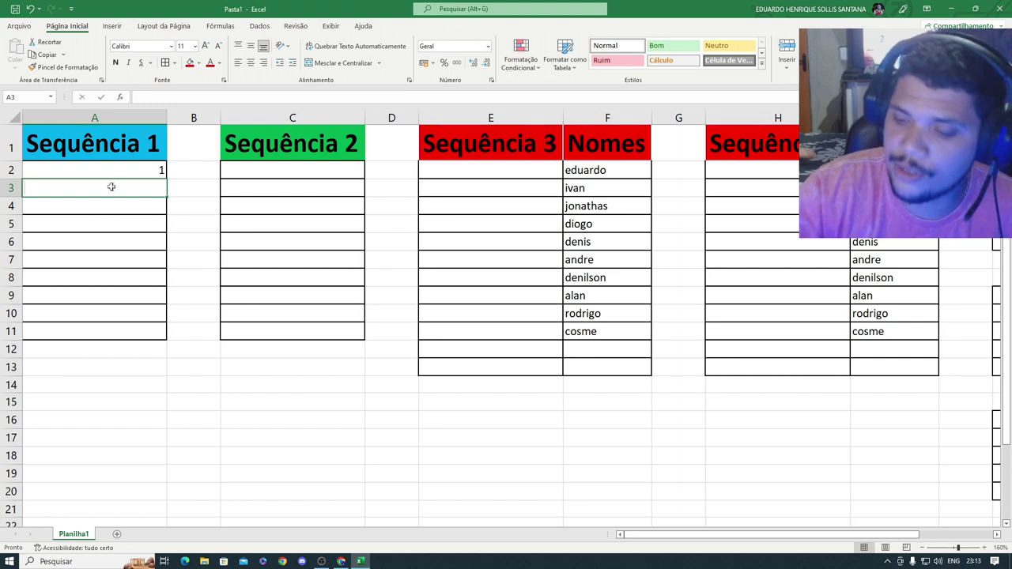
{"action": "type", "text": "2"}
{"action": "key", "text": "Return"}
{"action": "type", "text": "3"}
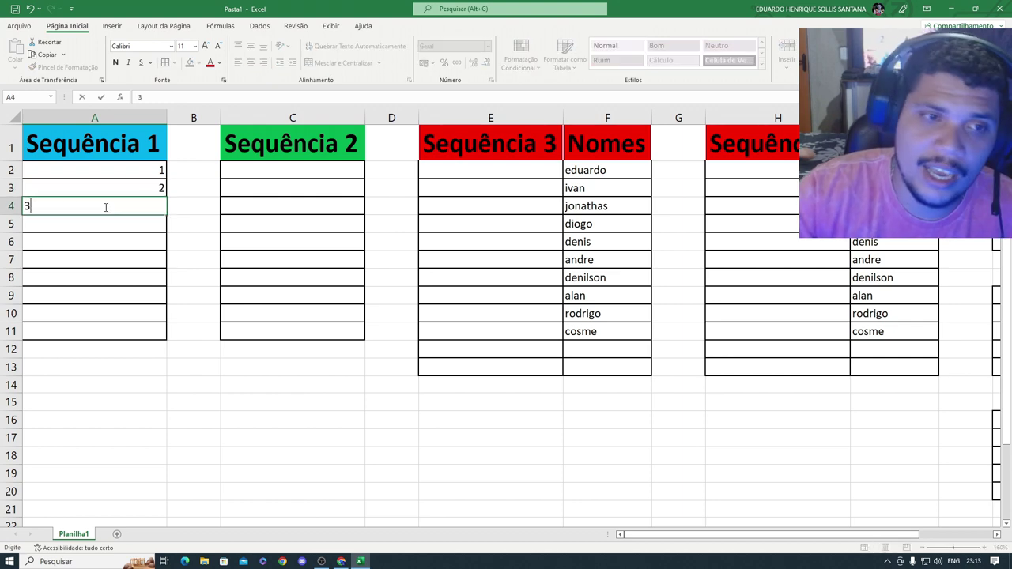
{"action": "key", "text": "Return"}
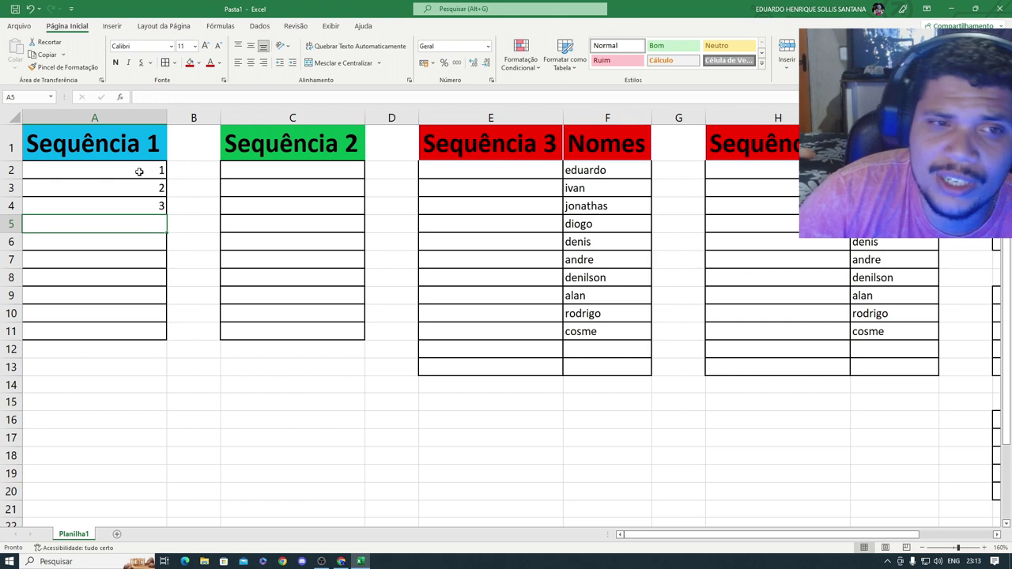
- Clear A2:A4 with Limpar conteúdo, then re-enter 1 in A2 and 2 in A3
{"action": "left_click_drag", "start_coordinate": [144, 170], "coordinate": [136, 199]}
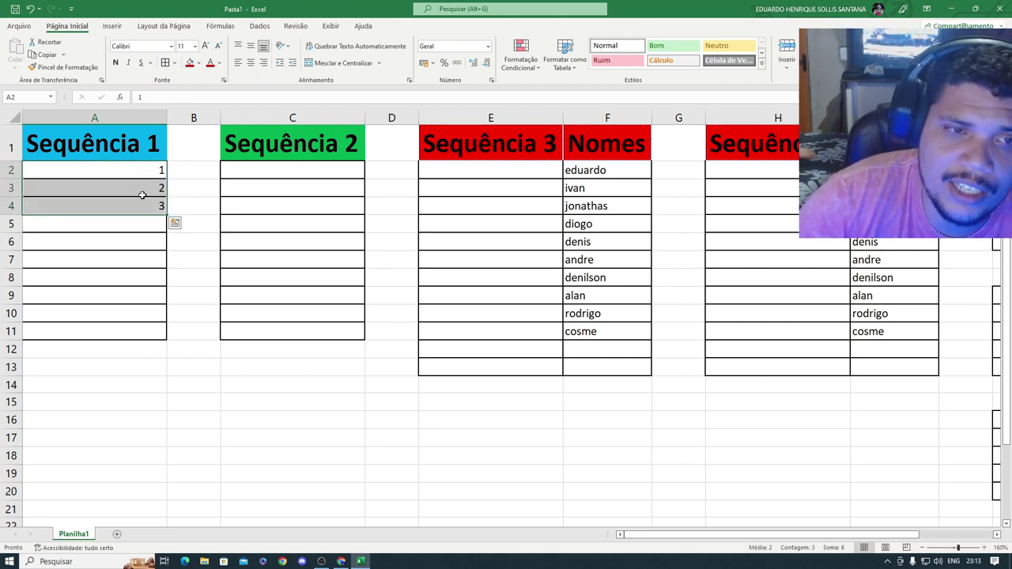
{"action": "right_click", "coordinate": [149, 192]}
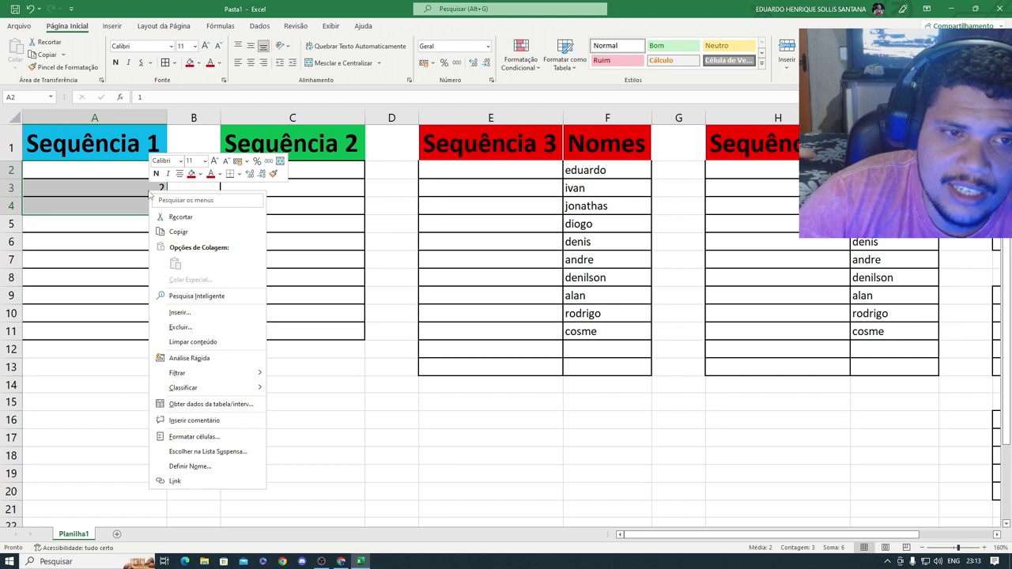
{"action": "left_click", "coordinate": [200, 340]}
{"action": "left_click", "coordinate": [136, 171]}
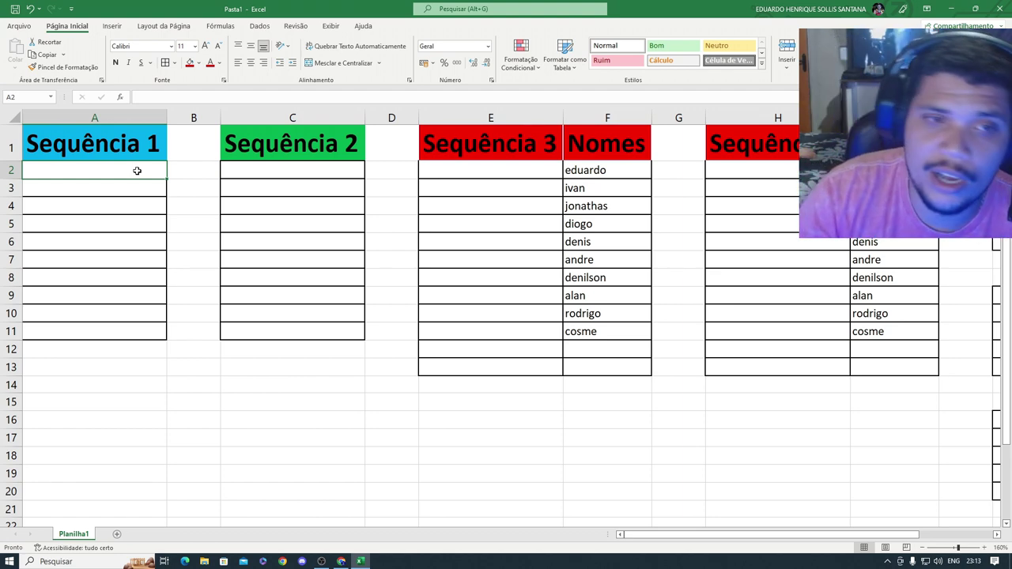
{"action": "type", "text": "1"}
{"action": "key", "text": "Return"}
{"action": "type", "text": "2"}
{"action": "left_click", "coordinate": [143, 173]}
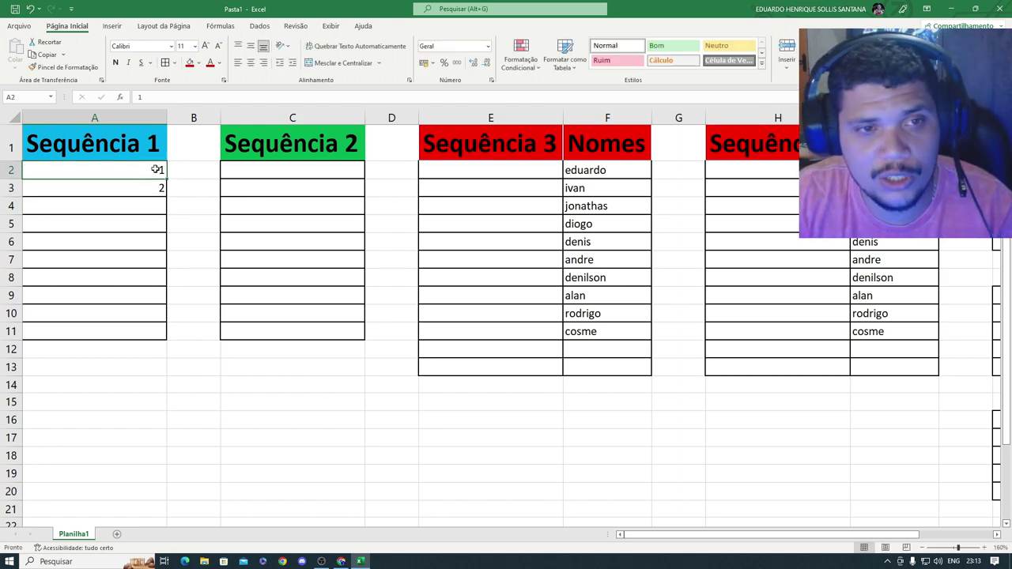
- Auto-fill 1 through 10 down A2:A11 from the 1, 2 pattern in A2:A3
{"action": "left_click_drag", "start_coordinate": [146, 170], "coordinate": [148, 188]}
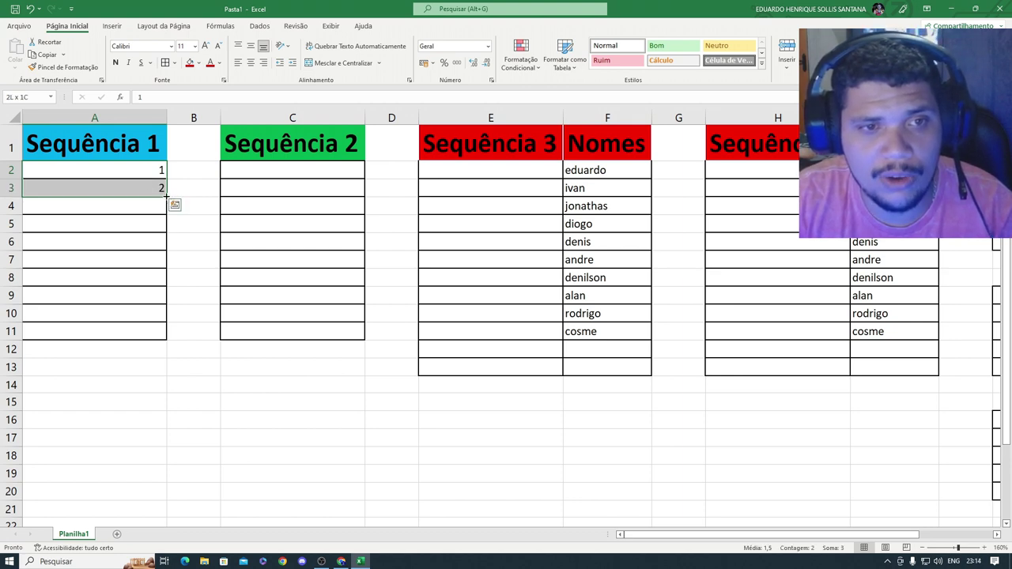
{"action": "left_click_drag", "start_coordinate": [167, 196], "coordinate": [150, 331]}
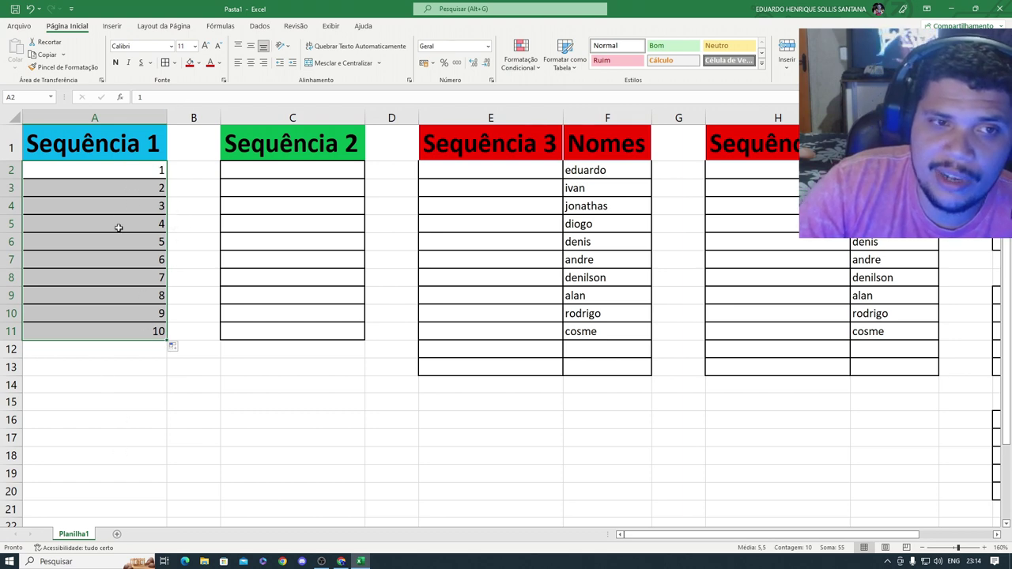
{"action": "left_click", "coordinate": [190, 170]}
{"action": "left_click", "coordinate": [182, 195]}
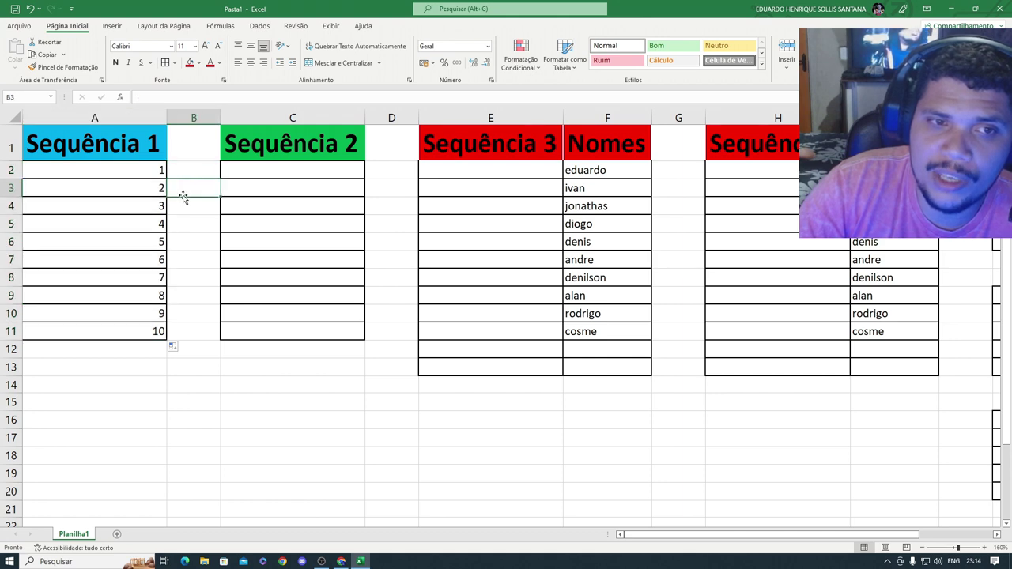
{"action": "left_click", "coordinate": [191, 352]}
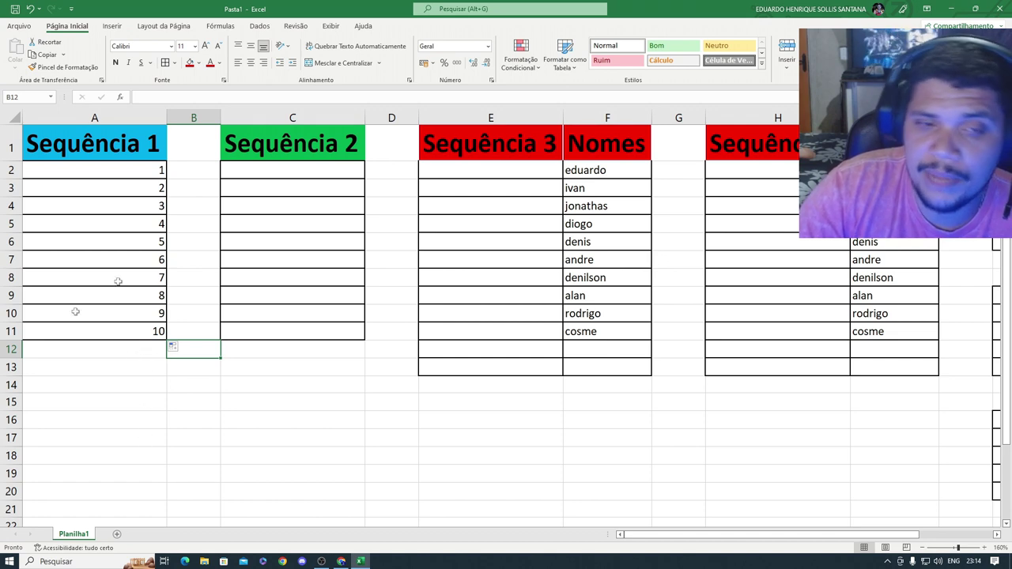
{"action": "left_click", "coordinate": [121, 189]}
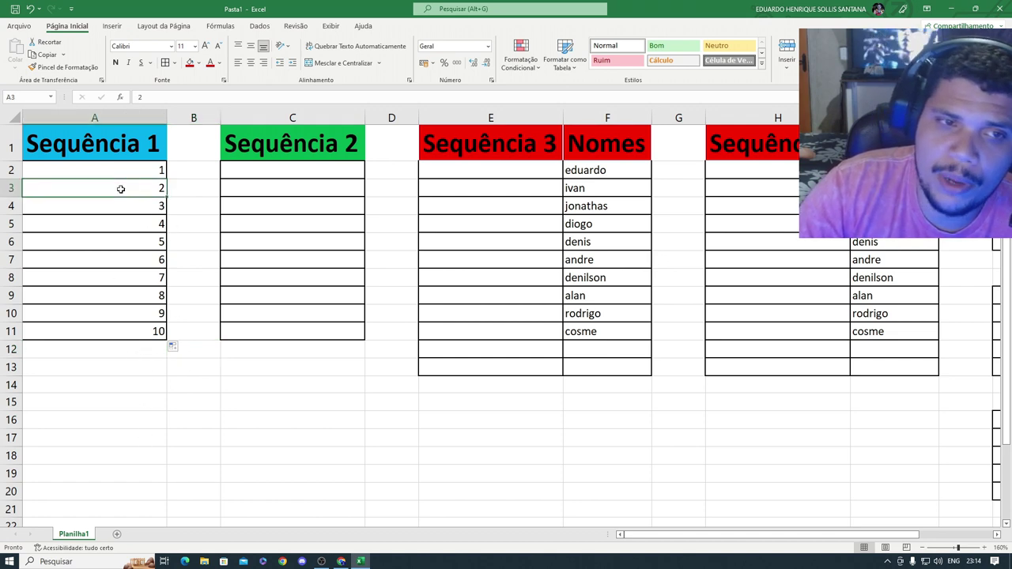
{"action": "left_click_drag", "start_coordinate": [134, 167], "coordinate": [127, 324]}
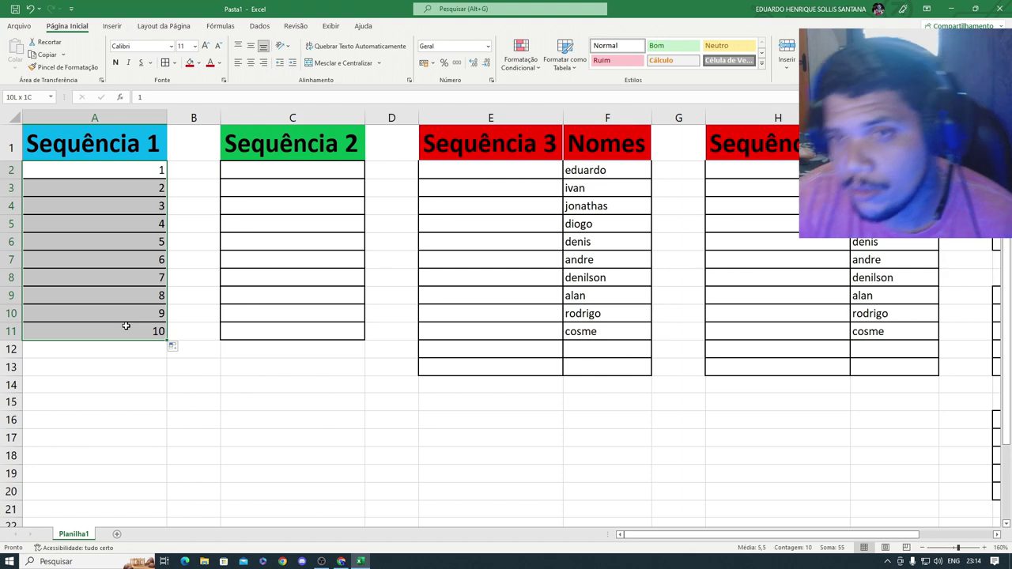
{"action": "left_click", "coordinate": [306, 174]}
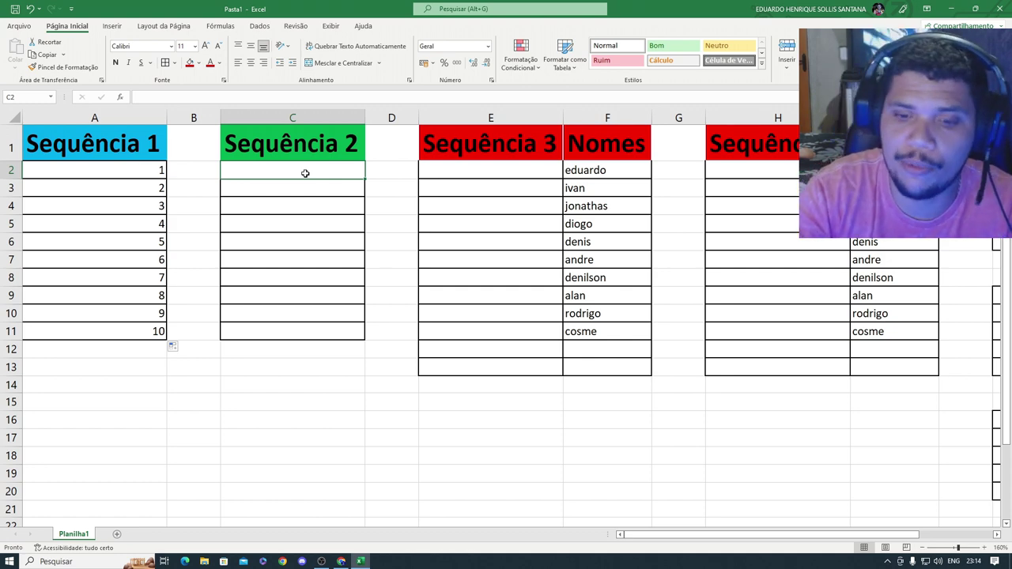
- Enter the formula =LIN()-1 in cell C2
{"action": "type", "text": "="}
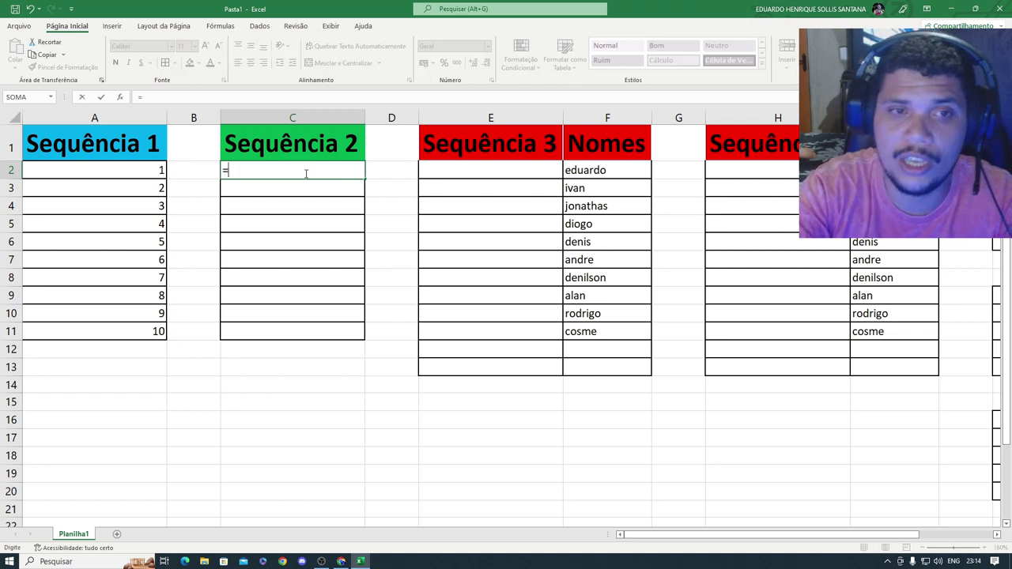
{"action": "type", "text": "lin"}
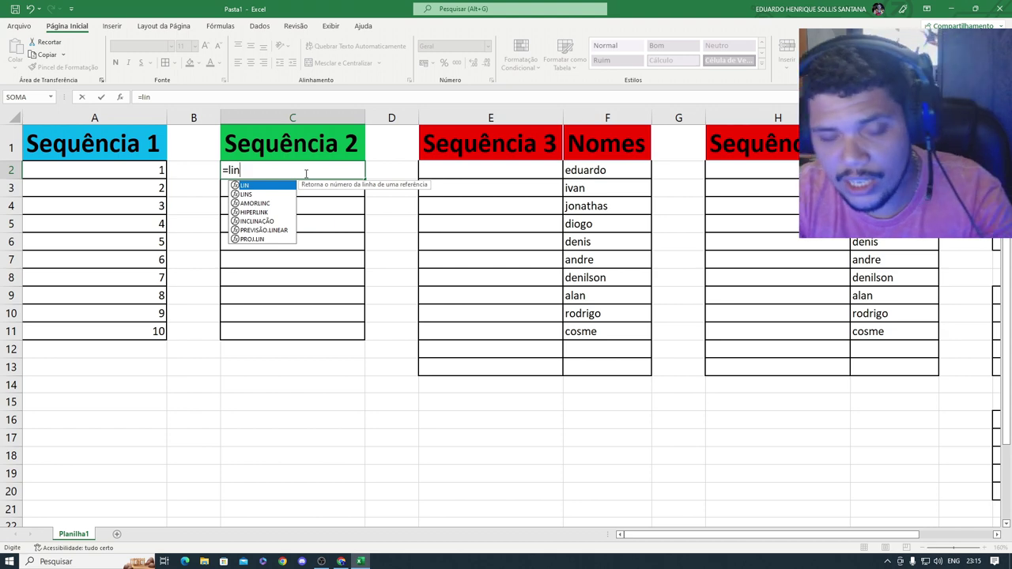
{"action": "type", "text": "()"}
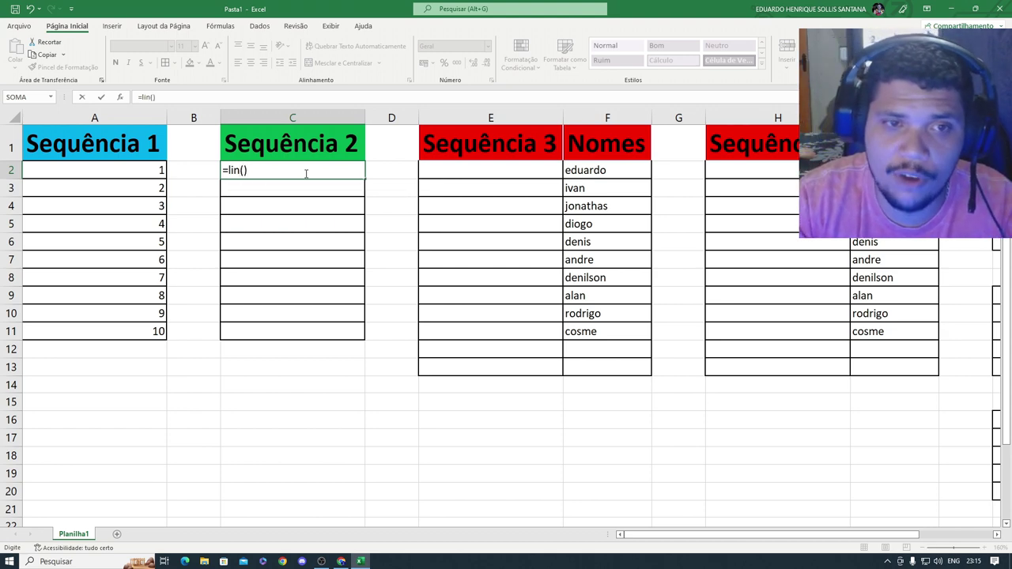
{"action": "key", "text": "Return"}
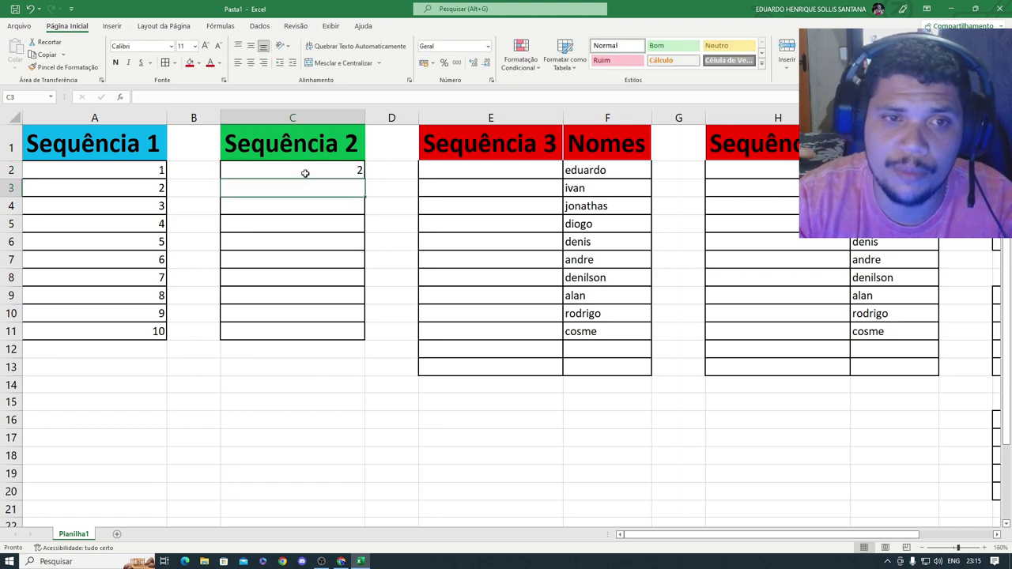
{"action": "left_click", "coordinate": [346, 171]}
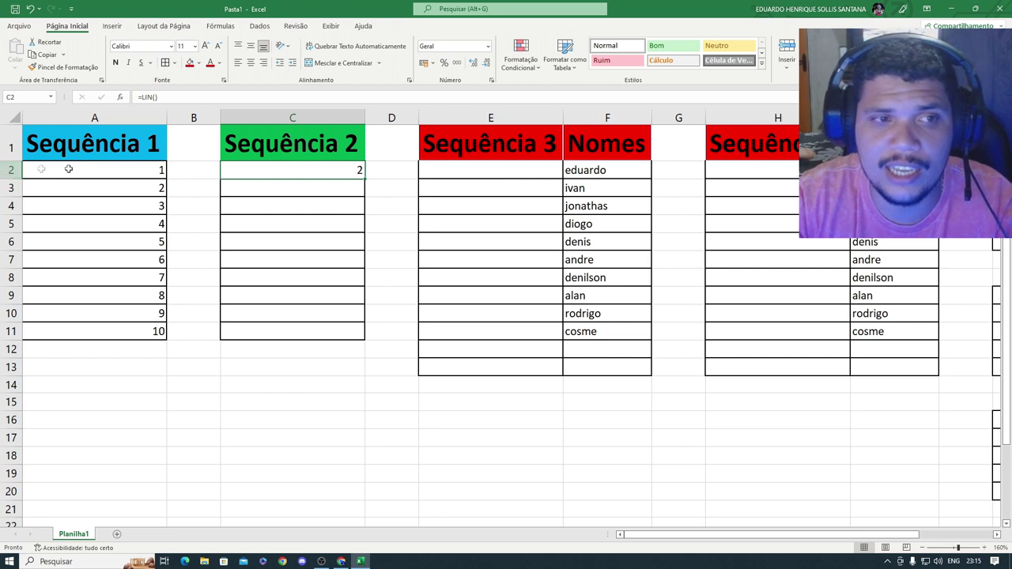
{"action": "double_click", "coordinate": [319, 172]}
{"action": "type", "text": "-1"}
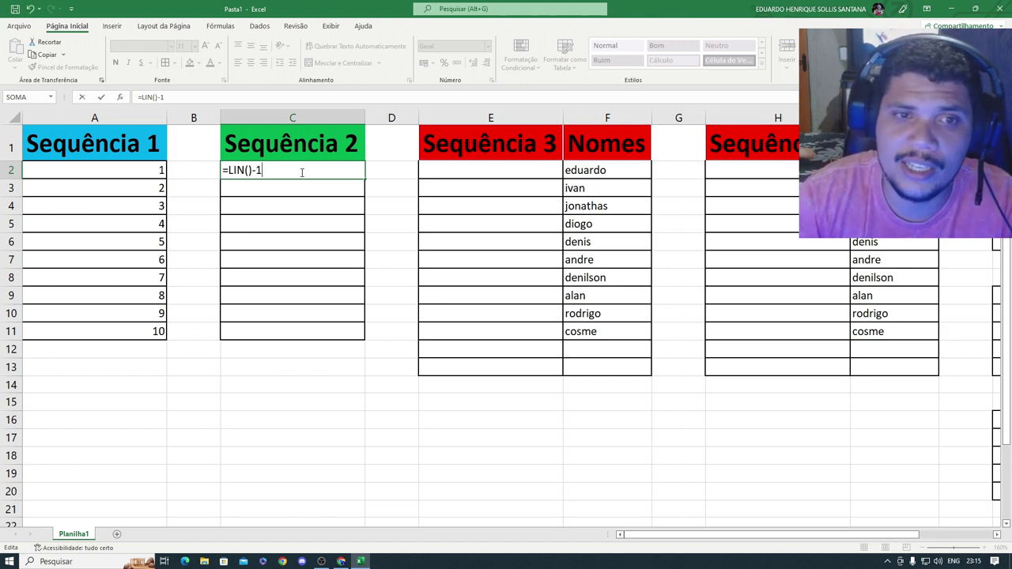
{"action": "key", "text": "Return"}
{"action": "left_click", "coordinate": [333, 174]}
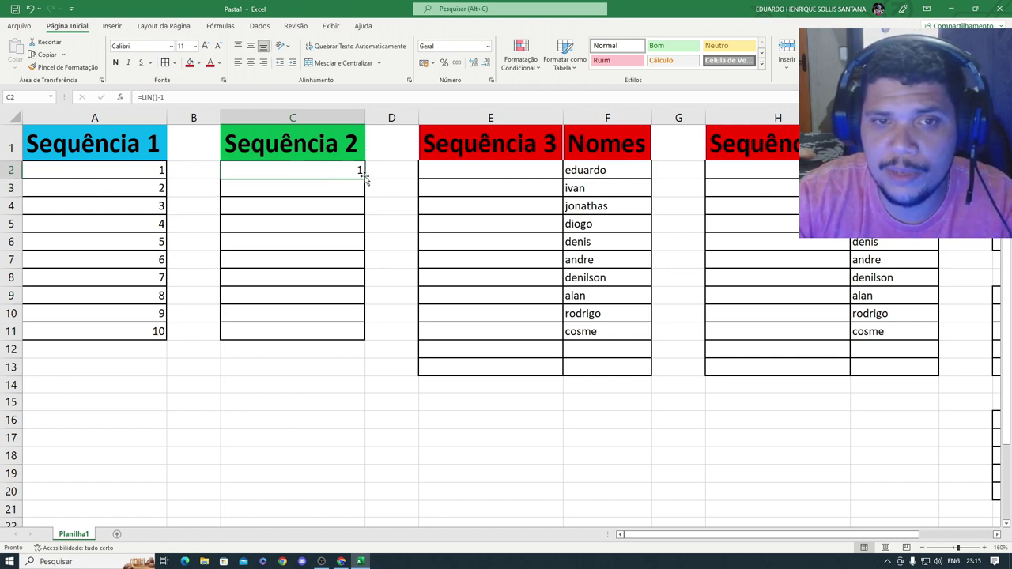
- Copy C2's formula down to C11 and check the resulting 1–10 values
{"action": "left_click_drag", "start_coordinate": [365, 179], "coordinate": [360, 336]}
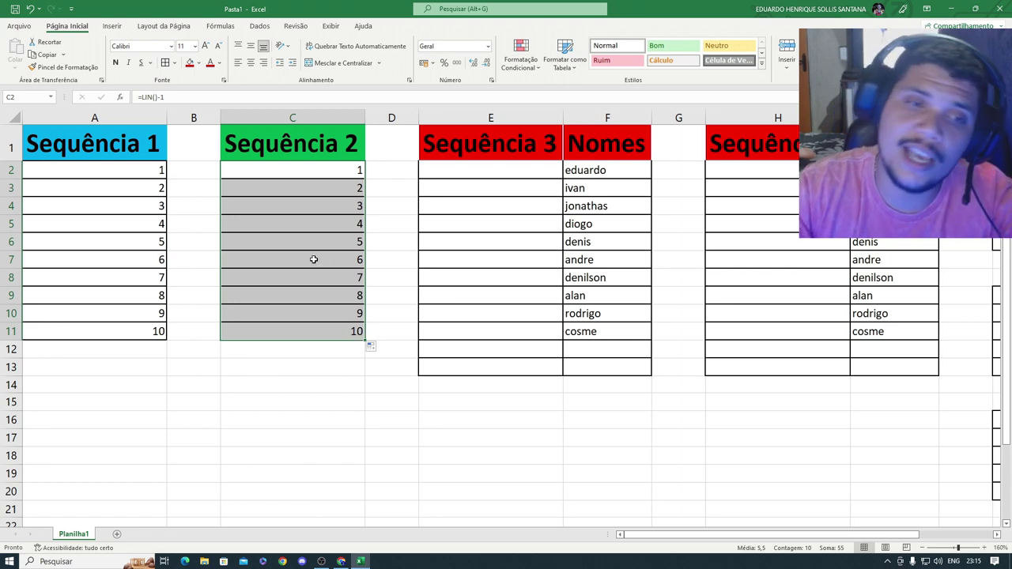
{"action": "left_click", "coordinate": [135, 239]}
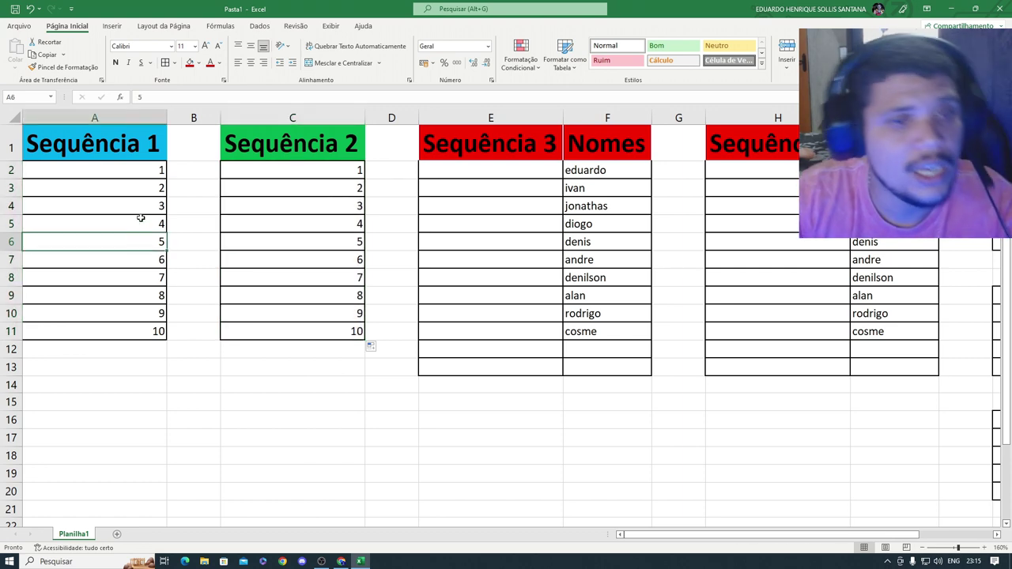
{"action": "left_click", "coordinate": [329, 237]}
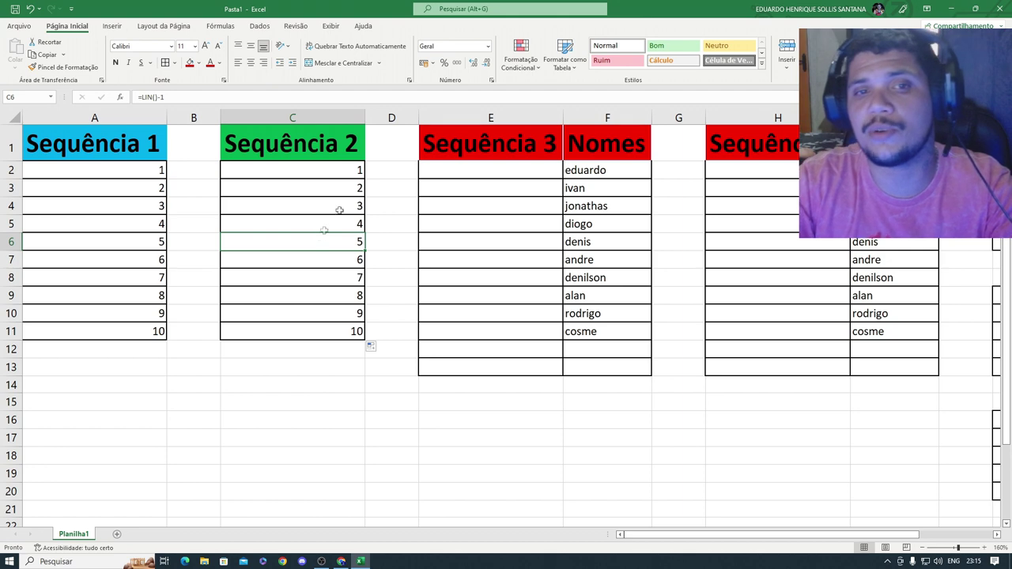
{"action": "left_click", "coordinate": [377, 349]}
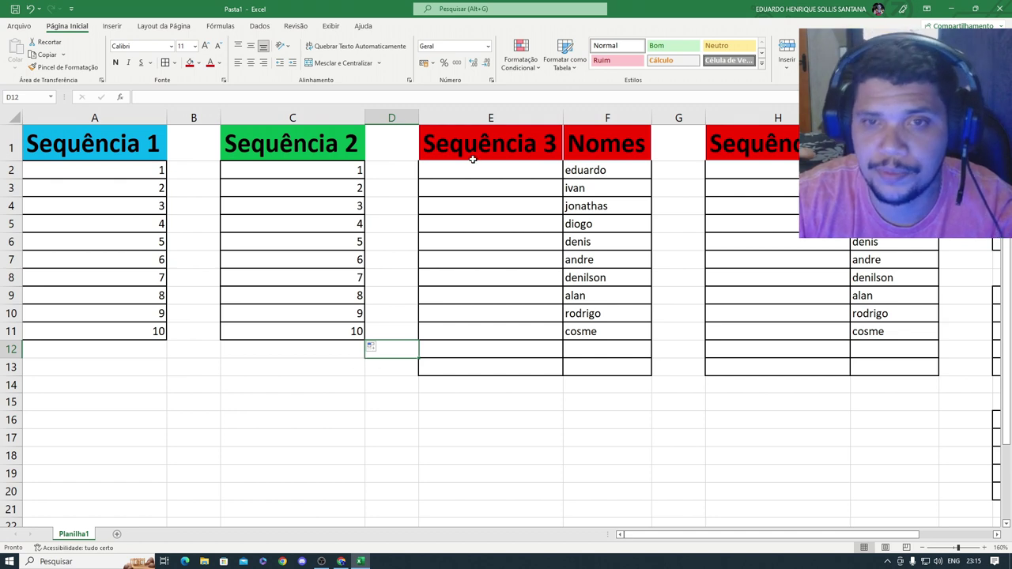
{"action": "left_click", "coordinate": [505, 174]}
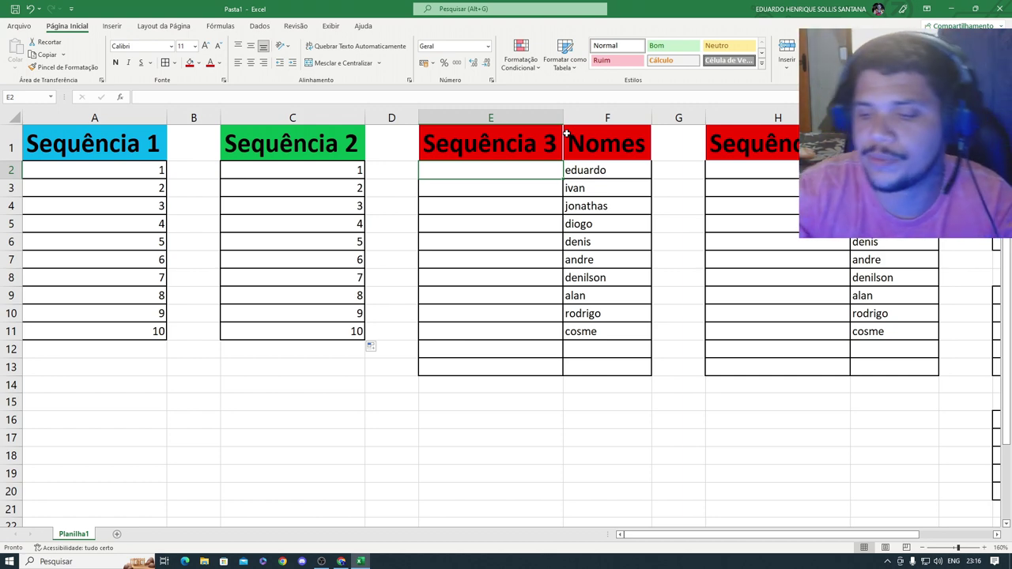
{"action": "left_click", "coordinate": [532, 189]}
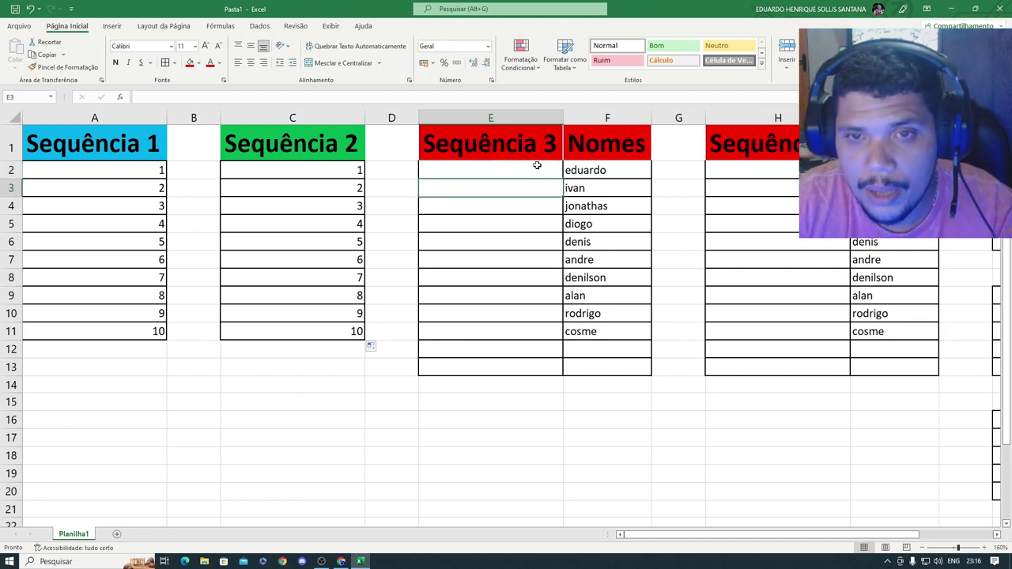
{"action": "left_click", "coordinate": [534, 169]}
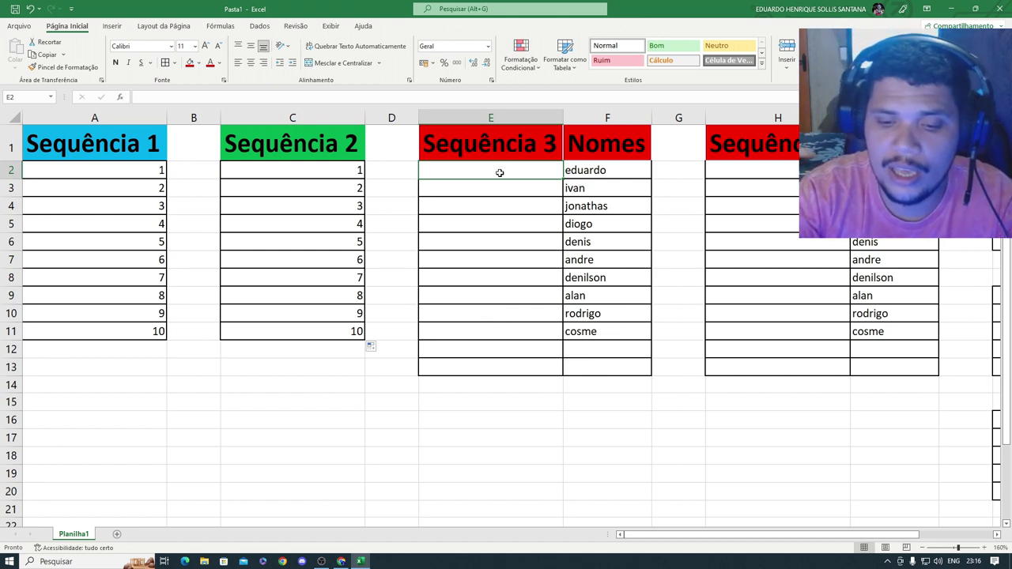
- Enter =SEQUÊNCIA(10) in E2 so 1 to 10 spills down to E11
{"action": "type", "text": "="}
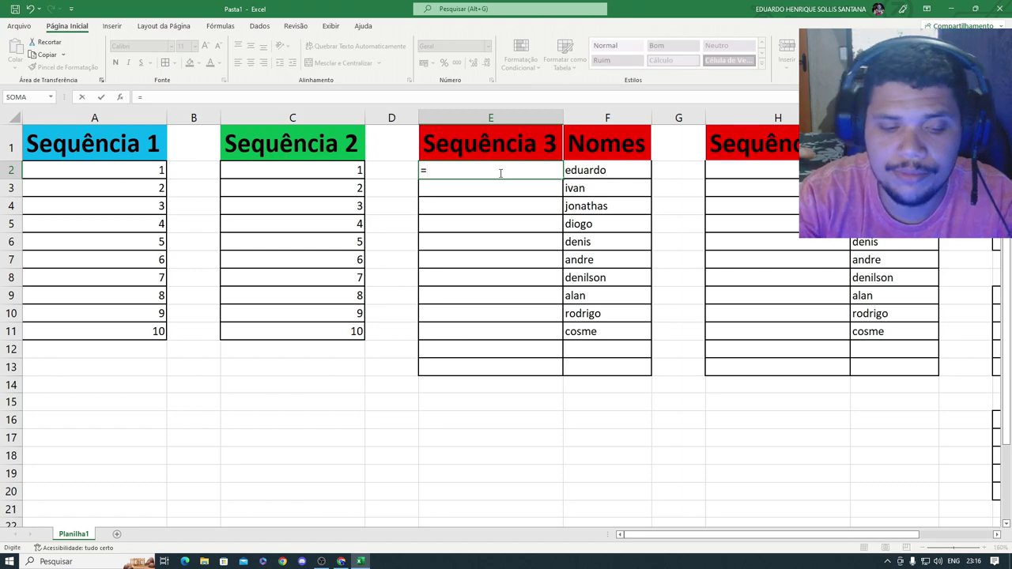
{"action": "type", "text": "seq"}
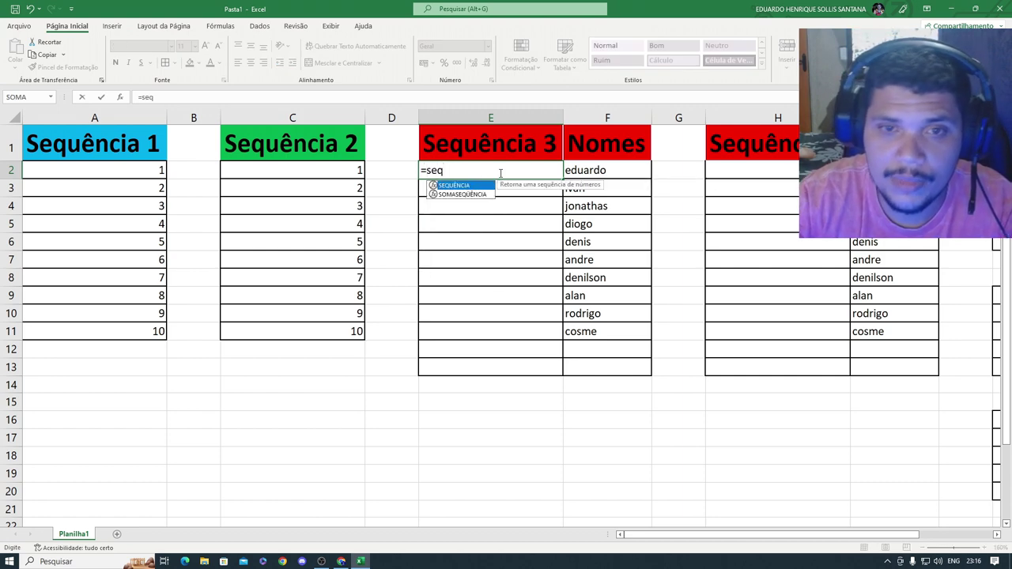
{"action": "double_click", "coordinate": [472, 188]}
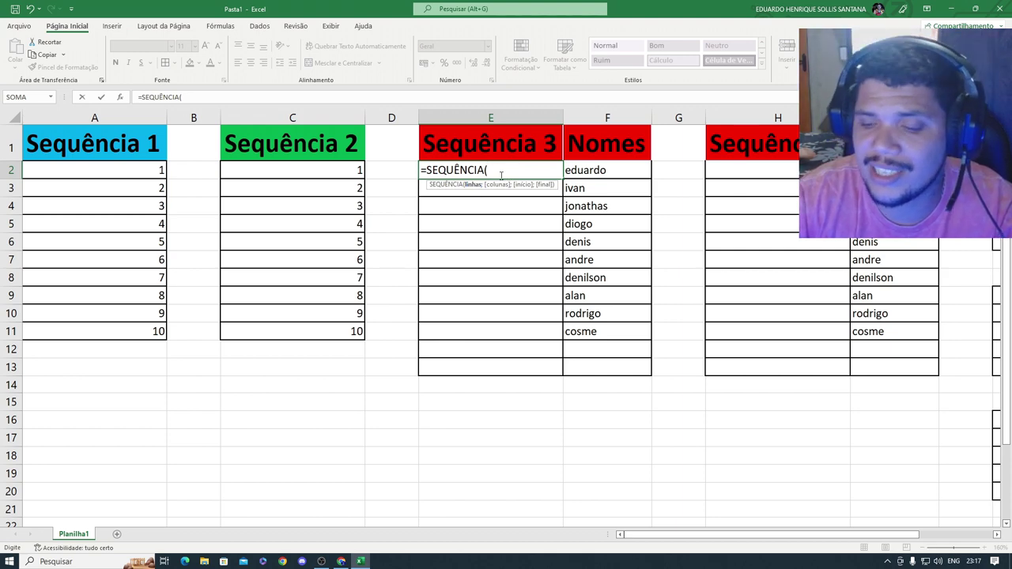
{"action": "type", "text": "10"}
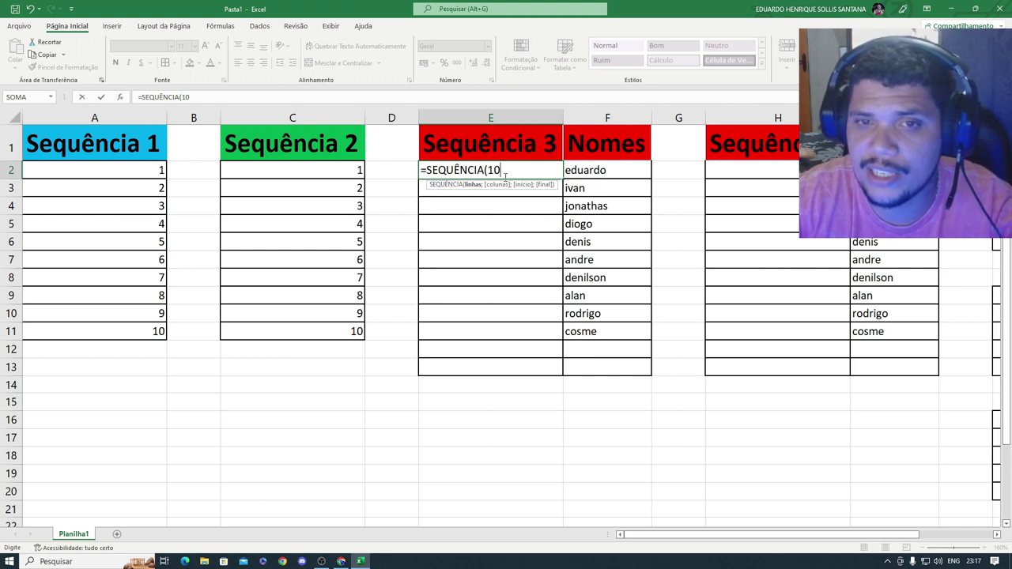
{"action": "type", "text": ")"}
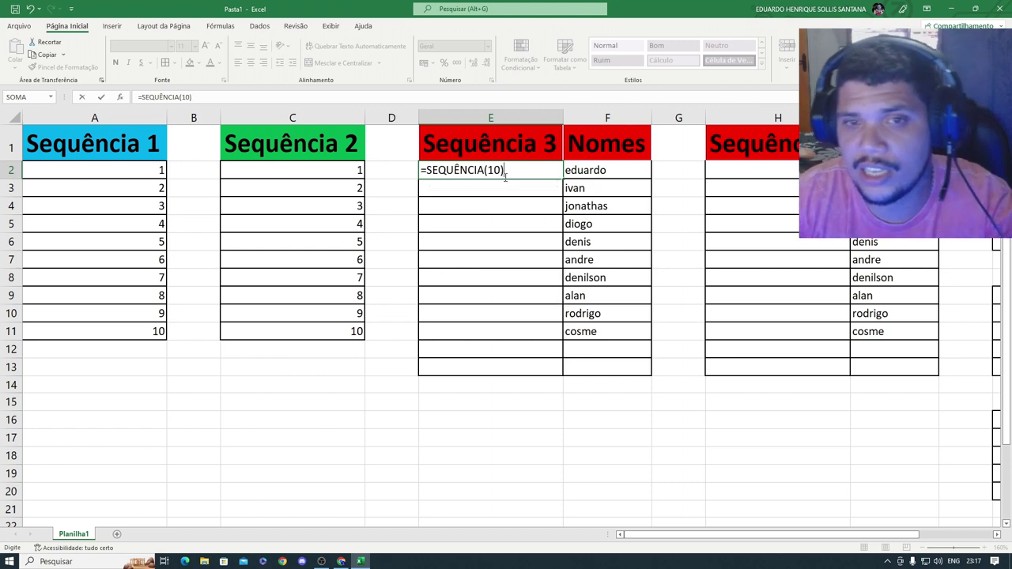
{"action": "key", "text": "Return"}
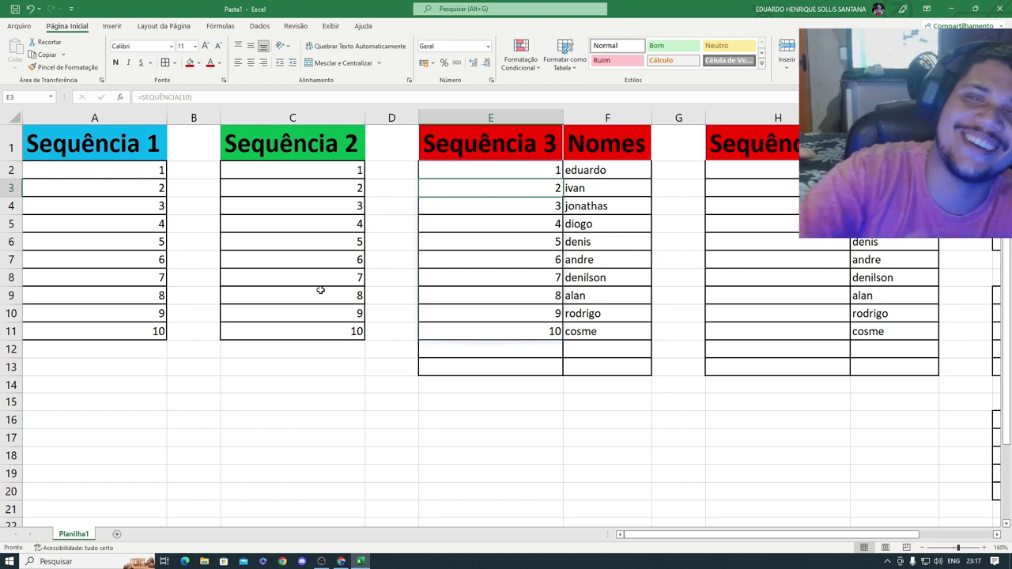
{"action": "left_click", "coordinate": [591, 348]}
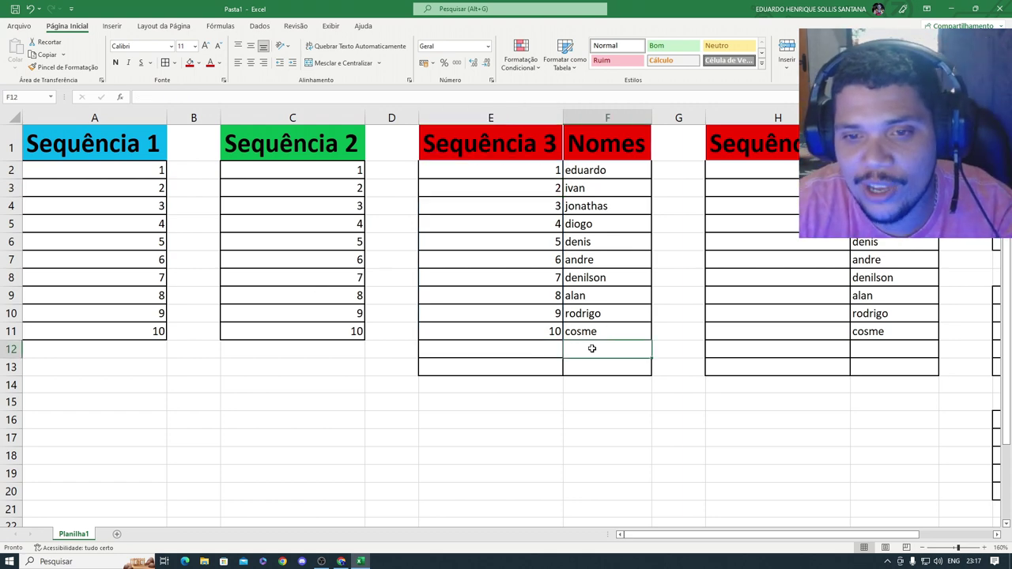
{"action": "type", "text": "vi"}
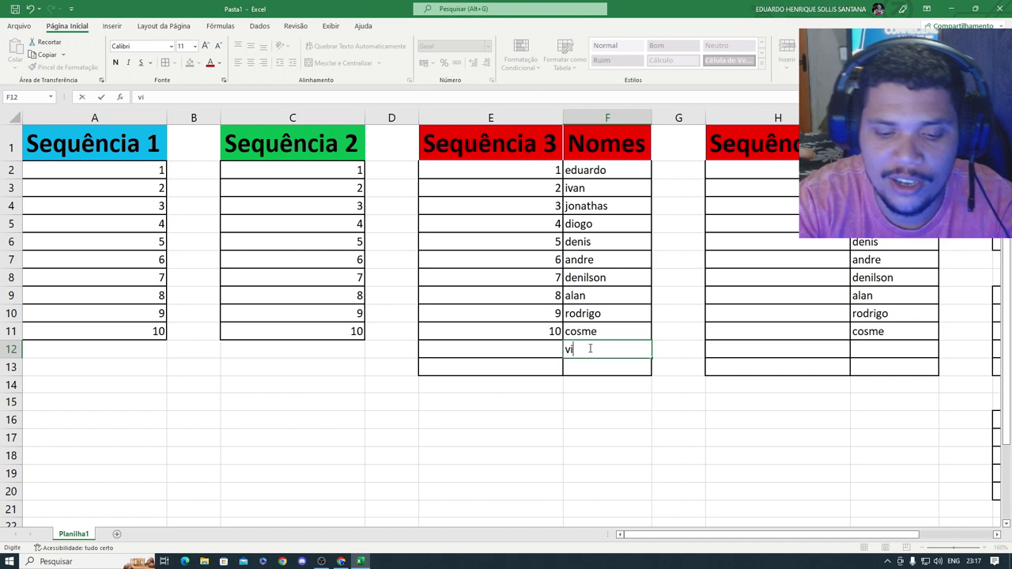
{"action": "type", "text": "nicius"}
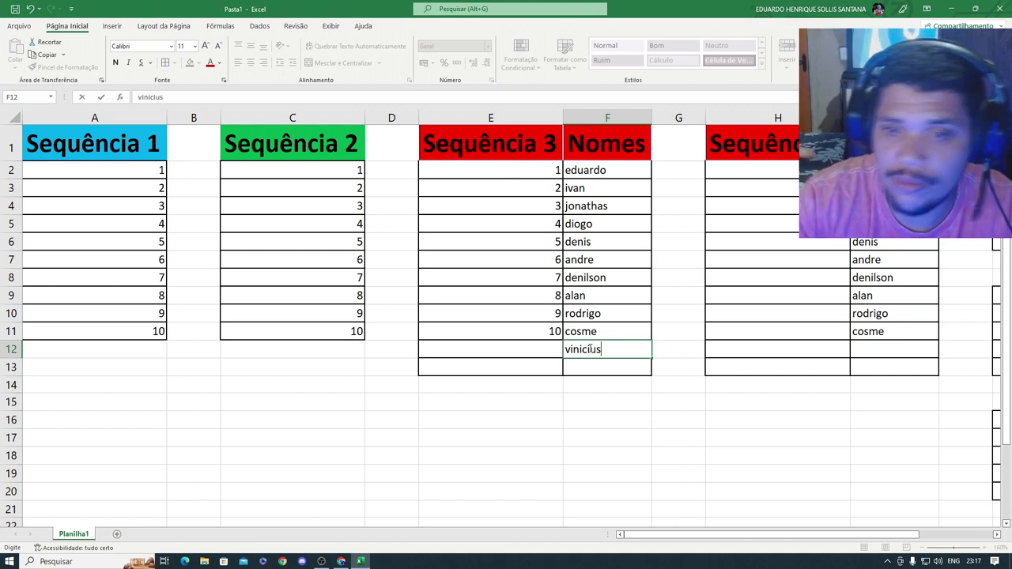
{"action": "key", "text": "Return"}
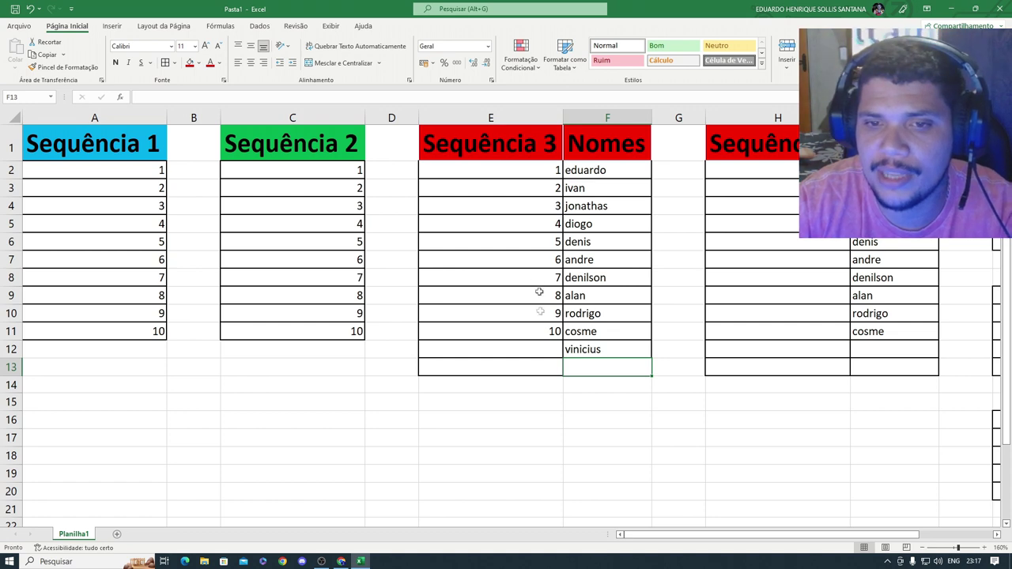
{"action": "left_click", "coordinate": [610, 348]}
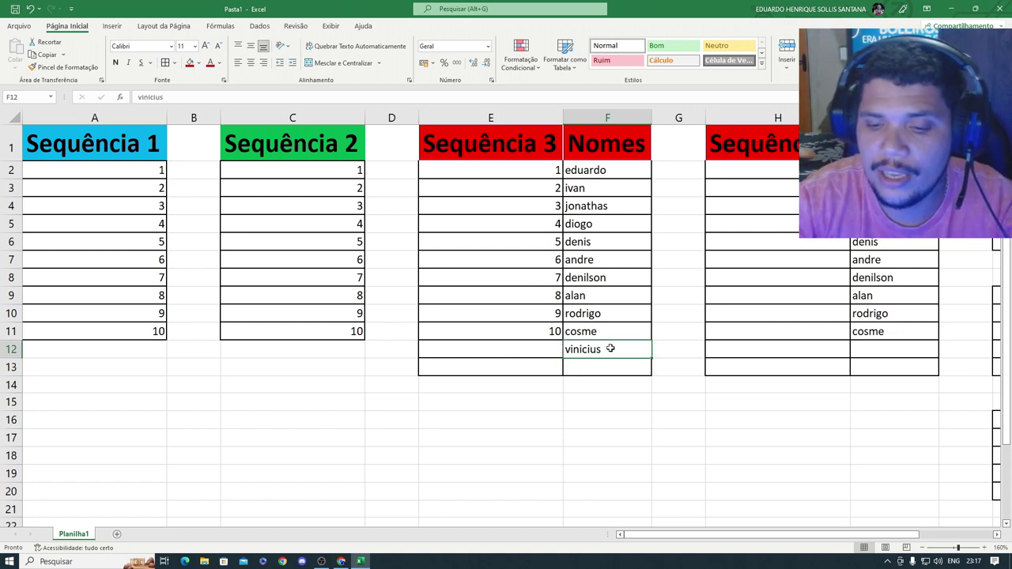
{"action": "key", "text": "BackSpace"}
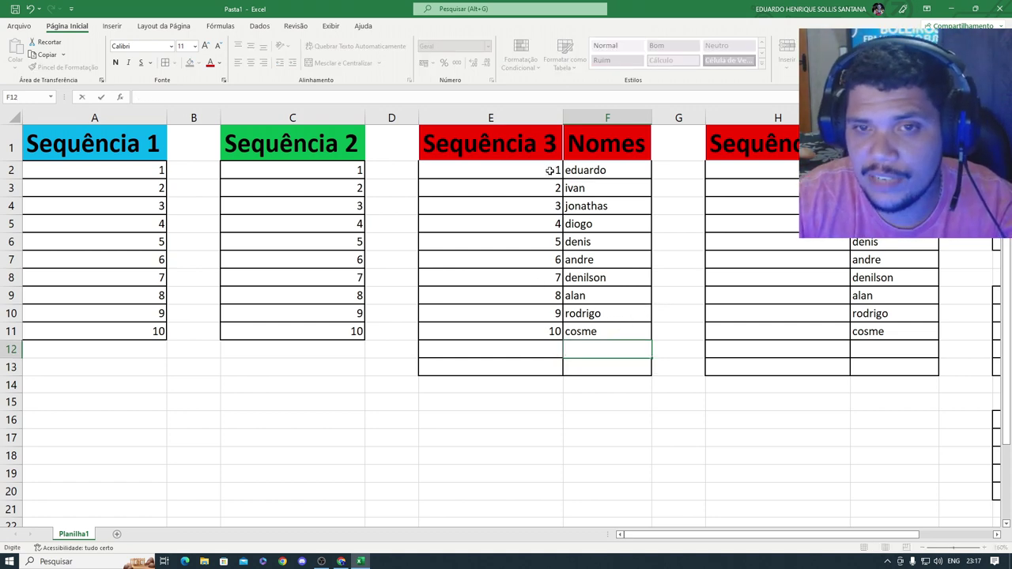
- Clear the spilled SEQUÊNCIA numbers from E2:E11 using Limpar conteúdo
{"action": "left_click_drag", "start_coordinate": [545, 172], "coordinate": [546, 330]}
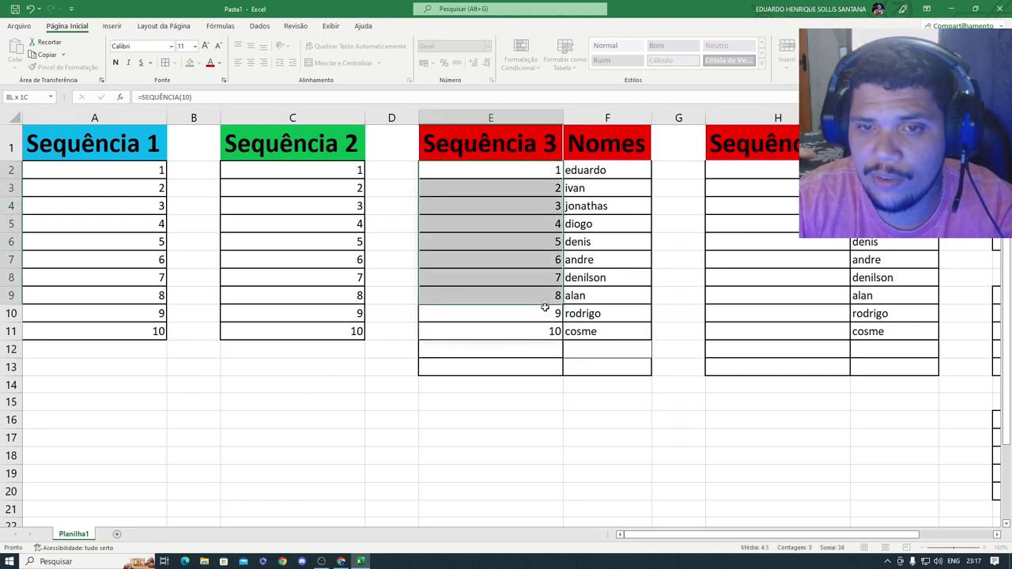
{"action": "right_click", "coordinate": [523, 220]}
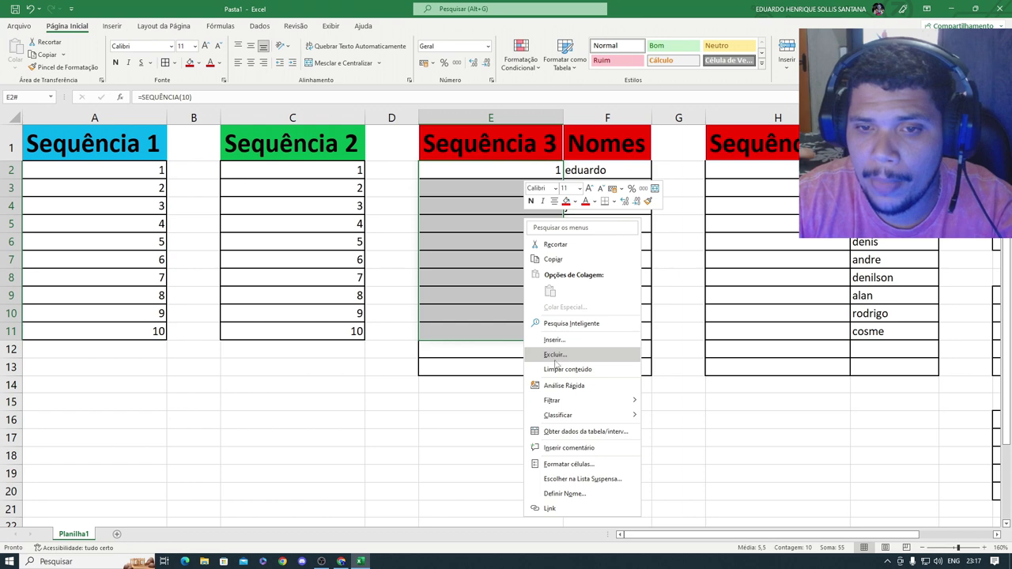
{"action": "left_click", "coordinate": [557, 369]}
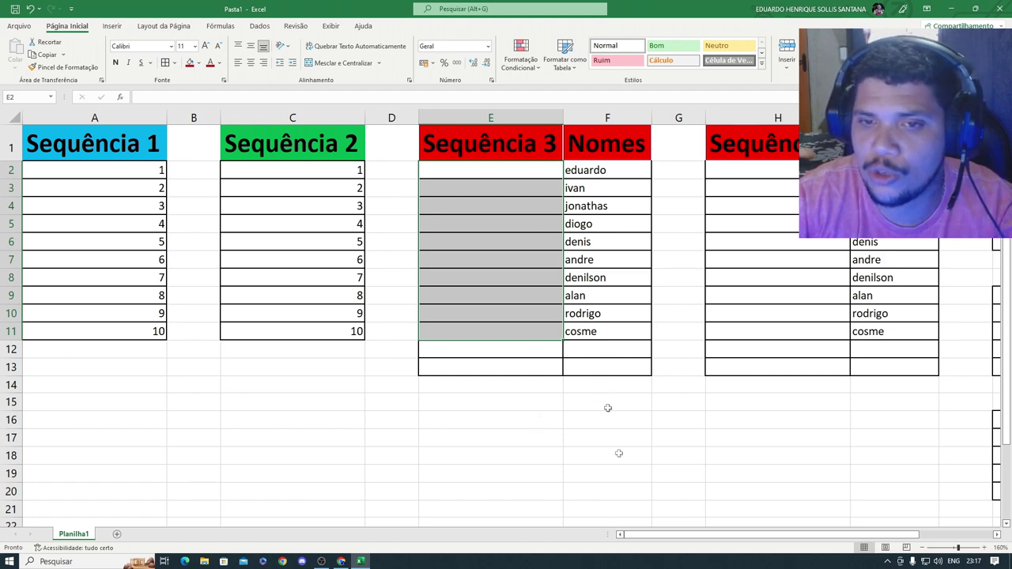
{"action": "left_click", "coordinate": [488, 173]}
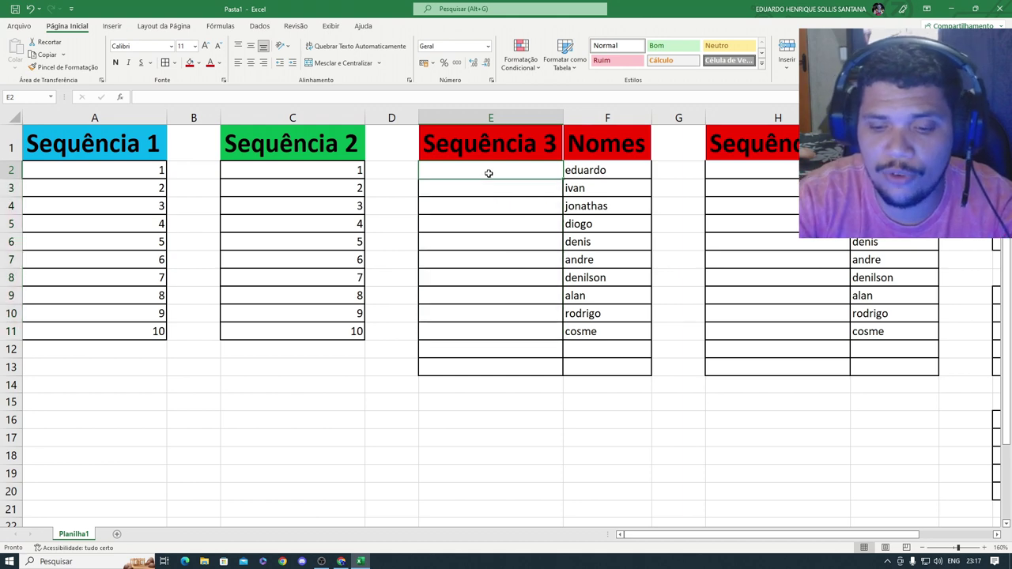
- Enter =CONT.VALORES(F2:F11) in E2 to count the 10 names
{"action": "type", "text": "=con"}
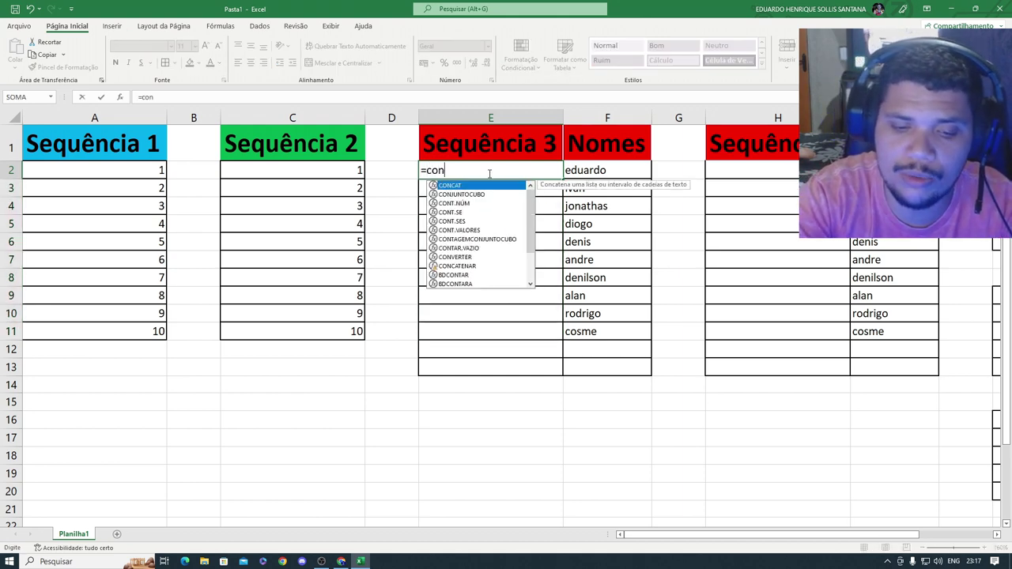
{"action": "type", "text": "t"}
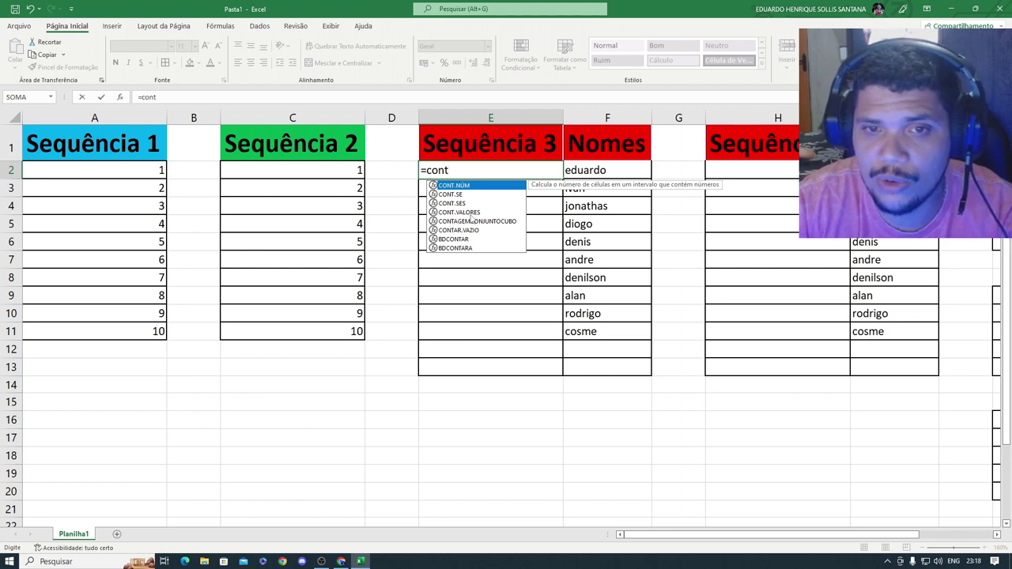
{"action": "left_click", "coordinate": [472, 213]}
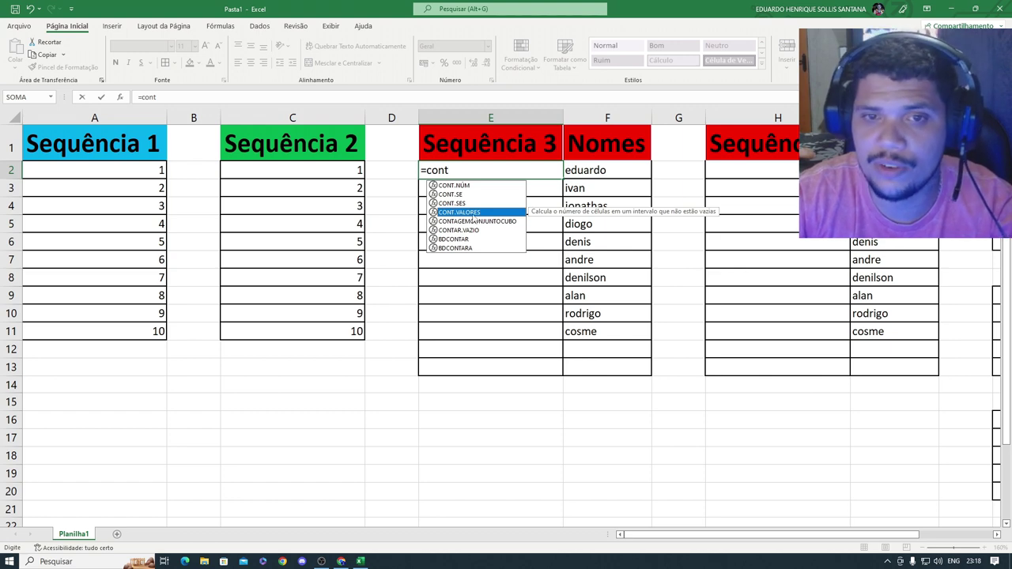
{"action": "key", "text": "Return"}
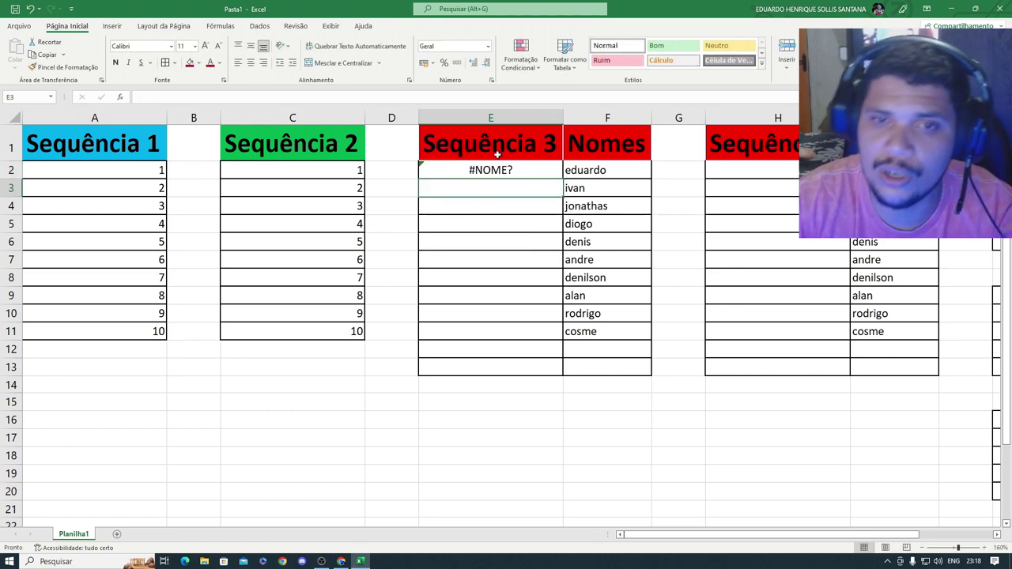
{"action": "double_click", "coordinate": [511, 168]}
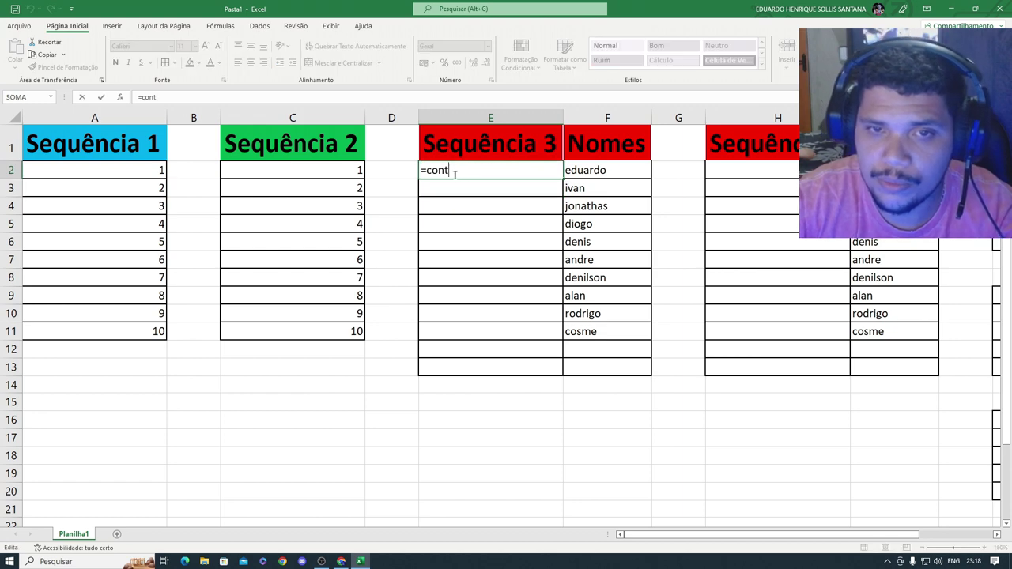
{"action": "key", "text": "BackSpace"}
{"action": "type", "text": "t"}
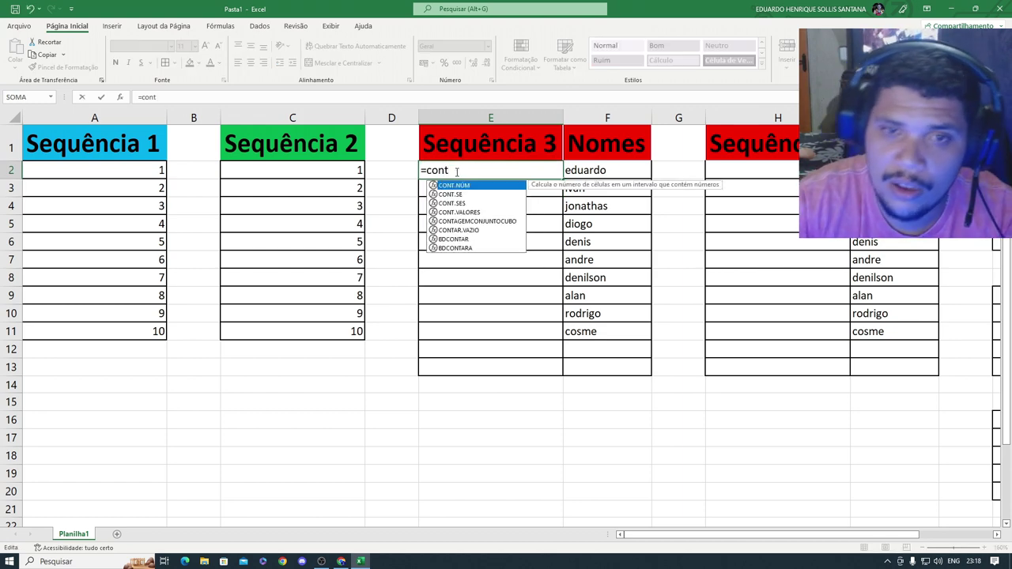
{"action": "double_click", "coordinate": [473, 213]}
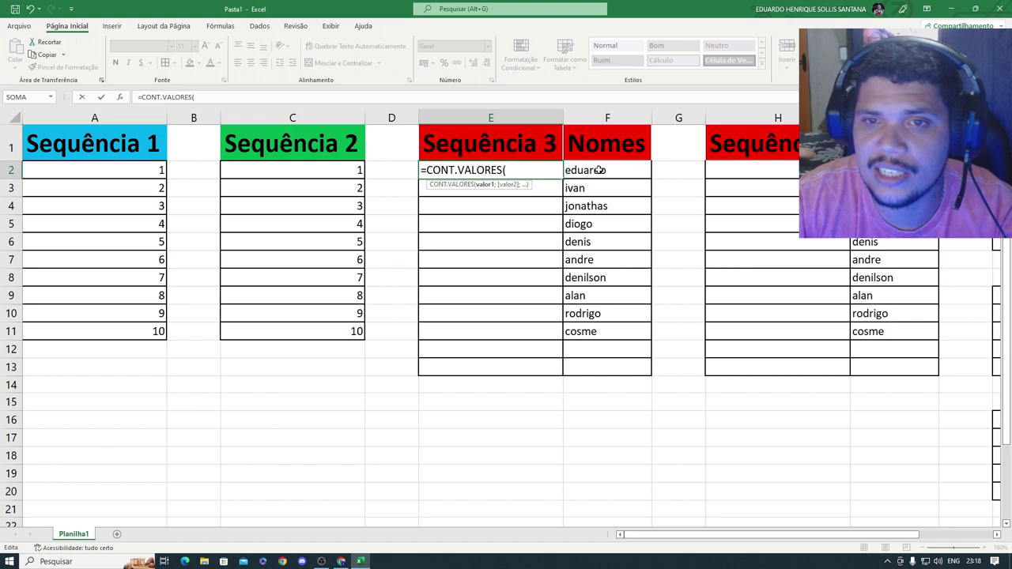
{"action": "left_click_drag", "start_coordinate": [600, 170], "coordinate": [599, 328]}
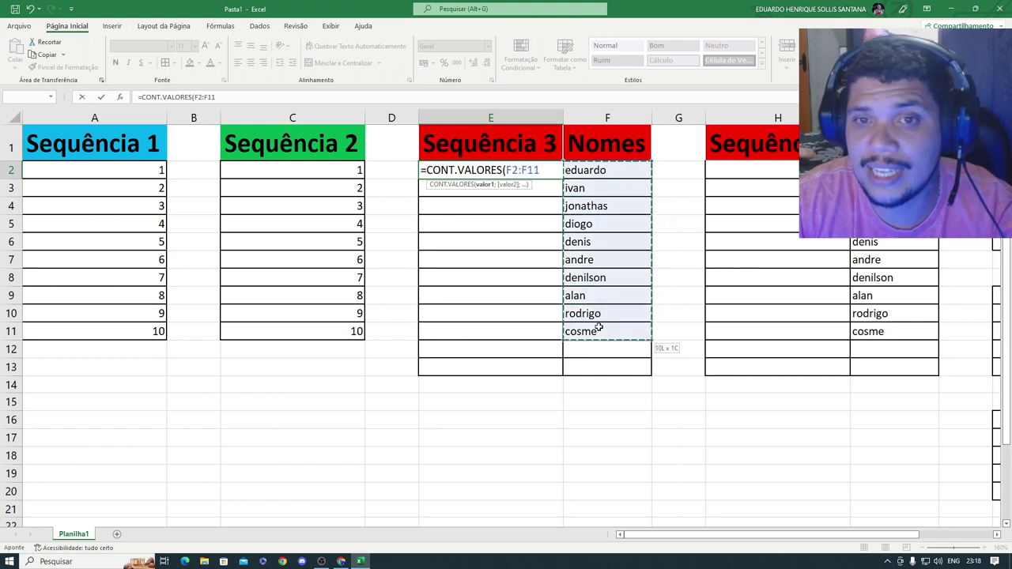
{"action": "left_click_drag", "start_coordinate": [599, 328], "coordinate": [599, 327]}
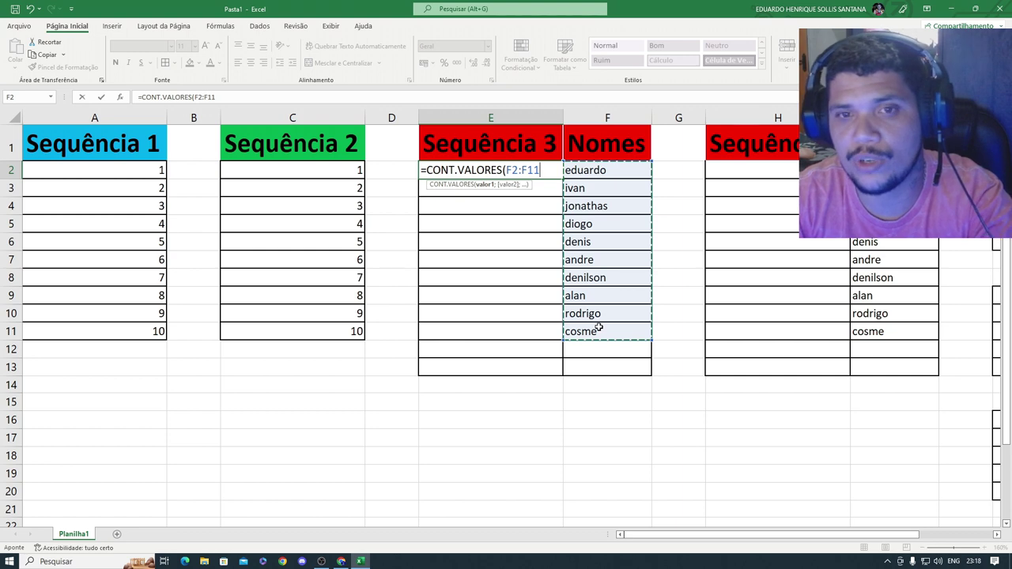
{"action": "type", "text": ")"}
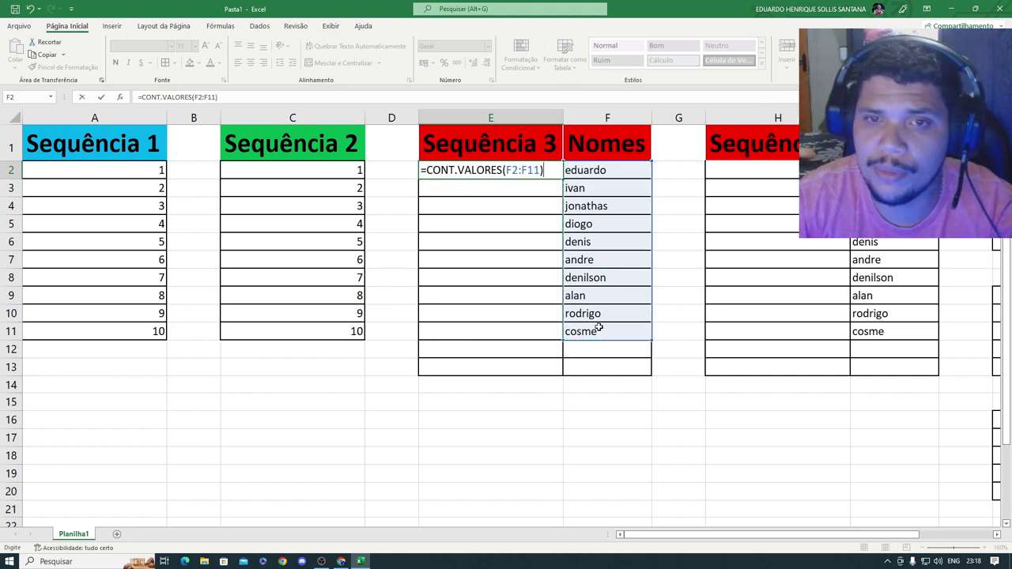
{"action": "key", "text": "Return"}
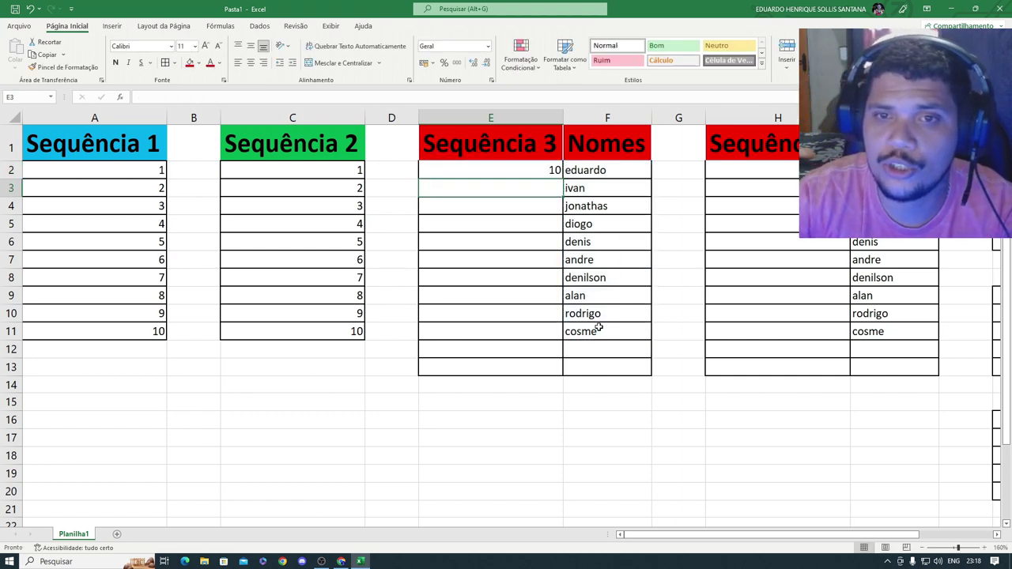
{"action": "left_click", "coordinate": [535, 171]}
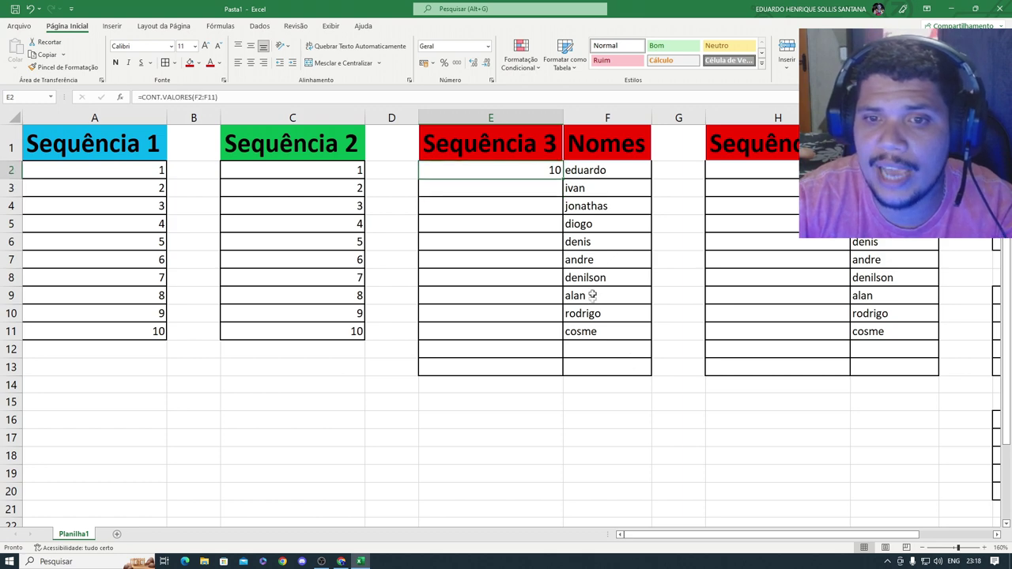
{"action": "left_click", "coordinate": [589, 338]}
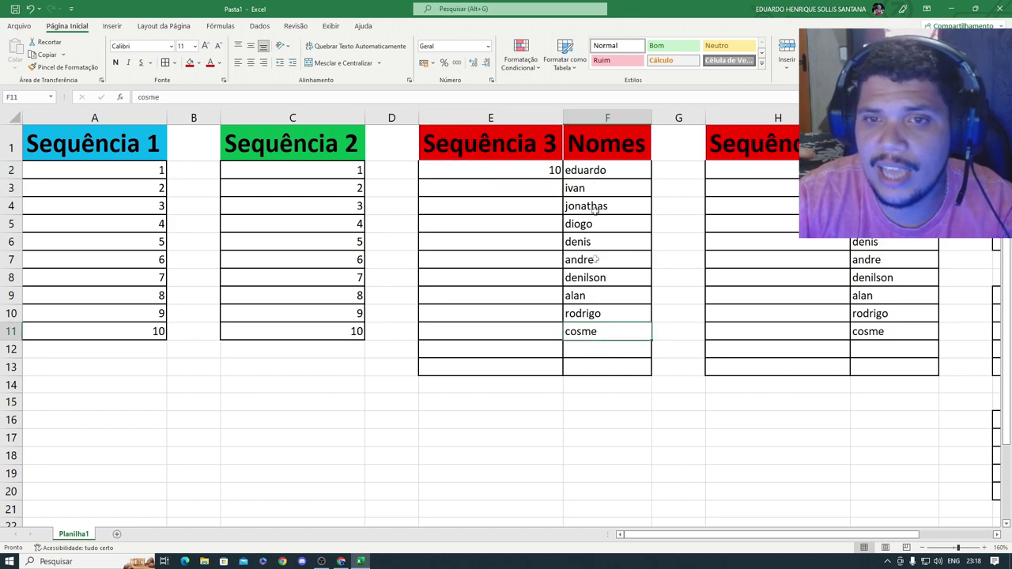
{"action": "left_click", "coordinate": [590, 351]}
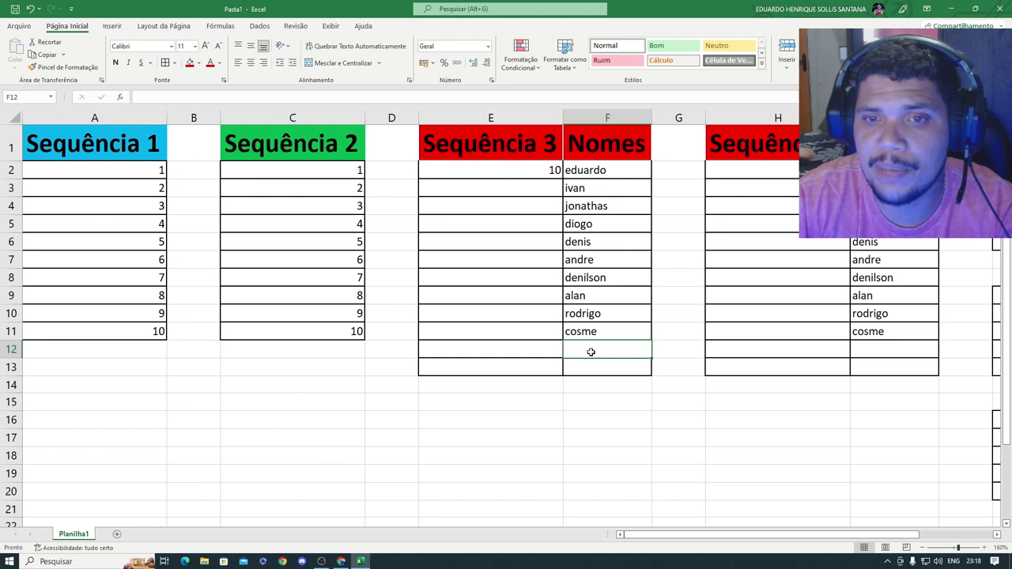
{"action": "type", "text": "vinicius"}
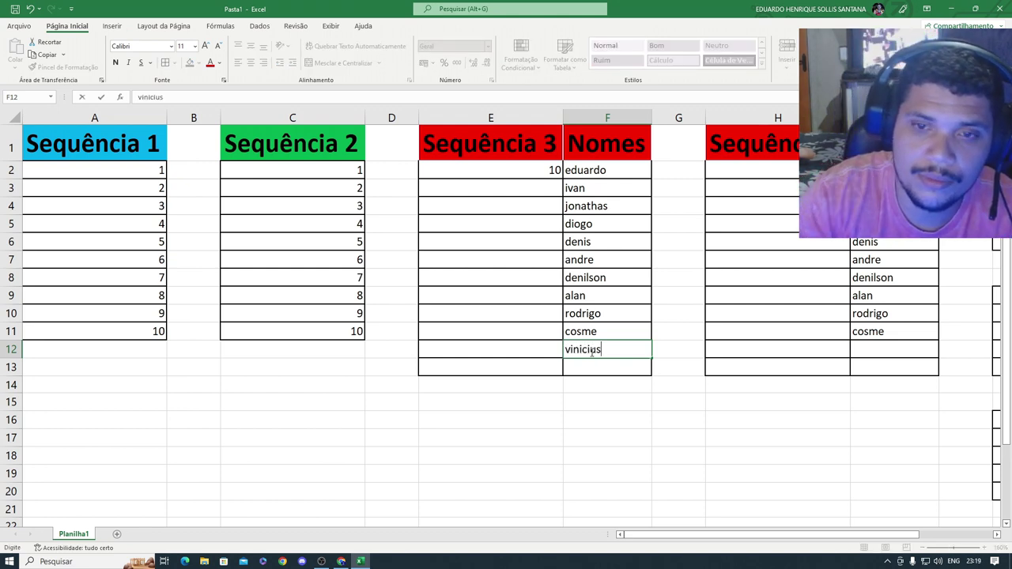
{"action": "key", "text": "Return"}
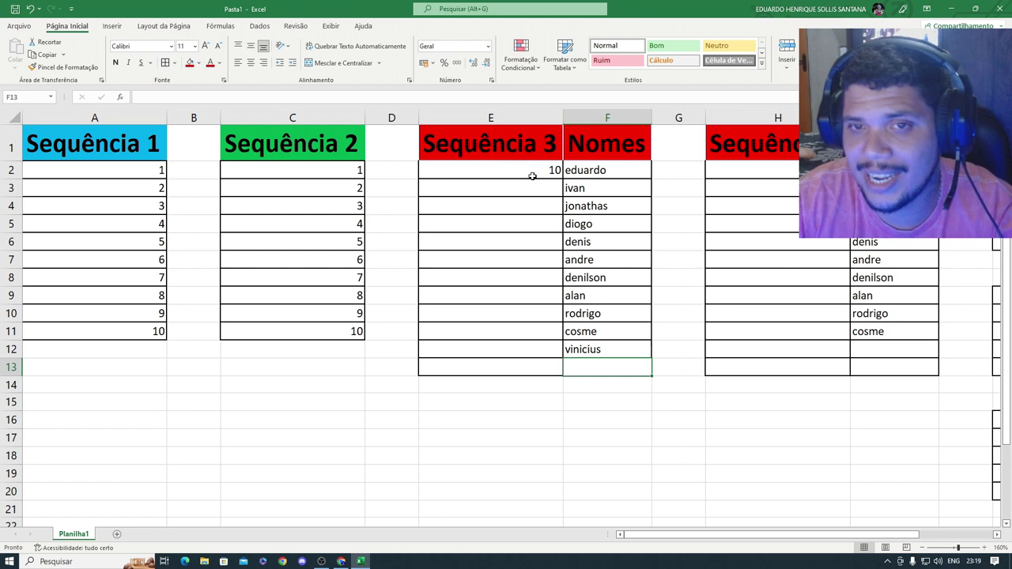
{"action": "left_click", "coordinate": [535, 172]}
{"action": "left_click", "coordinate": [595, 351]}
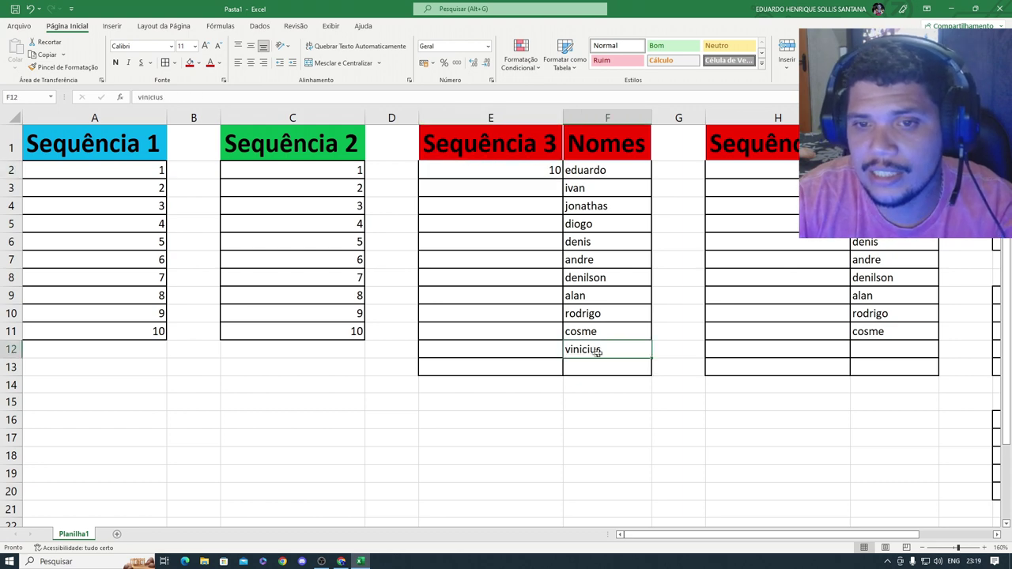
{"action": "right_click", "coordinate": [603, 350]}
{"action": "left_click", "coordinate": [636, 183]}
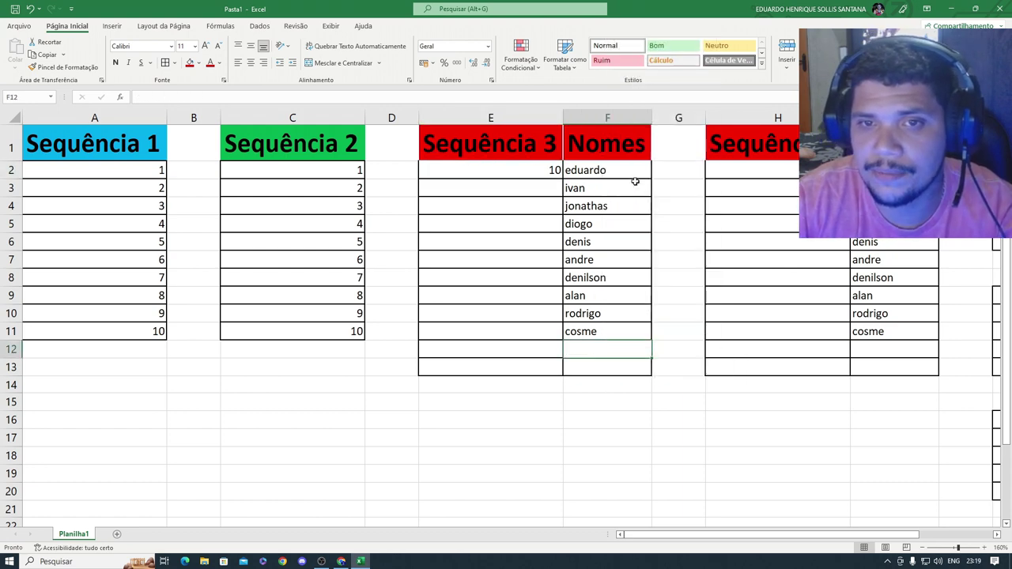
{"action": "left_click", "coordinate": [539, 171]}
{"action": "double_click", "coordinate": [539, 171]}
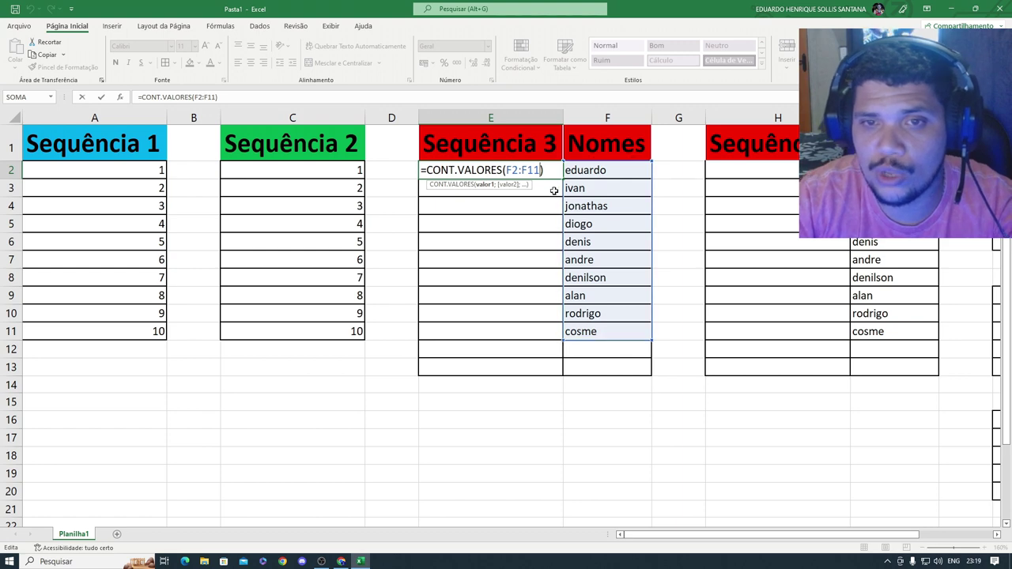
- Change E2's counting range end from F11 to F30
{"action": "key", "text": "BackSpace"}
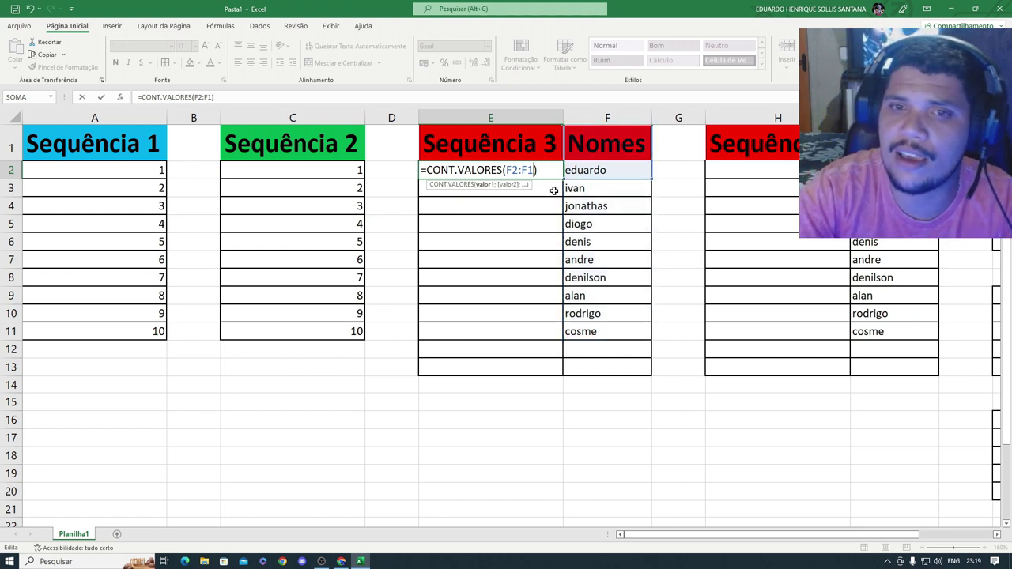
{"action": "key", "text": "BackSpace"}
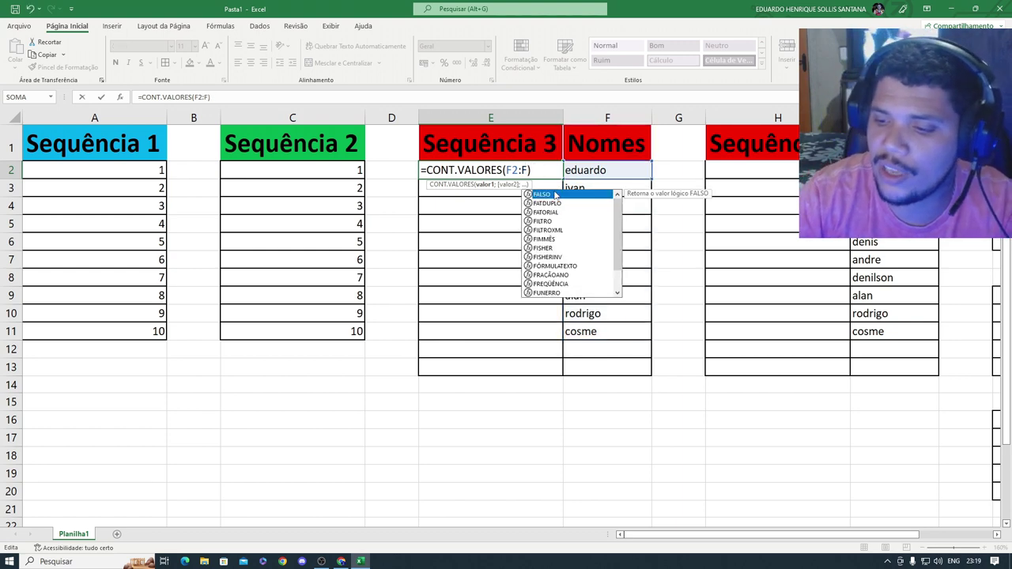
{"action": "type", "text": "30"}
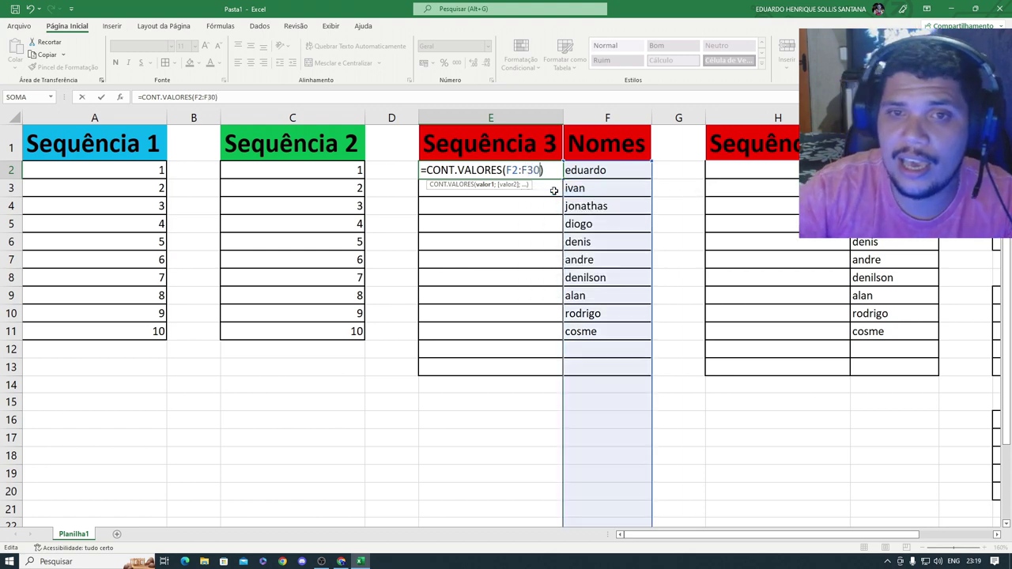
{"action": "scroll", "coordinate": [615, 340], "scroll_direction": "down", "scroll_amount": 3}
{"action": "scroll", "coordinate": [594, 418], "scroll_direction": "down", "scroll_amount": 2}
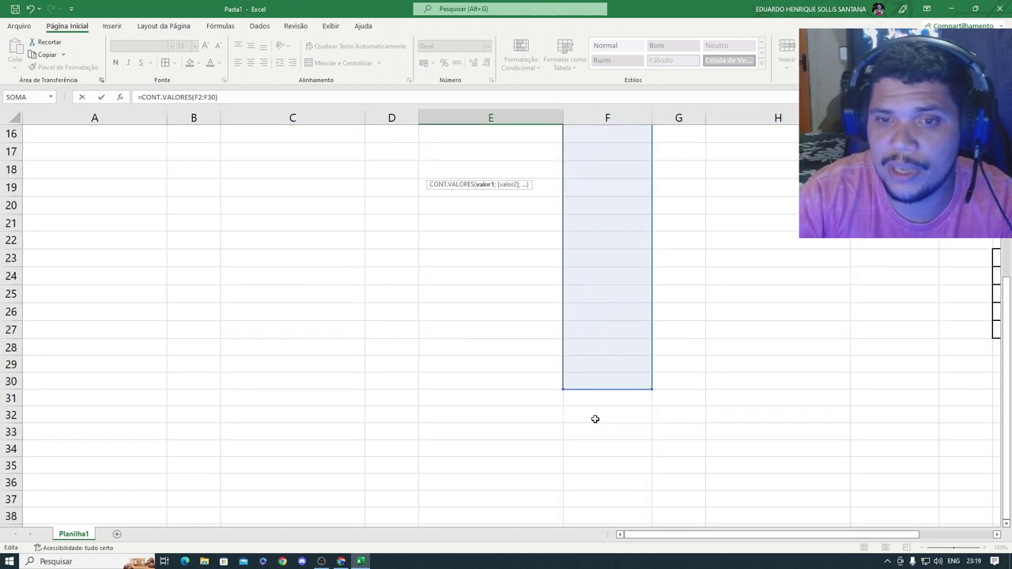
{"action": "scroll", "coordinate": [608, 382], "scroll_direction": "up", "scroll_amount": 2}
{"action": "scroll", "coordinate": [606, 348], "scroll_direction": "up", "scroll_amount": 3}
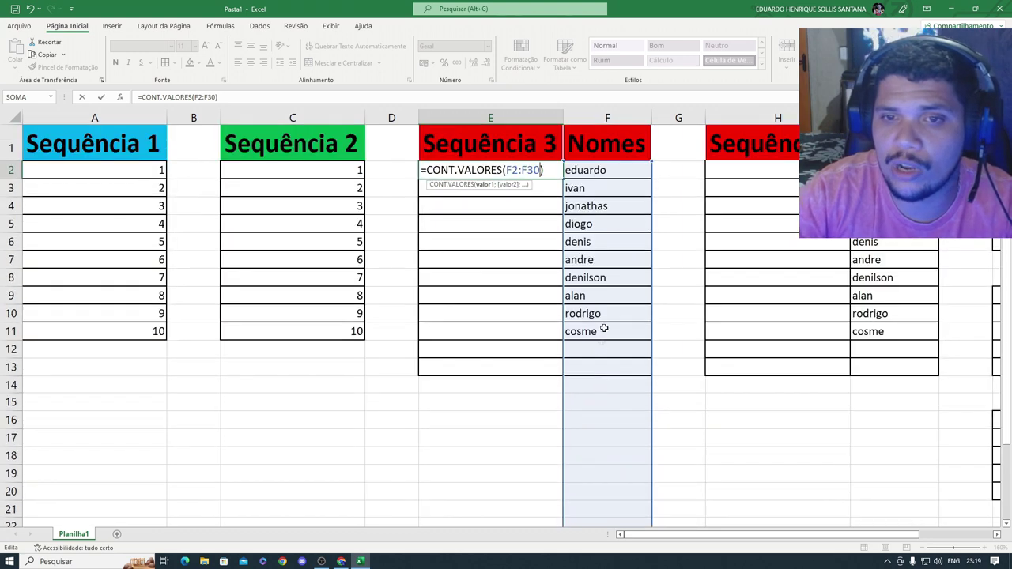
{"action": "scroll", "coordinate": [601, 356], "scroll_direction": "down", "scroll_amount": 4}
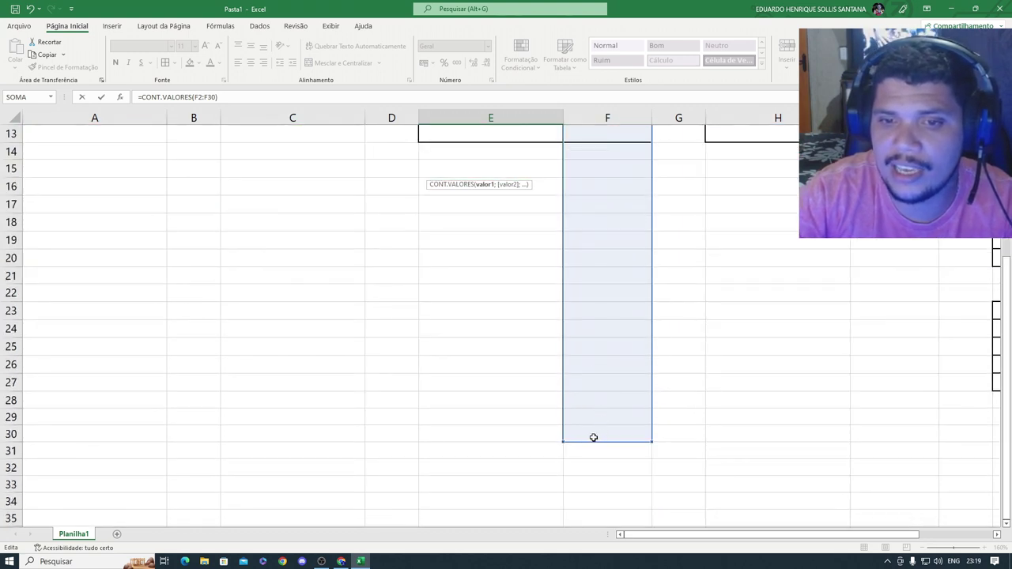
{"action": "scroll", "coordinate": [593, 437], "scroll_direction": "up", "scroll_amount": 4}
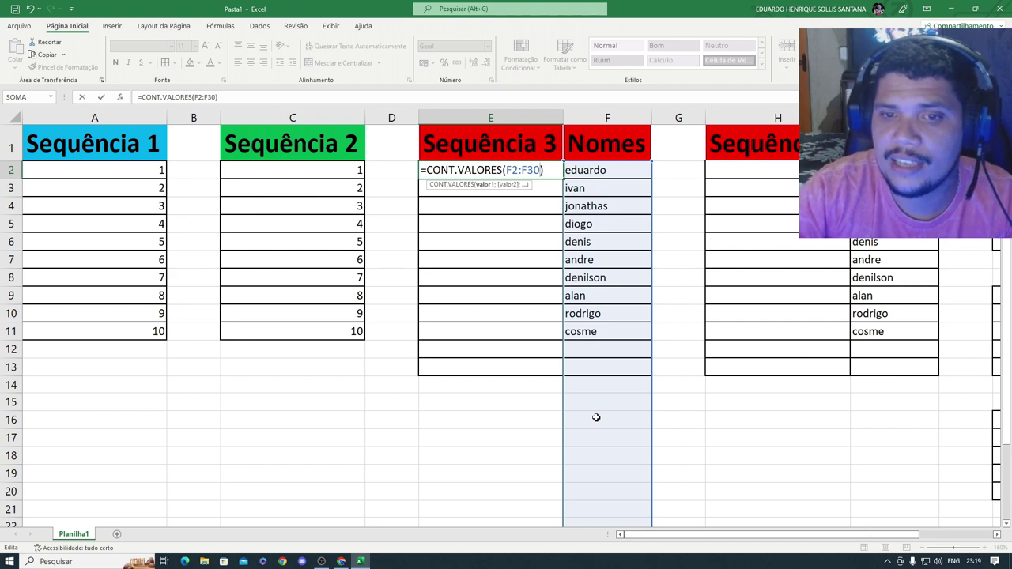
{"action": "key", "text": "Return"}
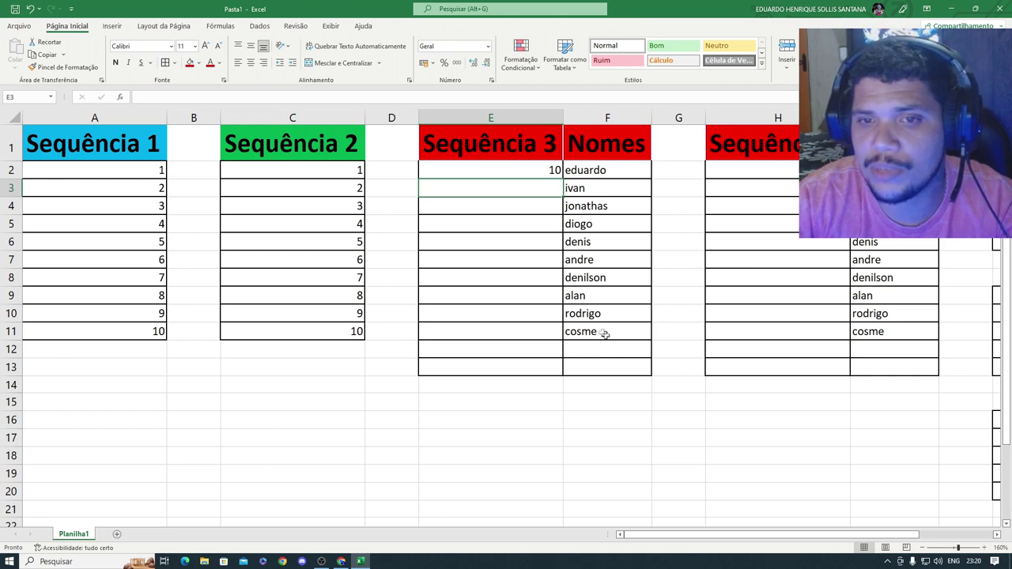
- Add vinicius in F12 to see the count rise to 11, then delete it
{"action": "left_click", "coordinate": [593, 354]}
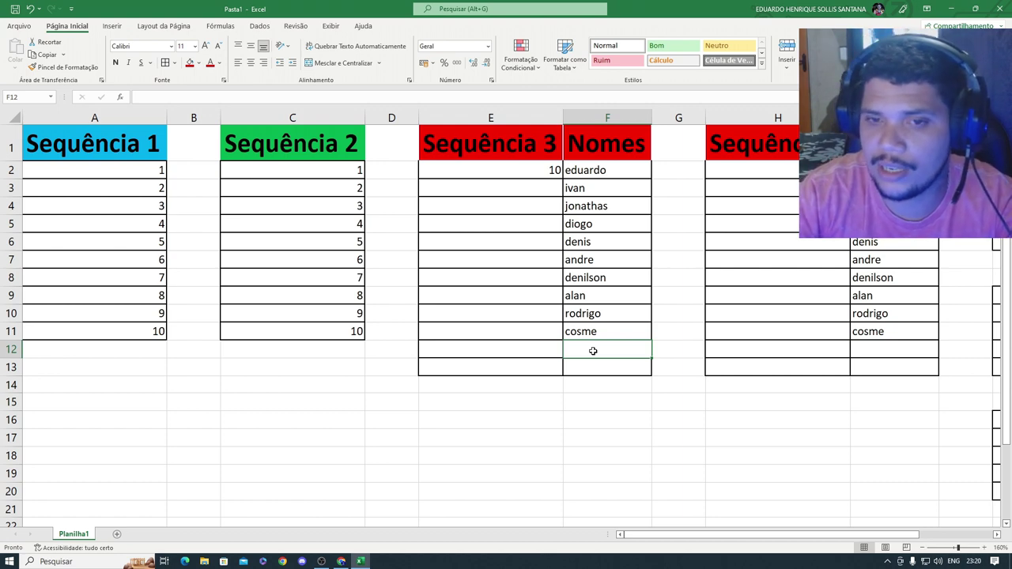
{"action": "type", "text": "vinicius"}
{"action": "key", "text": "Return"}
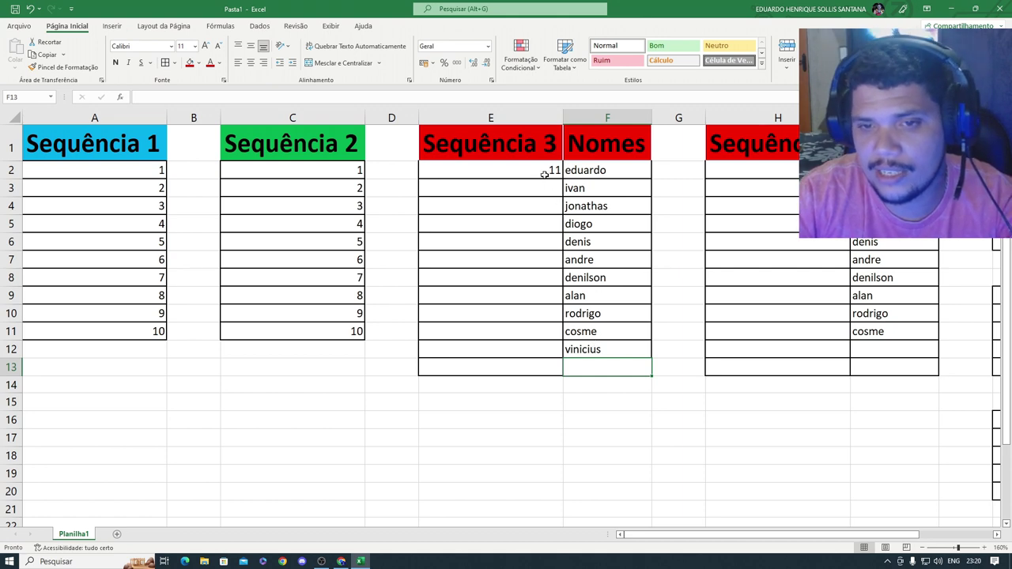
{"action": "left_click", "coordinate": [602, 350]}
{"action": "key", "text": "BackSpace"}
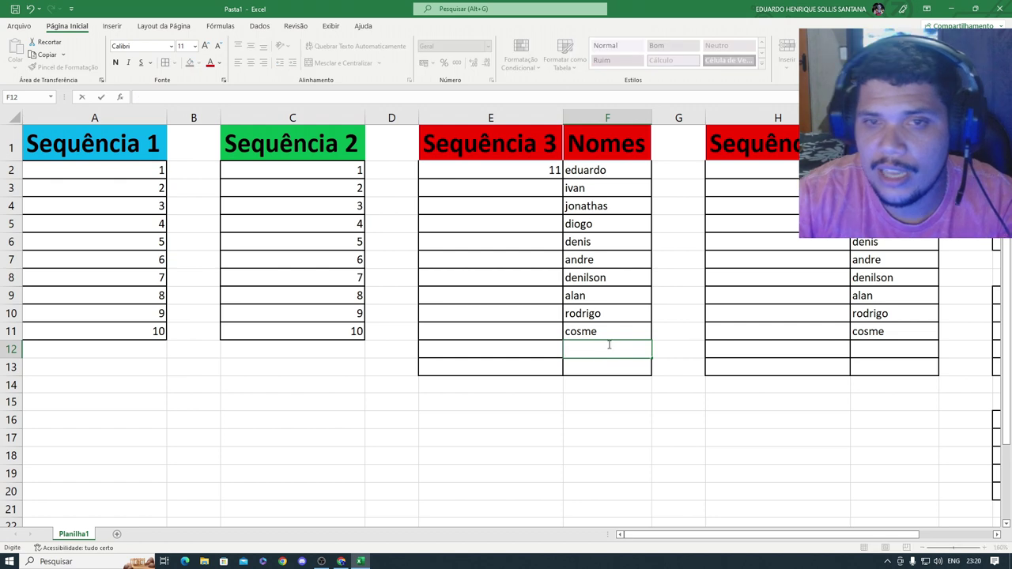
{"action": "left_click", "coordinate": [520, 175]}
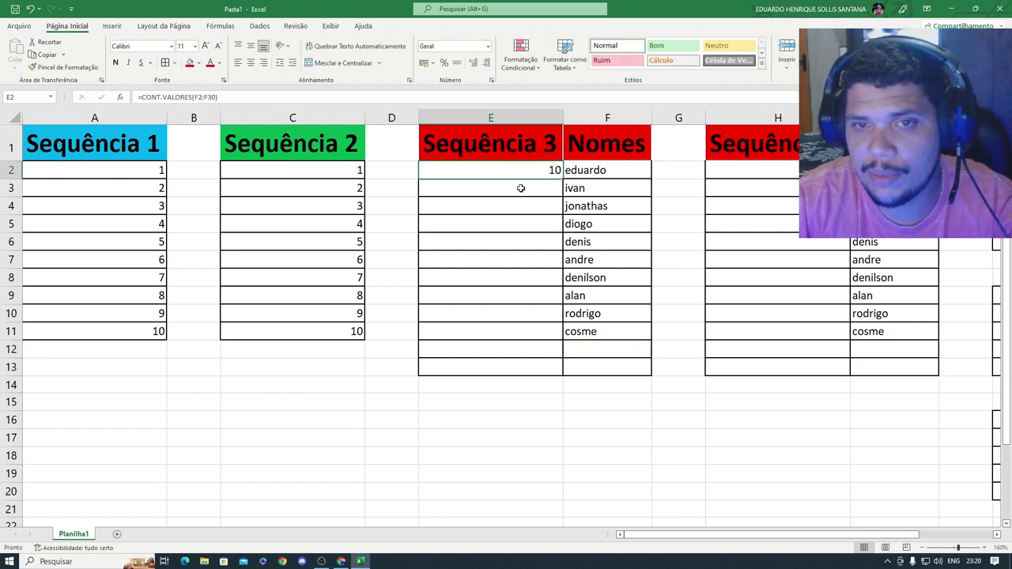
- Reopen E2's formula and place the cursor before CONT.VALORES
{"action": "double_click", "coordinate": [535, 171]}
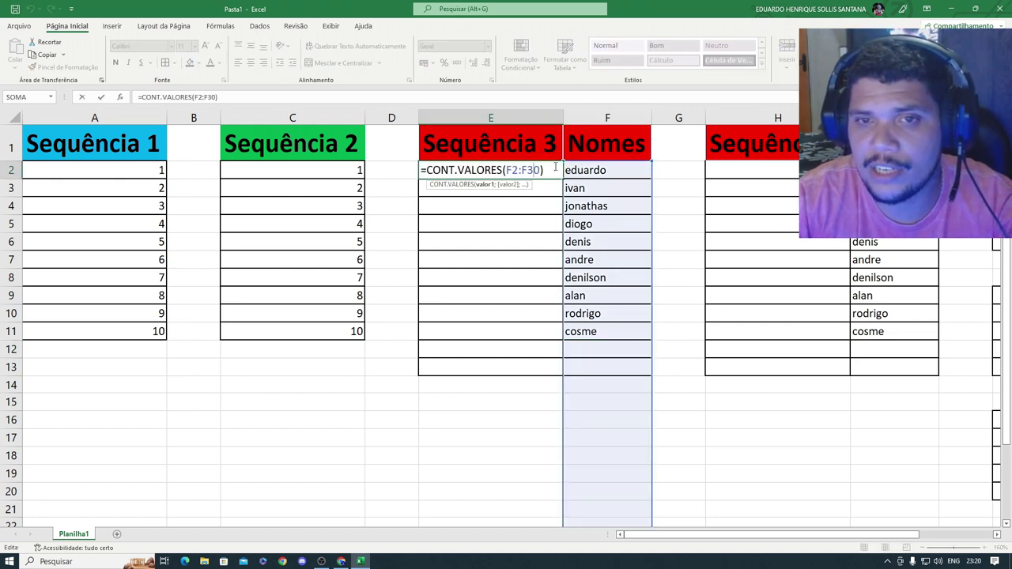
{"action": "left_click_drag", "start_coordinate": [542, 170], "coordinate": [441, 170]}
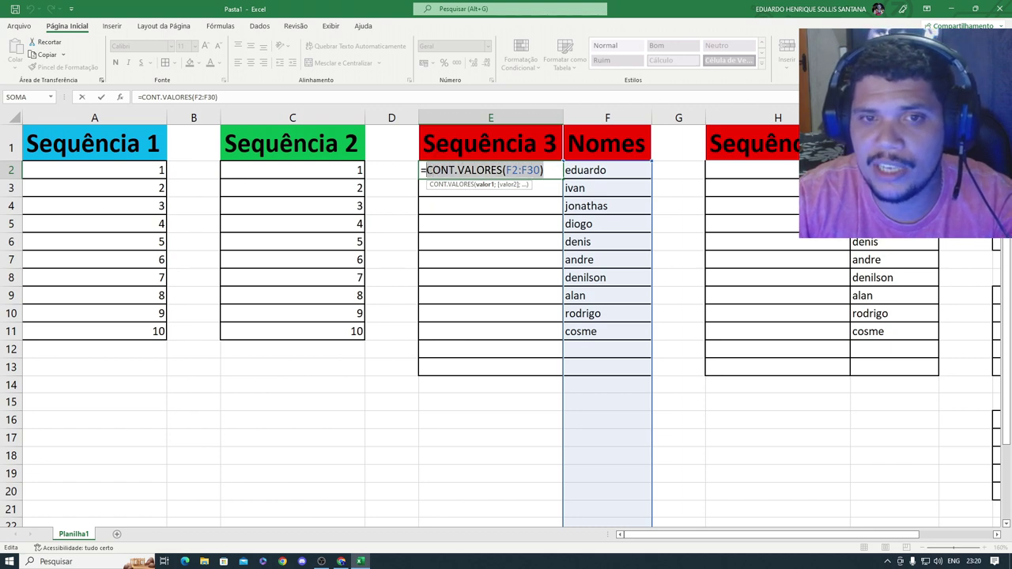
{"action": "left_click", "coordinate": [426, 170]}
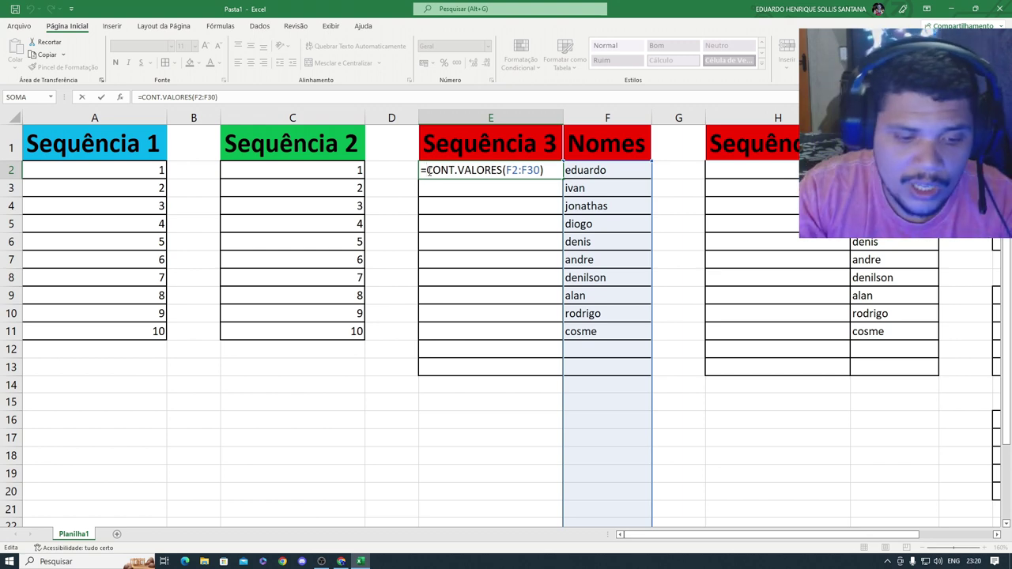
- Wrap E2's count in SEQUÊNCIA, giving =SEQUÊNCIA(CONT.VALORES(F2:F30))
{"action": "type", "text": "seque"}
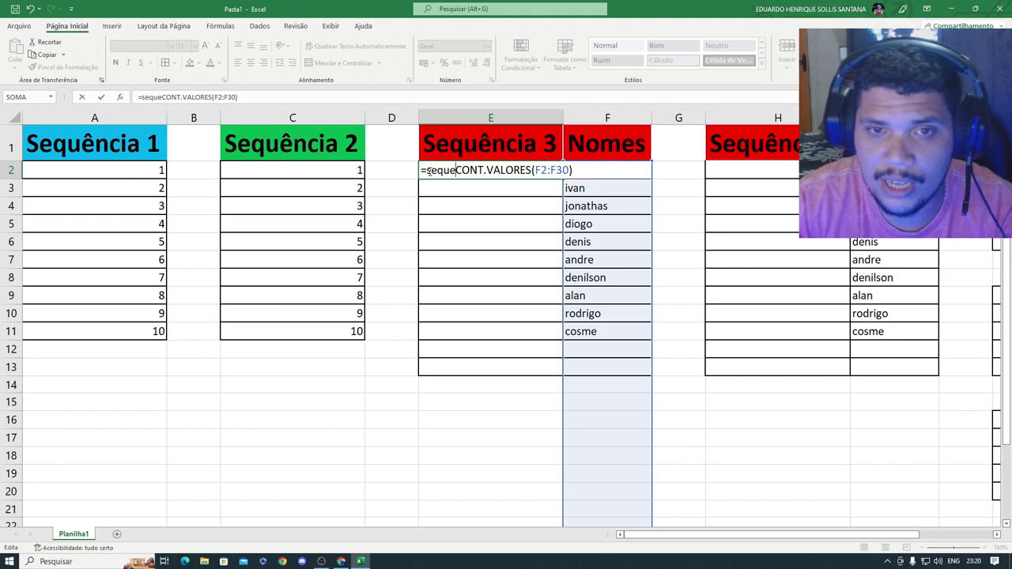
{"action": "key", "text": "BackSpace"}
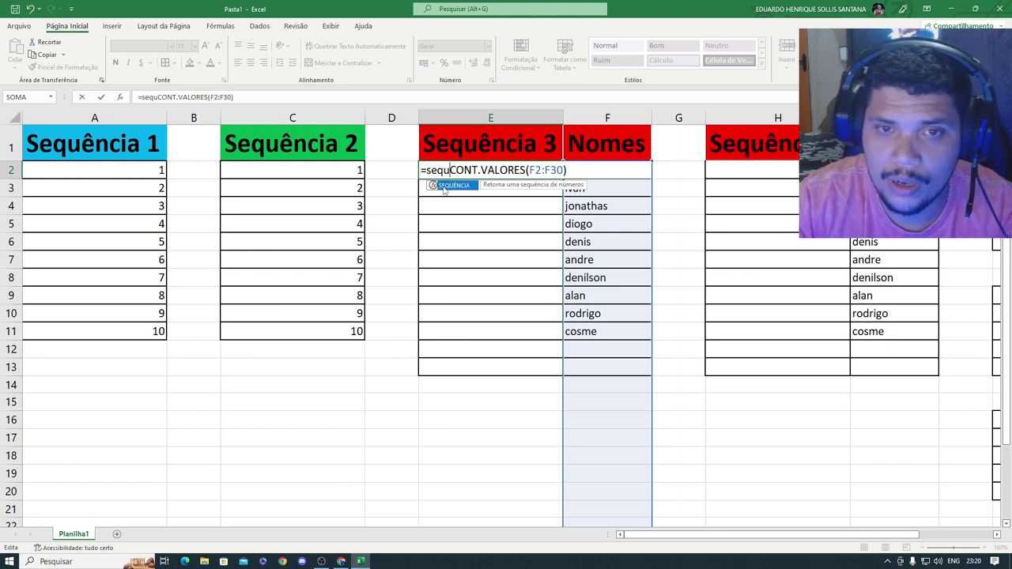
{"action": "double_click", "coordinate": [444, 187]}
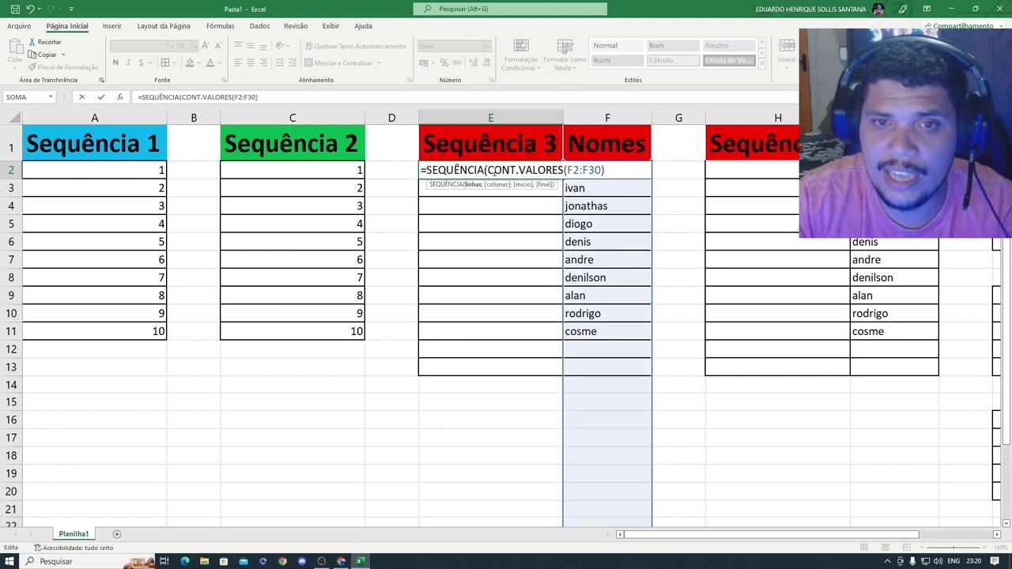
{"action": "left_click_drag", "start_coordinate": [488, 171], "coordinate": [607, 171]}
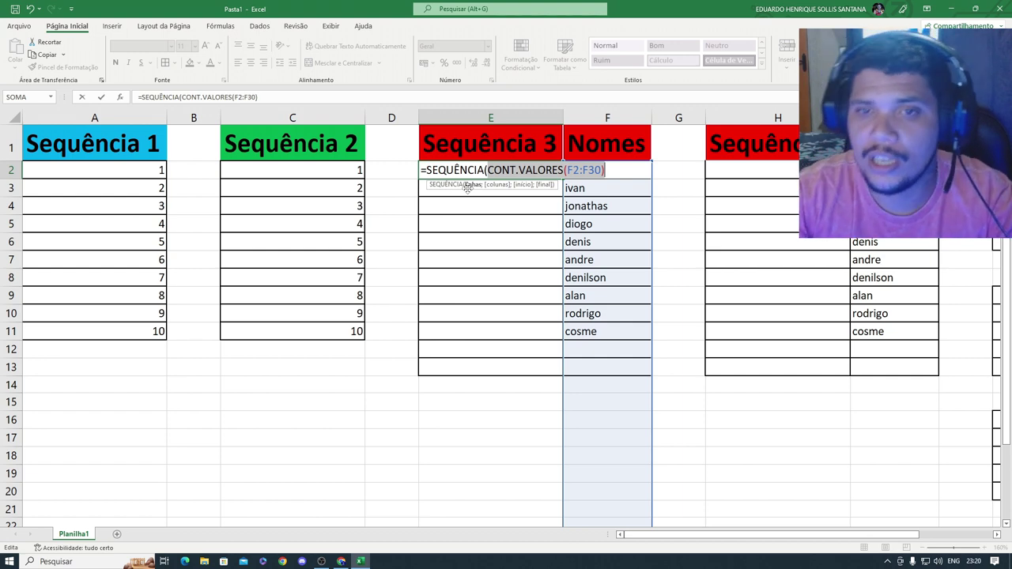
{"action": "left_click", "coordinate": [610, 171]}
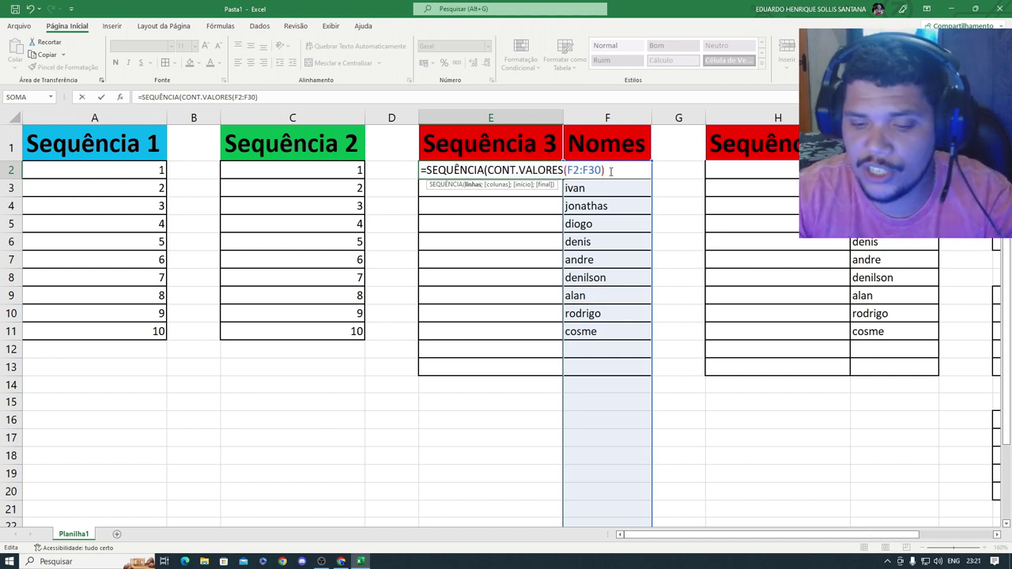
{"action": "type", "text": ")"}
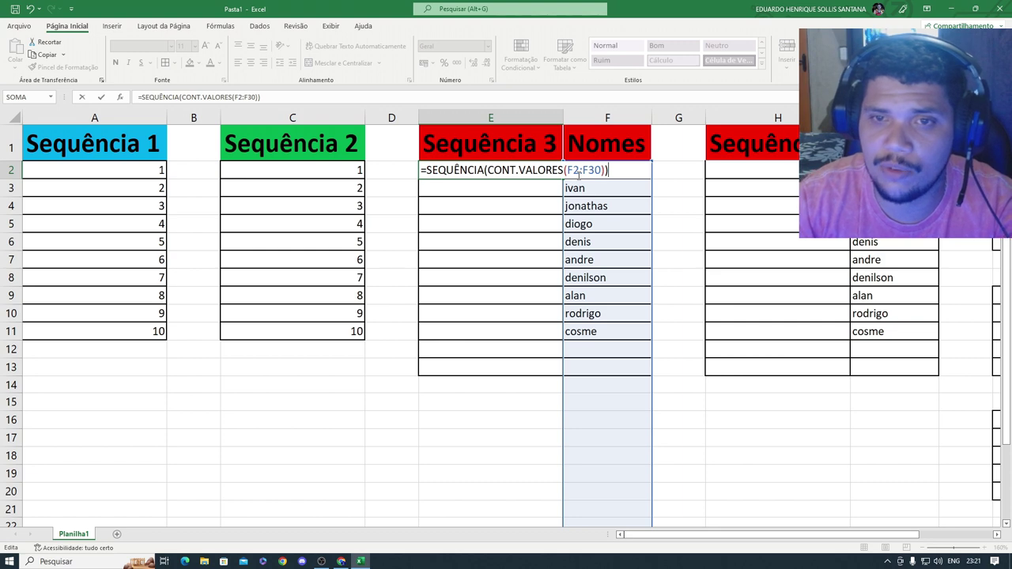
{"action": "key", "text": "Return"}
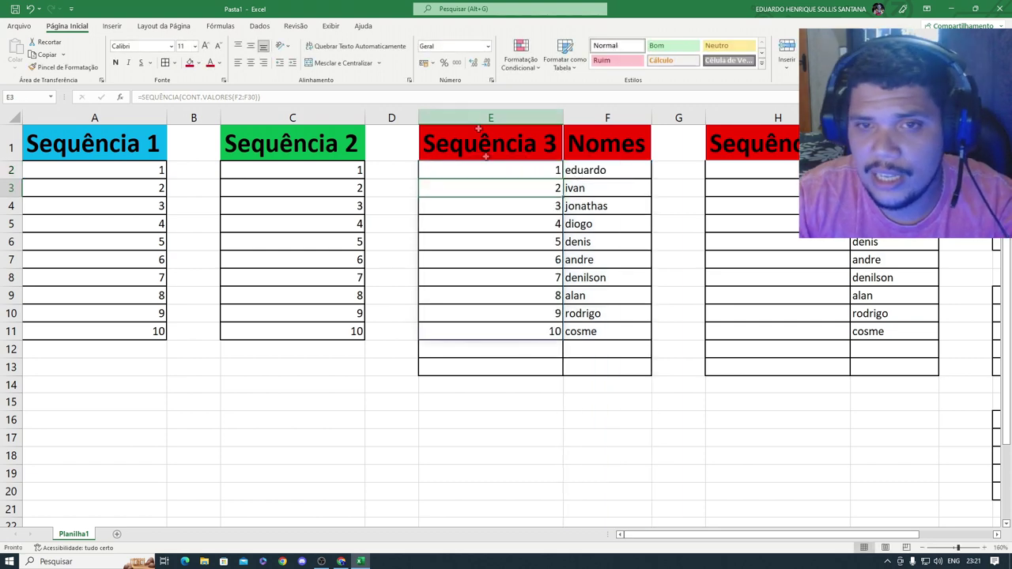
- Add vinicius in F12 and vivinha in F13, extending the numbering to 12
{"action": "left_click", "coordinate": [589, 351]}
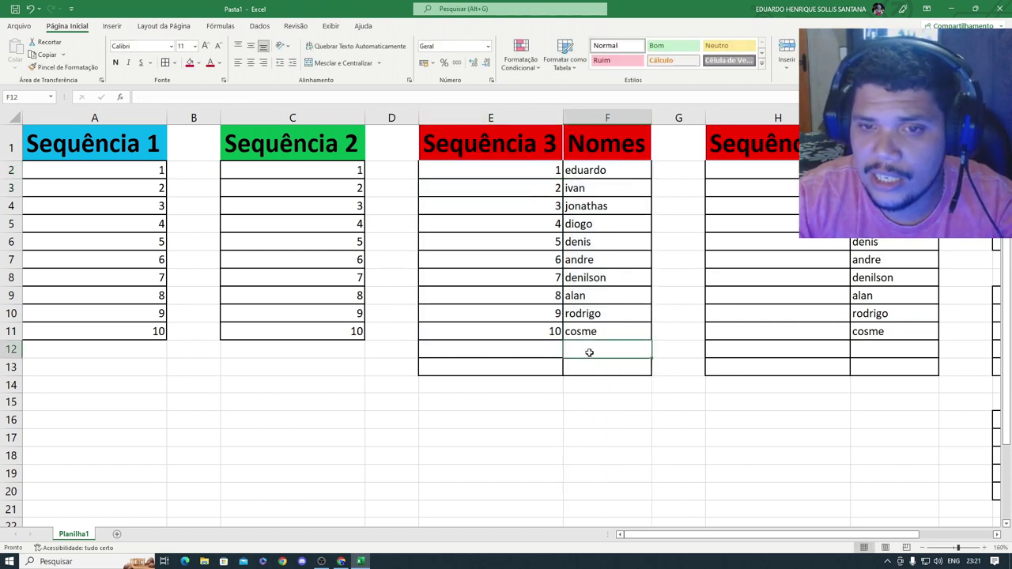
{"action": "type", "text": "b"}
{"action": "key", "text": "BackSpace"}
{"action": "type", "text": "vini"}
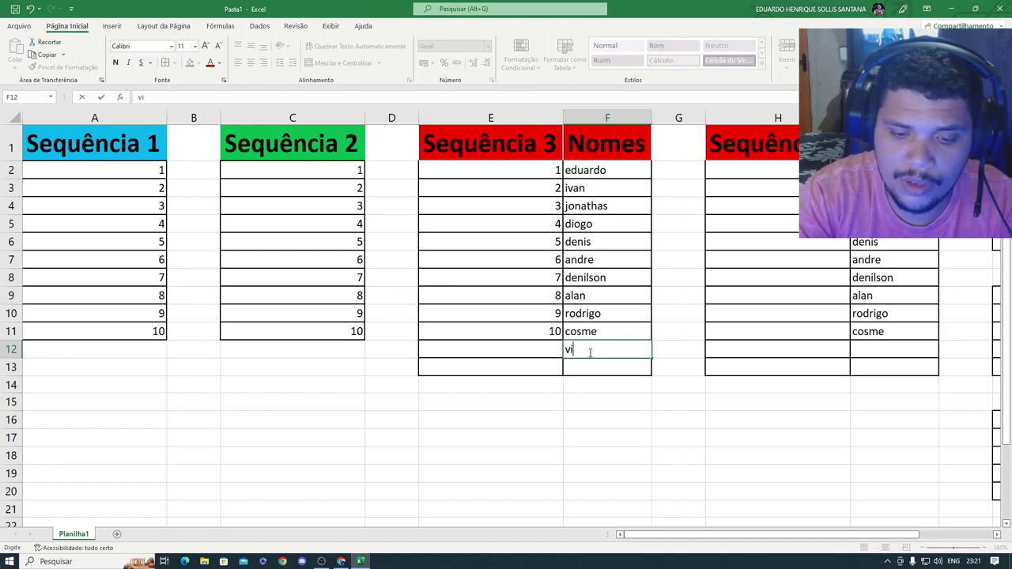
{"action": "type", "text": "cius"}
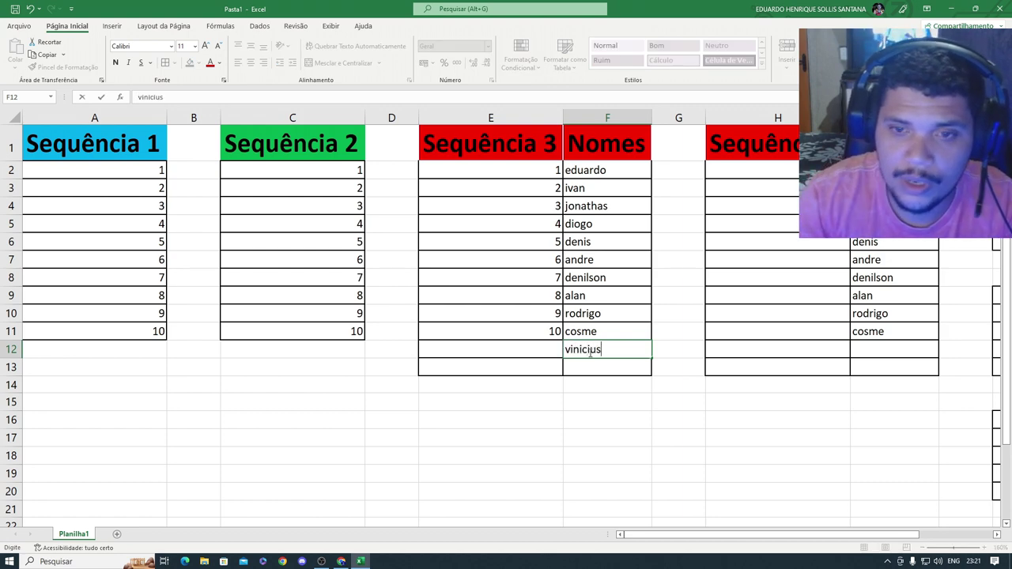
{"action": "key", "text": "Return"}
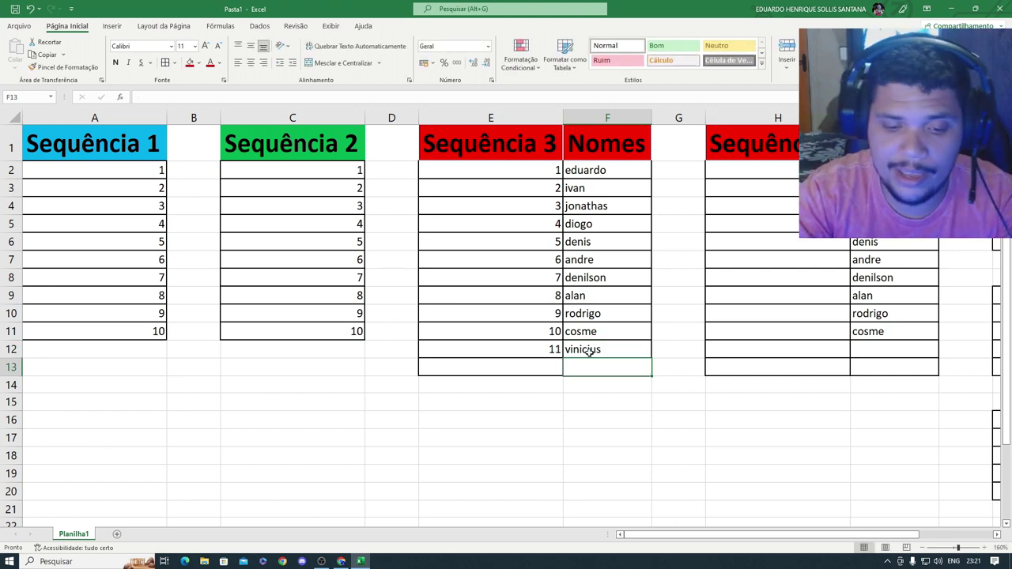
{"action": "type", "text": "vivinha"}
{"action": "key", "text": "Return"}
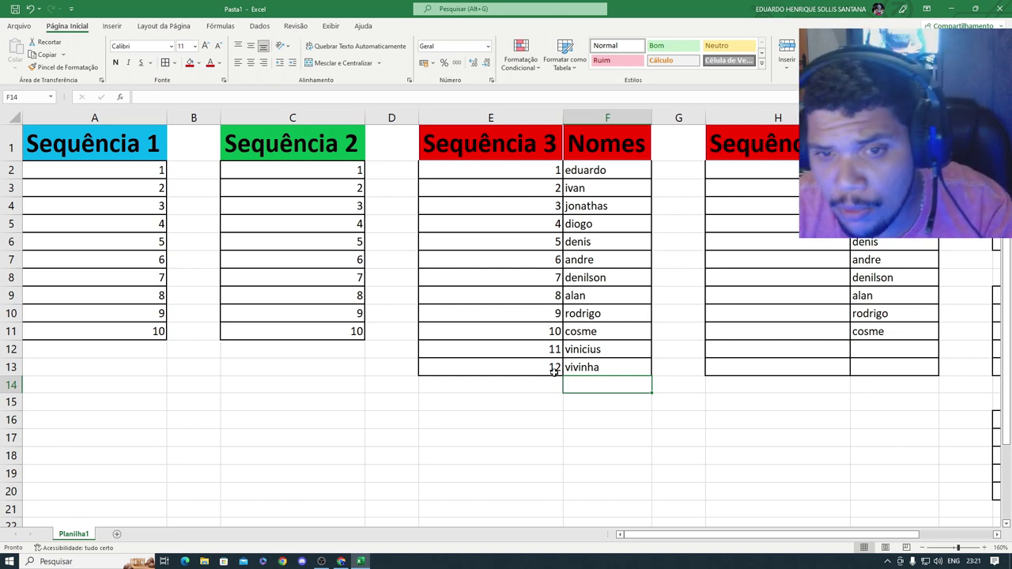
{"action": "left_click", "coordinate": [542, 170]}
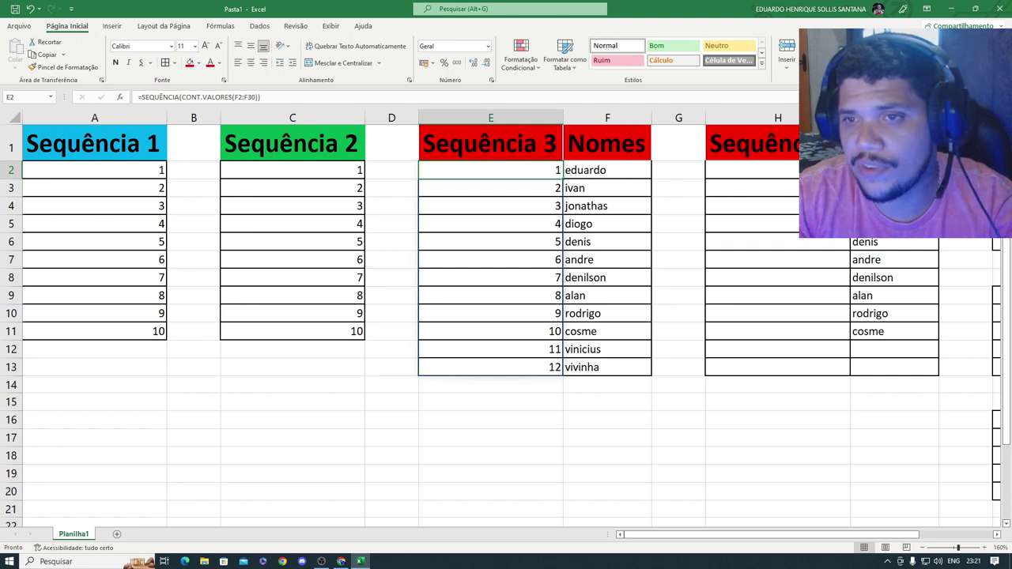
{"action": "left_click", "coordinate": [752, 170]}
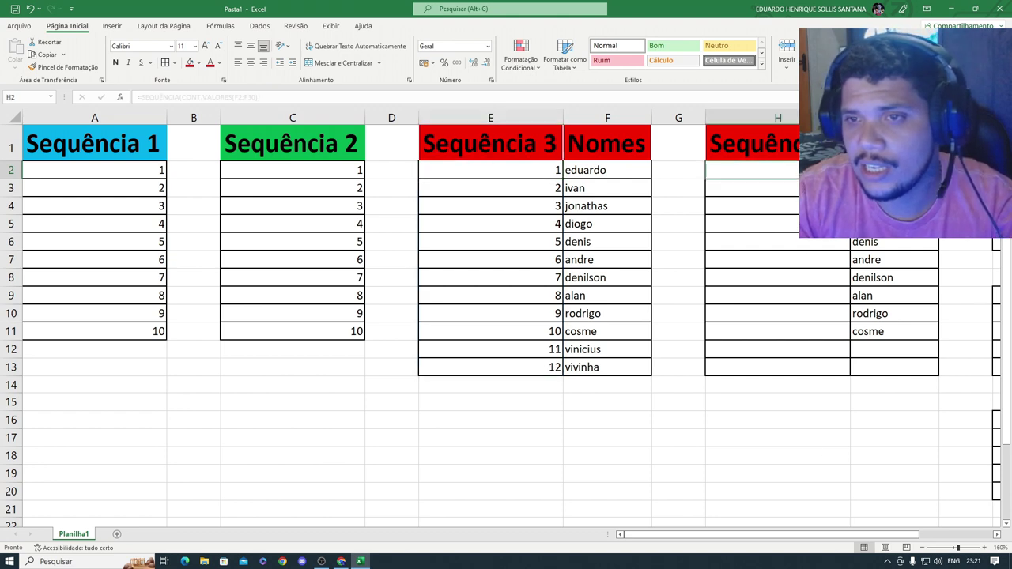
{"action": "left_click", "coordinate": [540, 369]}
{"action": "left_click", "coordinate": [538, 330]}
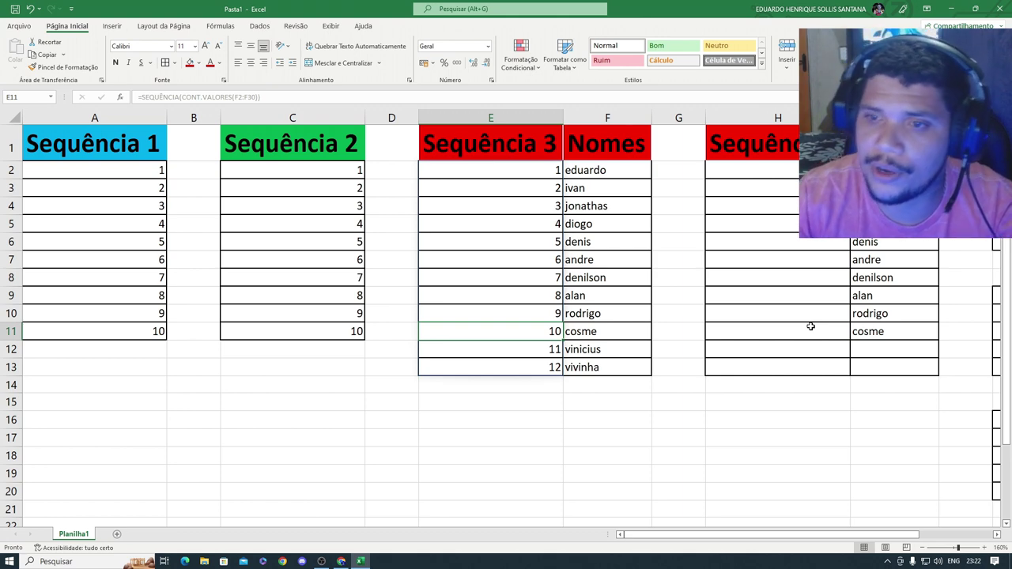
{"action": "left_click", "coordinate": [815, 170]}
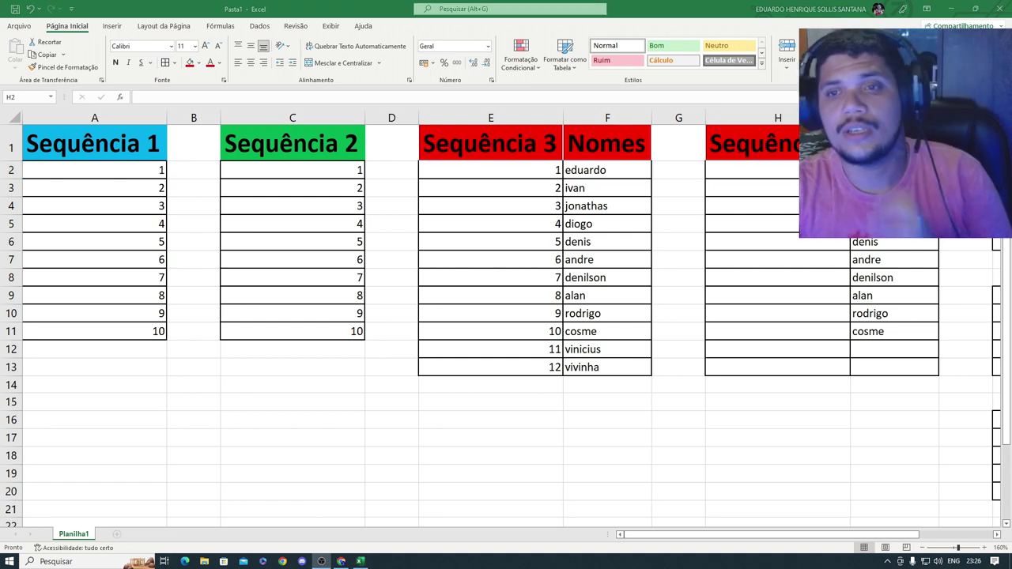
{"action": "left_click", "coordinate": [741, 169]}
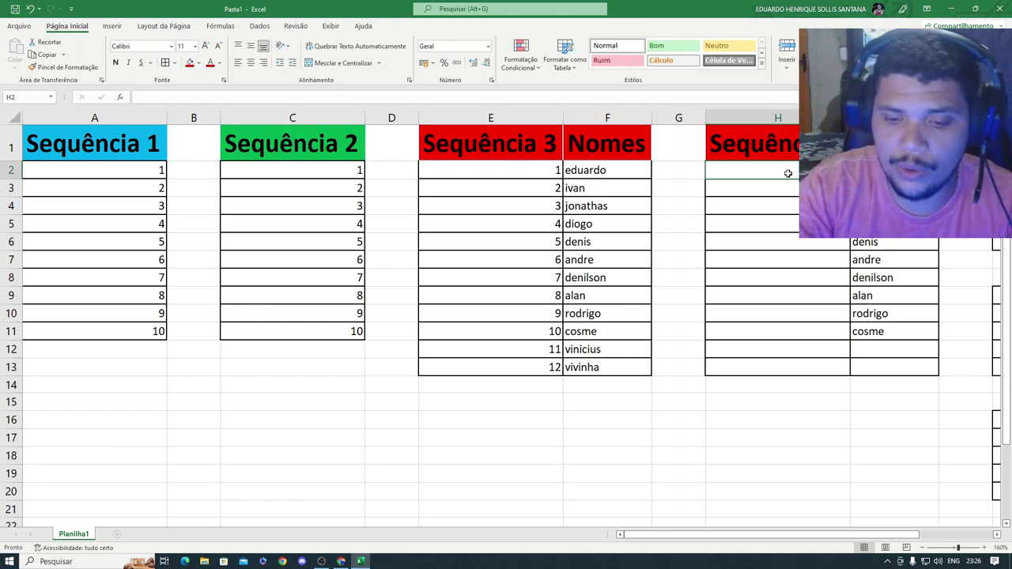
{"action": "type", "text": "="}
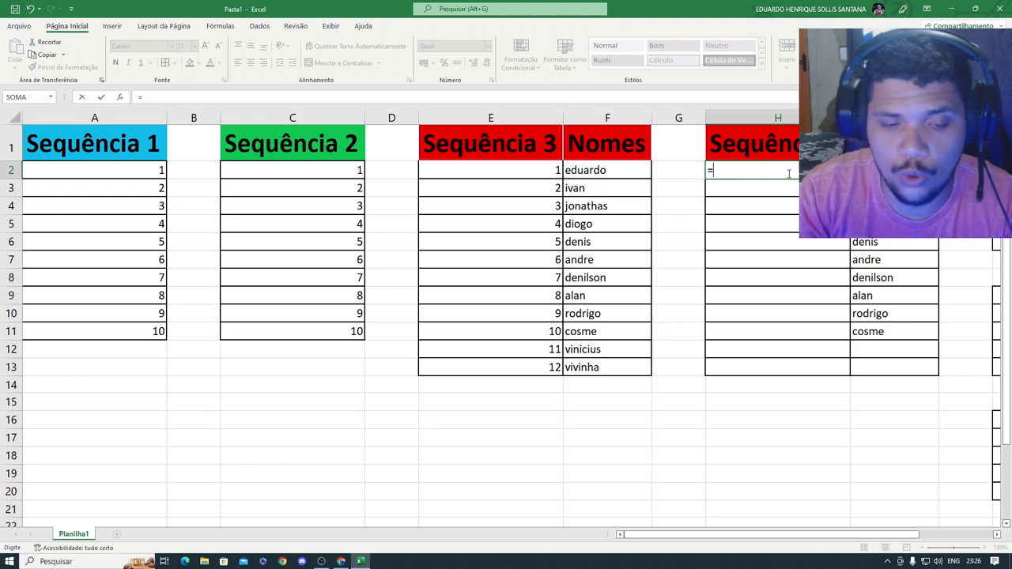
{"action": "type", "text": "seq"}
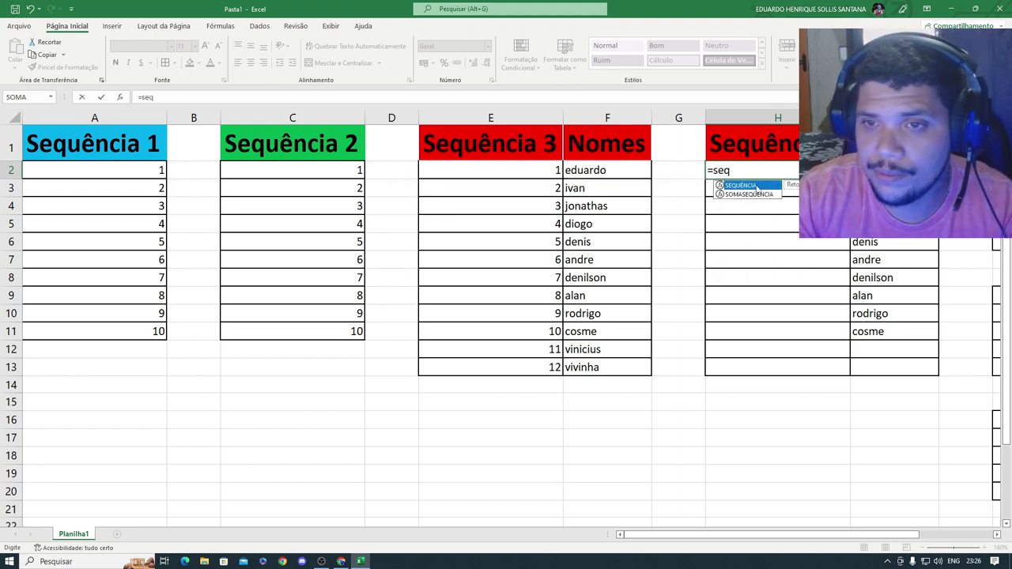
- Enter =SEQUÊNCIA(10;1;10) in H2 to list 10 through 19, then reopen H2 for editing
{"action": "double_click", "coordinate": [757, 187]}
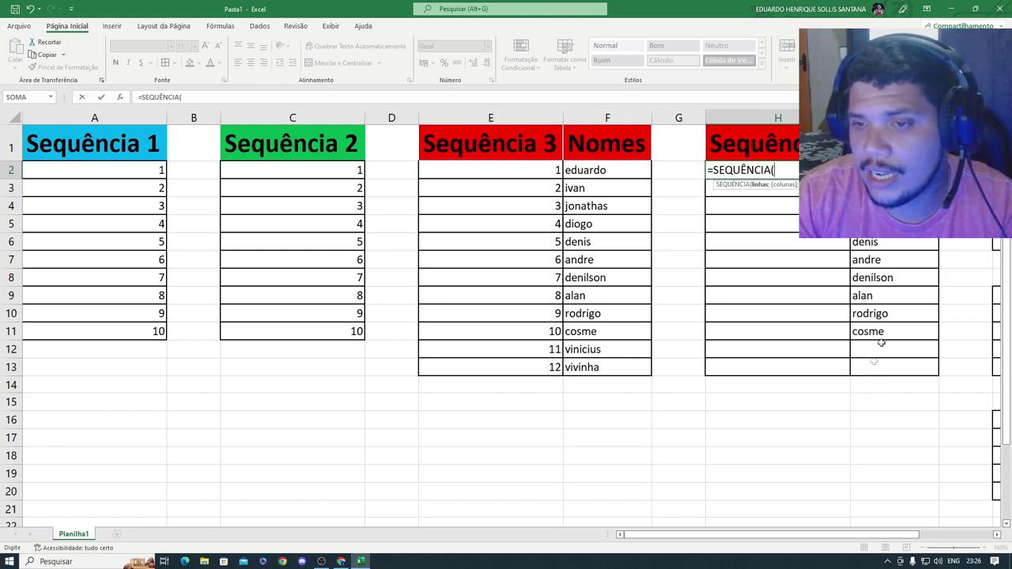
{"action": "type", "text": "1"}
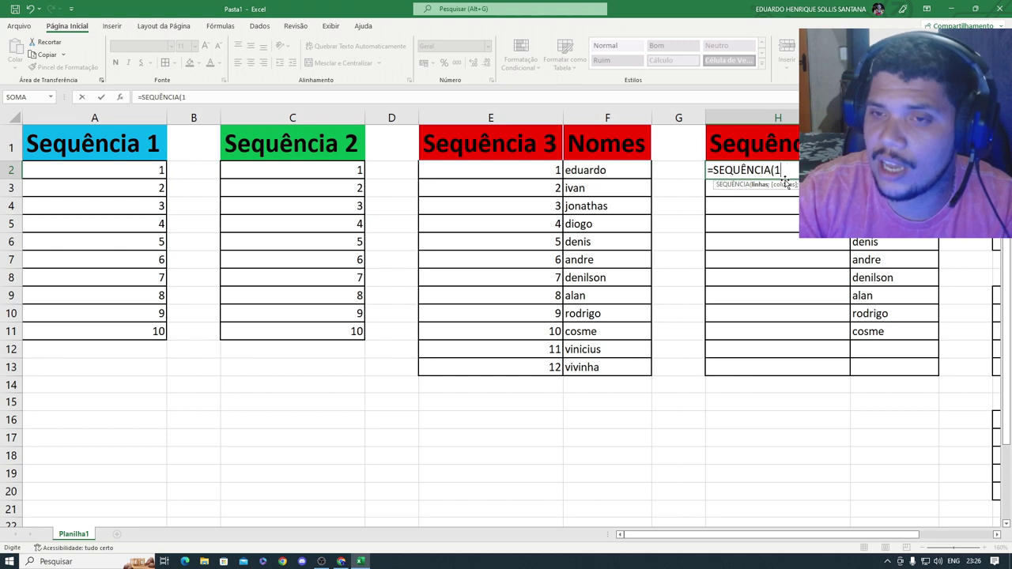
{"action": "type", "text": "0"}
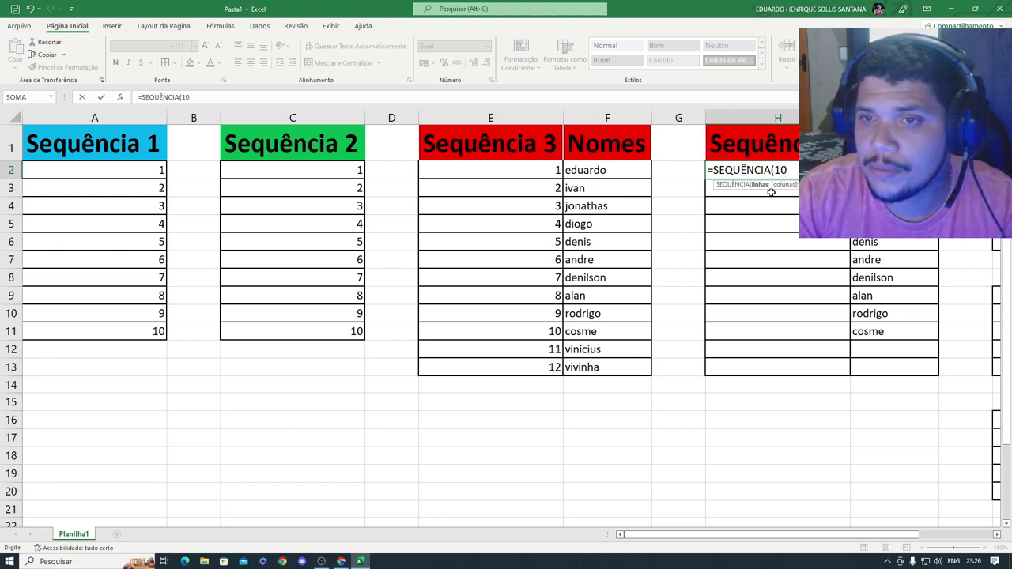
{"action": "type", "text": ";"}
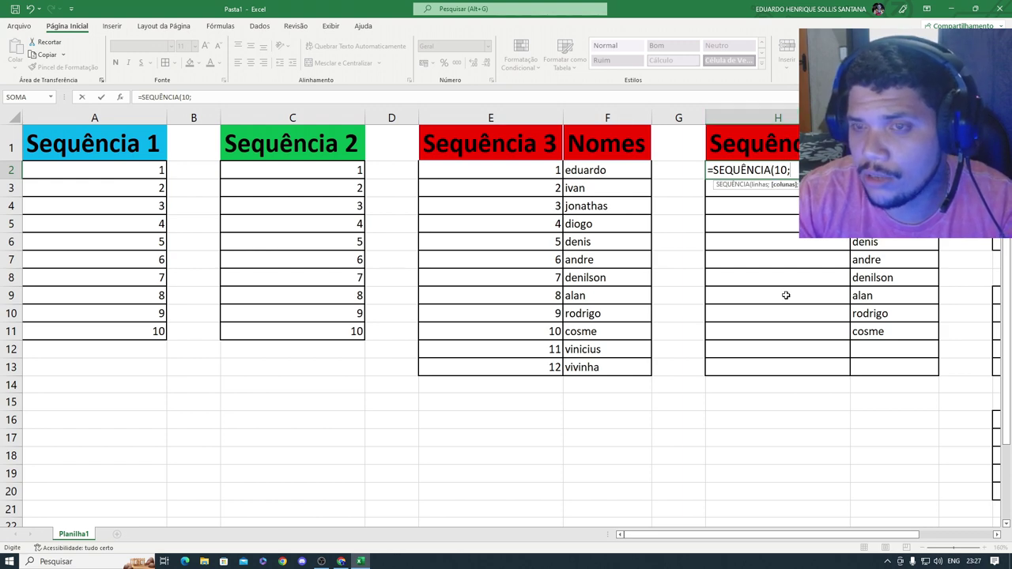
{"action": "type", "text": "1"}
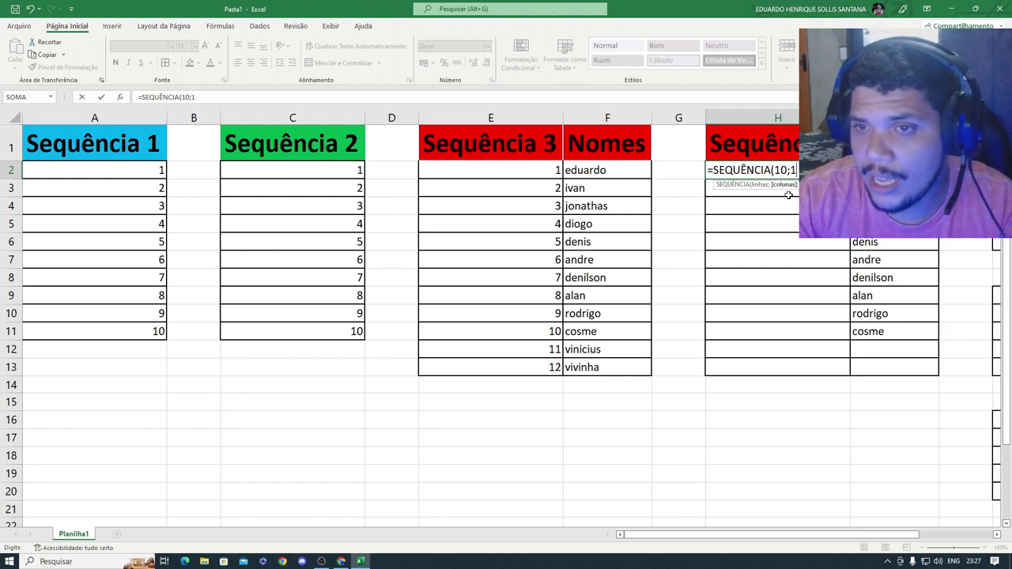
{"action": "type", "text": ";"}
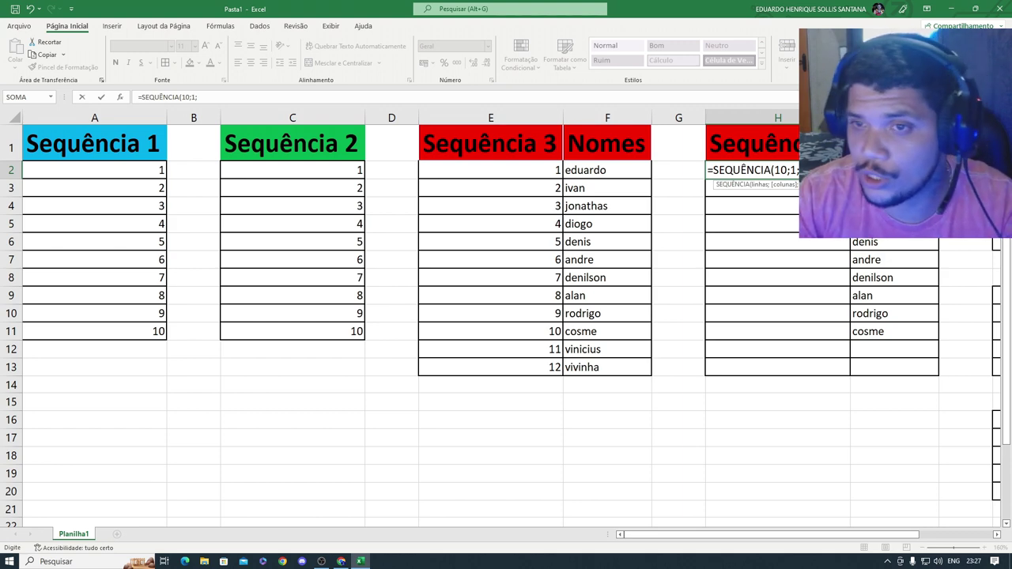
{"action": "type", "text": "10"}
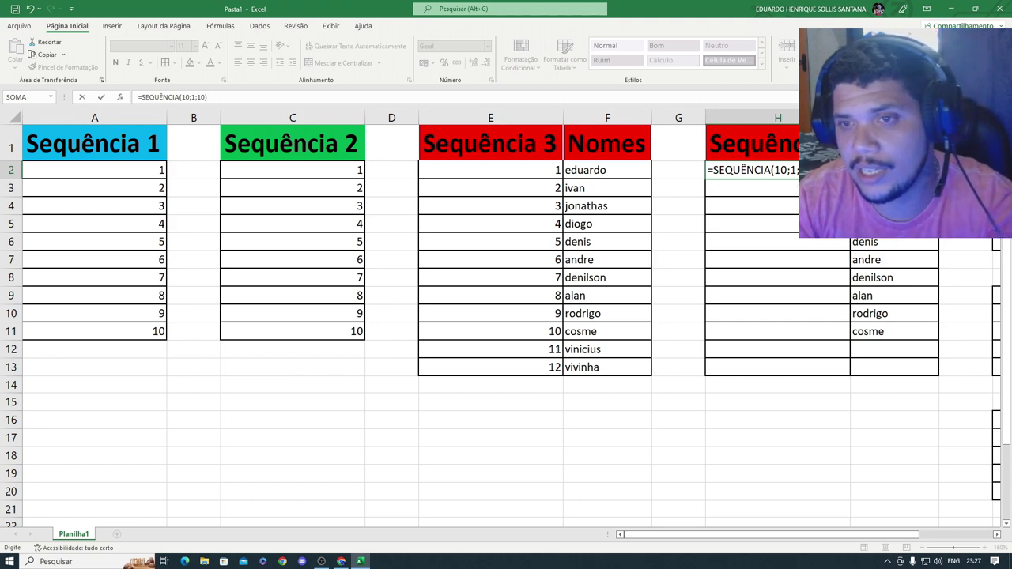
{"action": "key", "text": "Return"}
{"action": "left_click", "coordinate": [751, 170]}
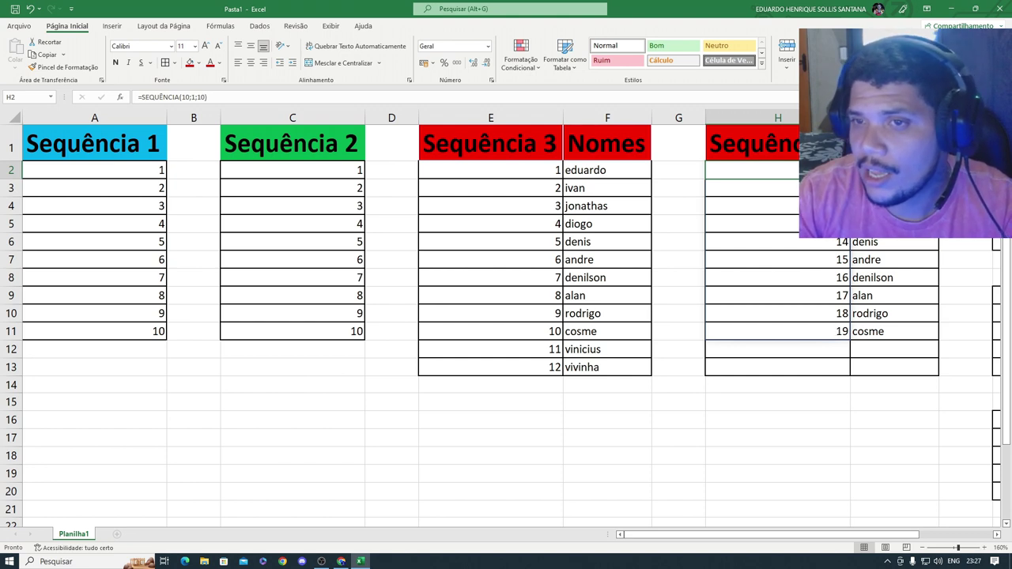
{"action": "key", "text": "F2"}
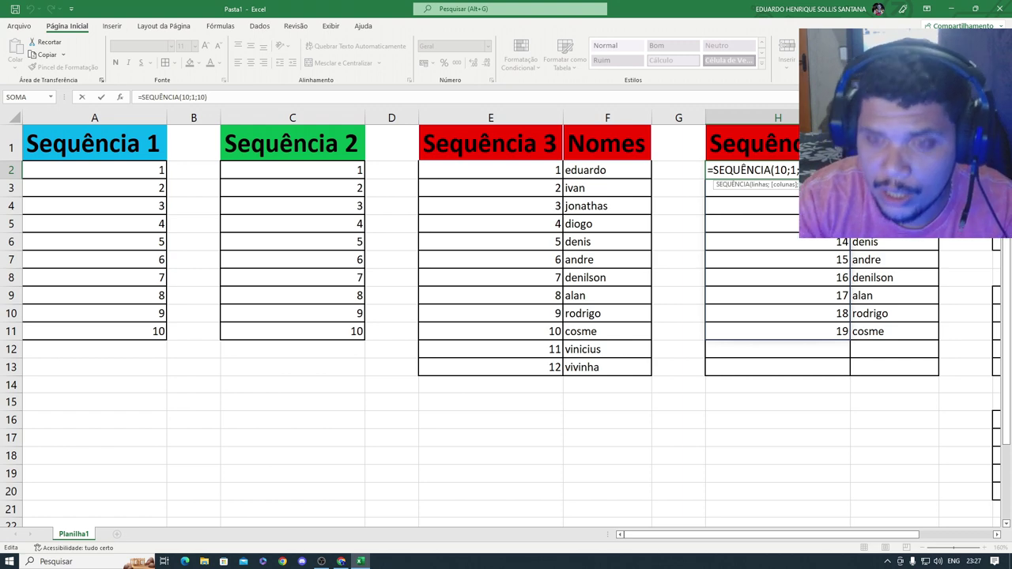
- Add a -1 step so H2 reads =SEQUÊNCIA(10;1;10;-1), counting down from 10 to 1
{"action": "type", "text": ";-1"}
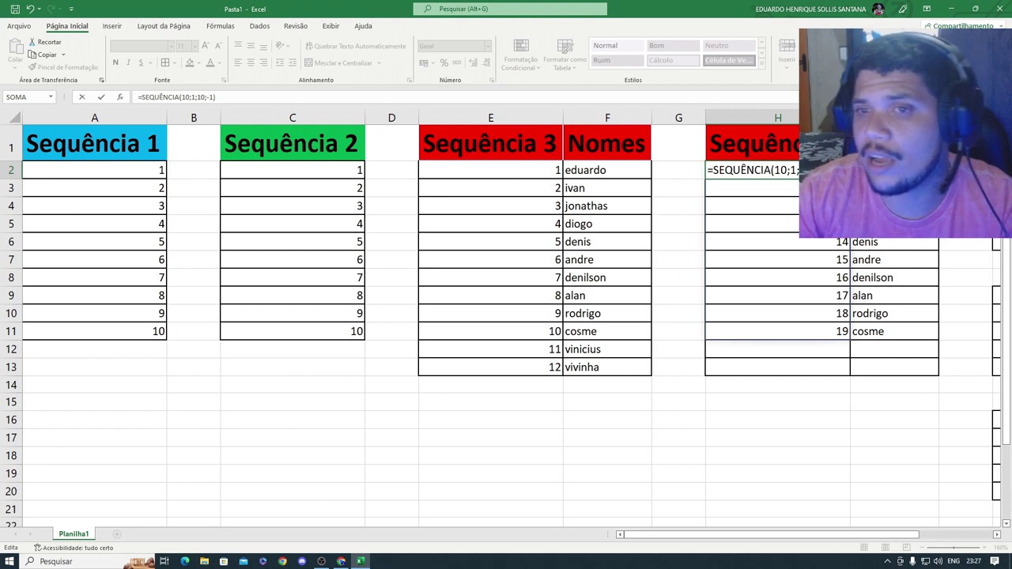
{"action": "key", "text": "Return"}
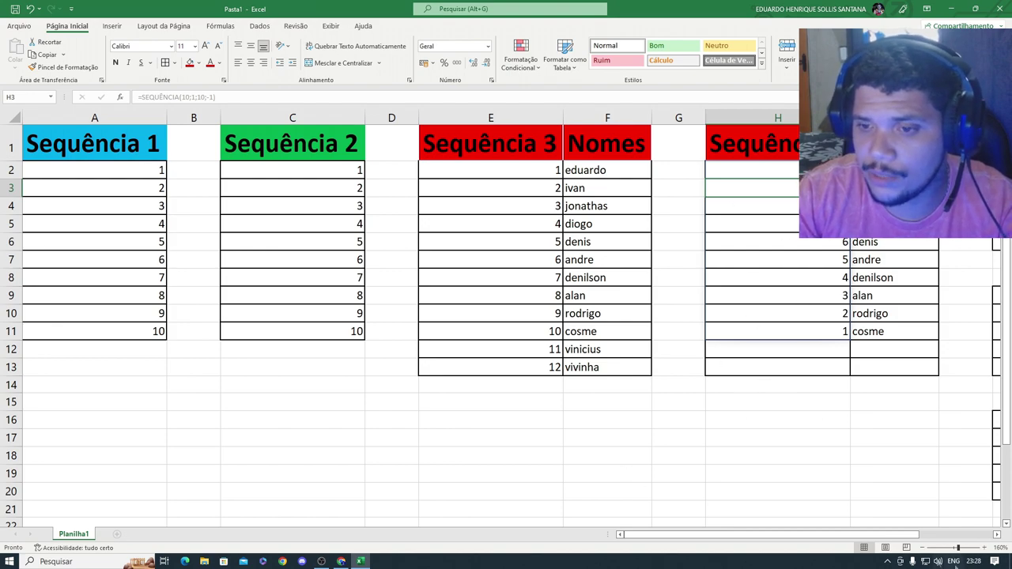
{"action": "left_click_drag", "start_coordinate": [909, 536], "coordinate": [930, 535]}
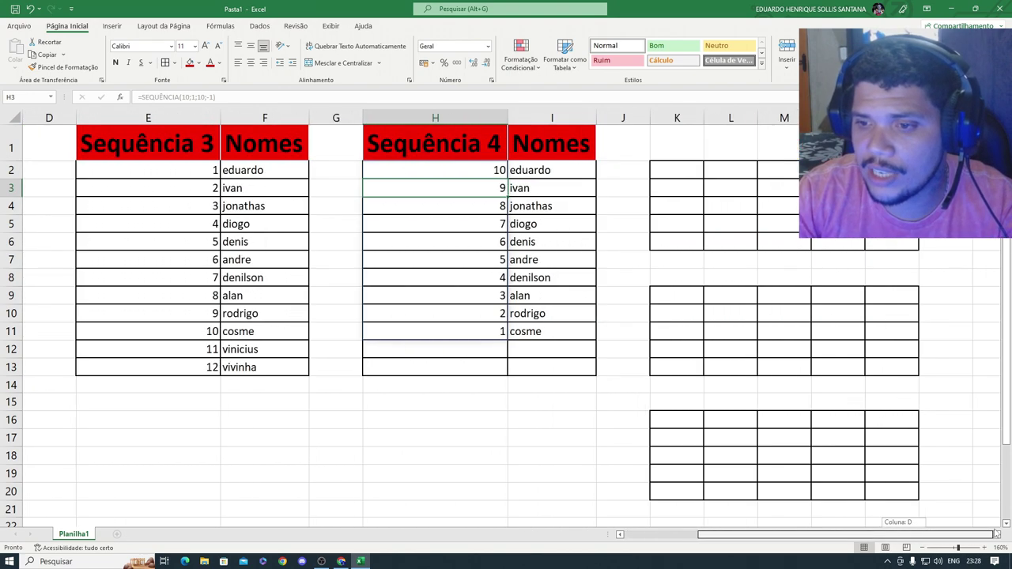
{"action": "left_click_drag", "start_coordinate": [980, 534], "coordinate": [996, 535]}
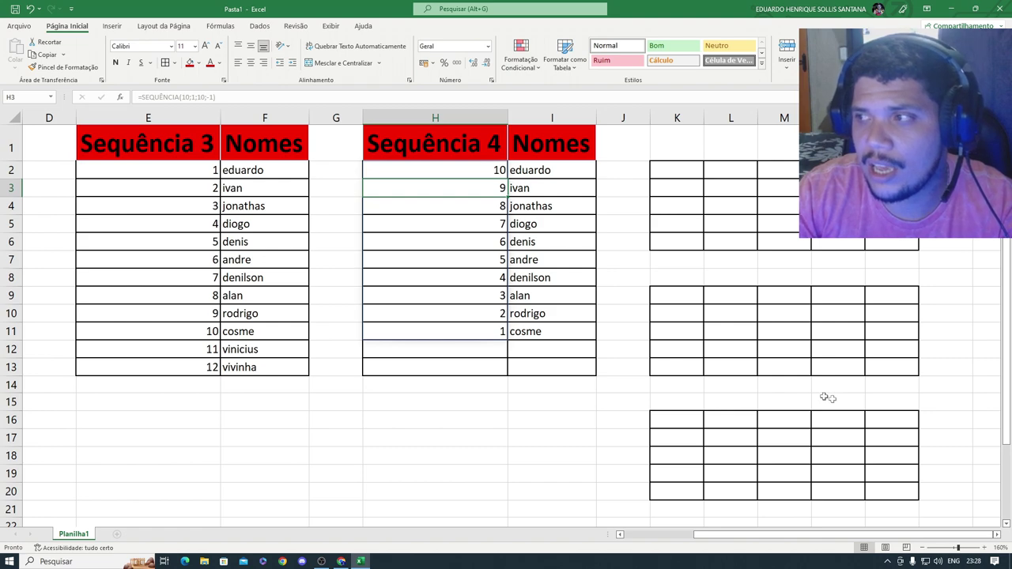
{"action": "scroll", "coordinate": [759, 417], "scroll_direction": "down", "scroll_amount": 4}
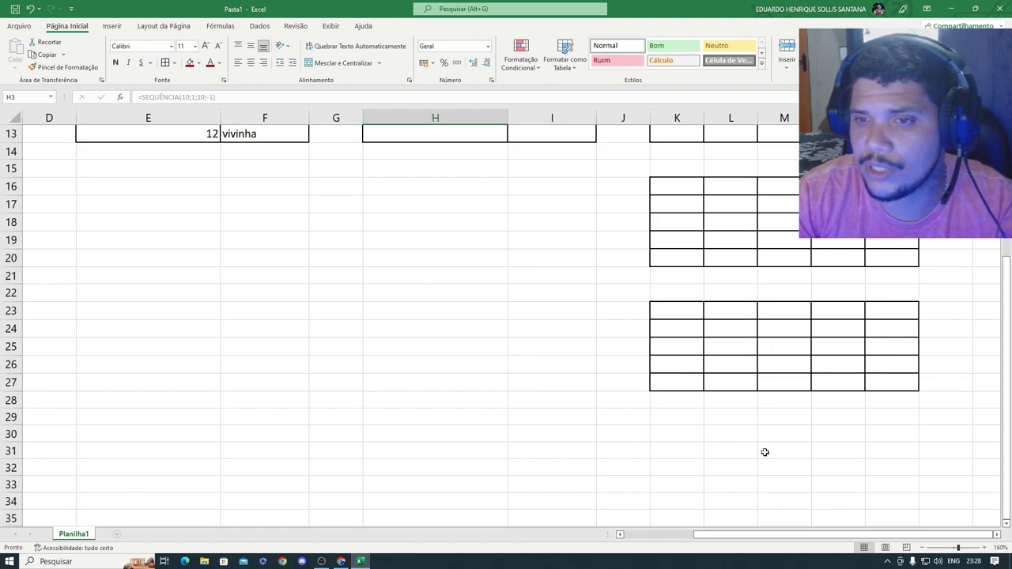
{"action": "scroll", "coordinate": [765, 453], "scroll_direction": "up", "scroll_amount": 4}
{"action": "scroll", "coordinate": [765, 453], "scroll_direction": "down", "scroll_amount": 2}
{"action": "scroll", "coordinate": [765, 451], "scroll_direction": "up", "scroll_amount": 2}
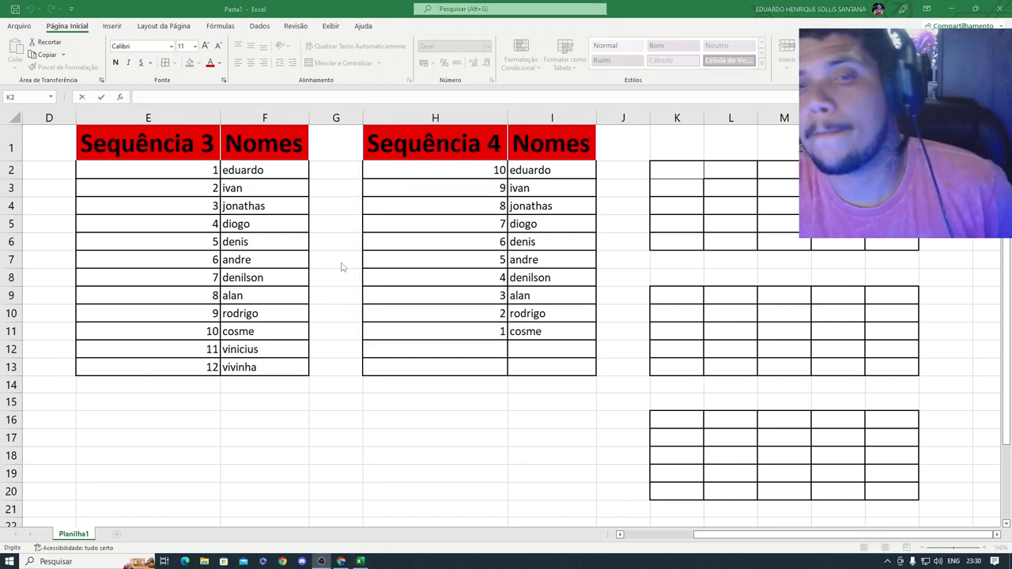
{"action": "left_click", "coordinate": [653, 166]}
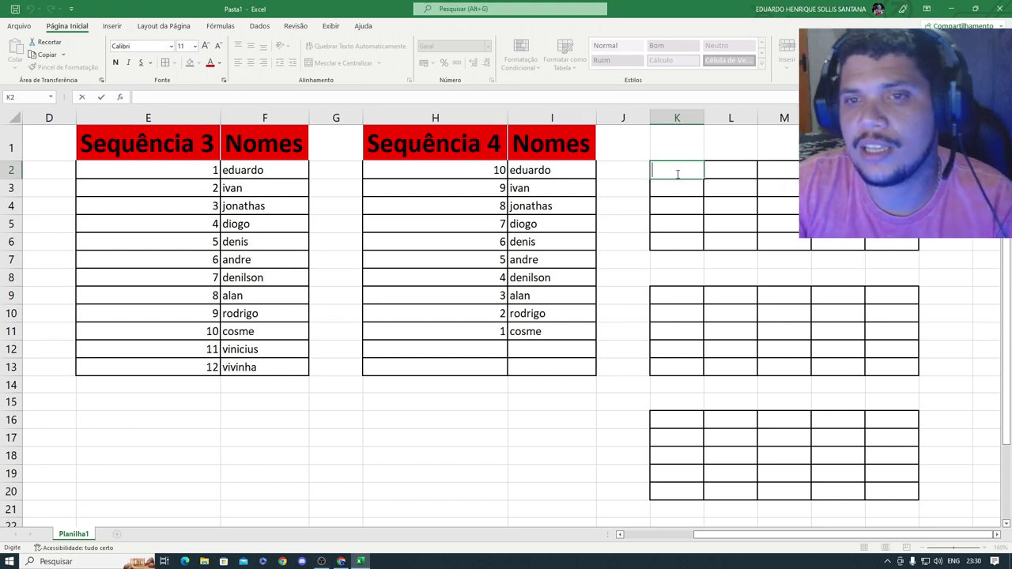
{"action": "left_click", "coordinate": [676, 174]}
{"action": "key", "text": "Escape"}
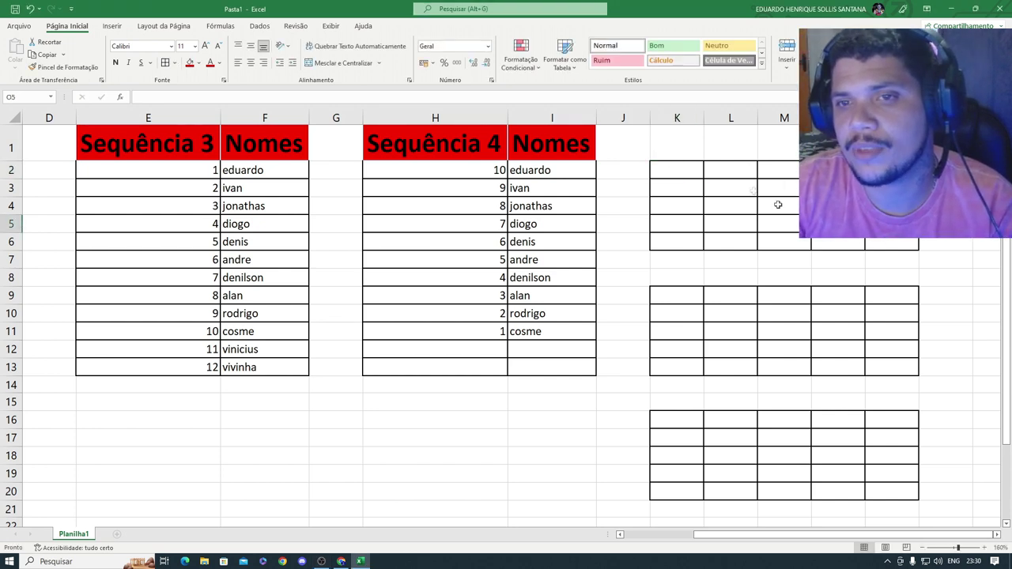
{"action": "mouse_move", "coordinate": [669, 169]}
{"action": "left_mouse_down"}
{"action": "mouse_move", "coordinate": [838, 187]}
{"action": "mouse_move", "coordinate": [870, 244]}
{"action": "left_mouse_up"}
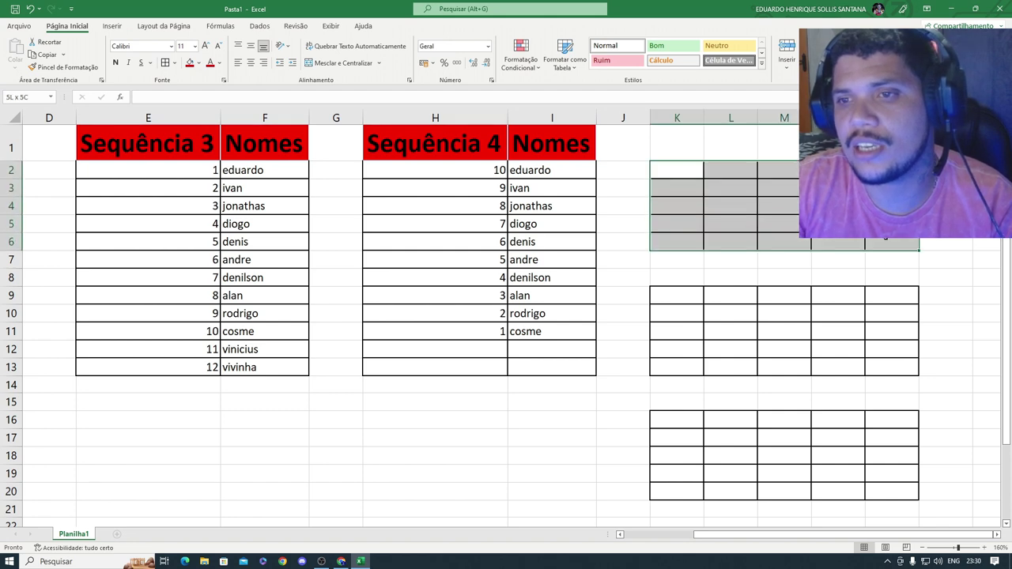
{"action": "left_click", "coordinate": [696, 294]}
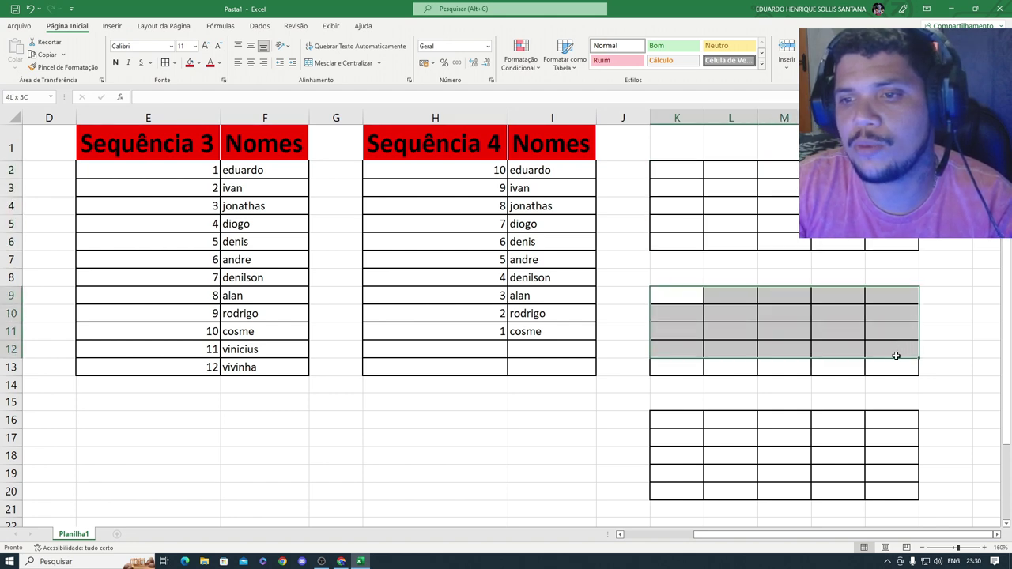
{"action": "left_click_drag", "start_coordinate": [696, 294], "coordinate": [895, 365]}
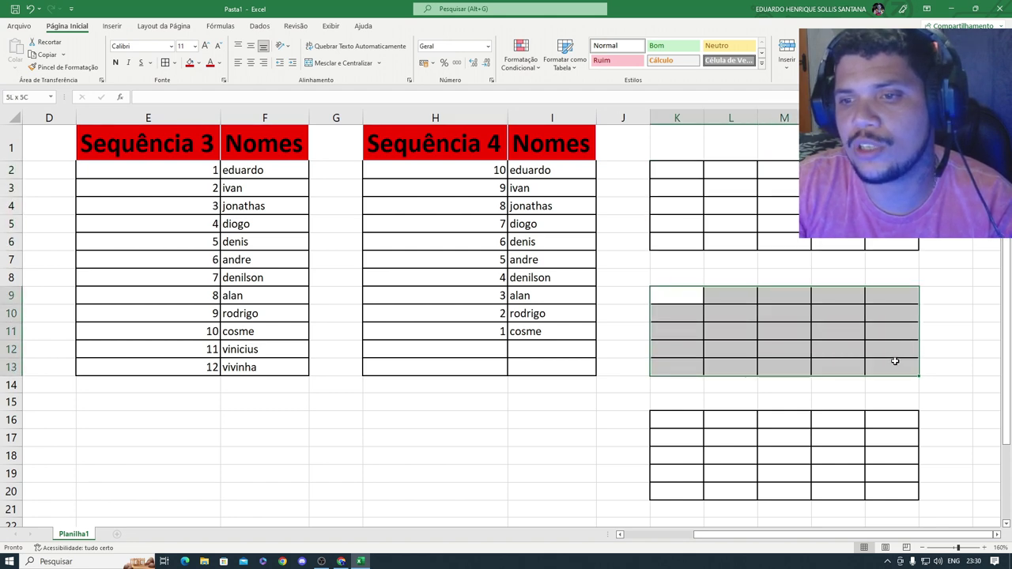
{"action": "left_click", "coordinate": [668, 174]}
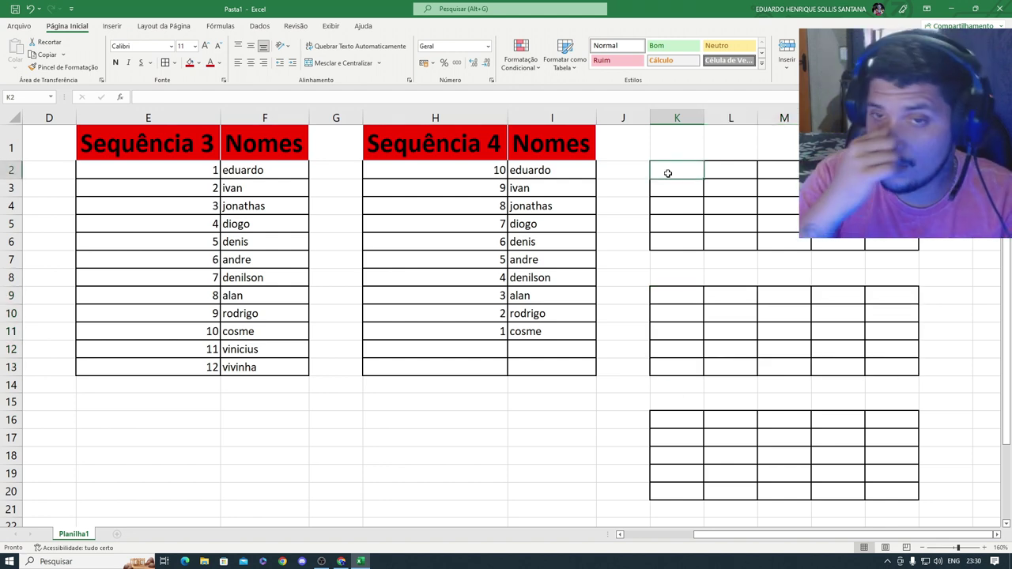
{"action": "type", "text": "="}
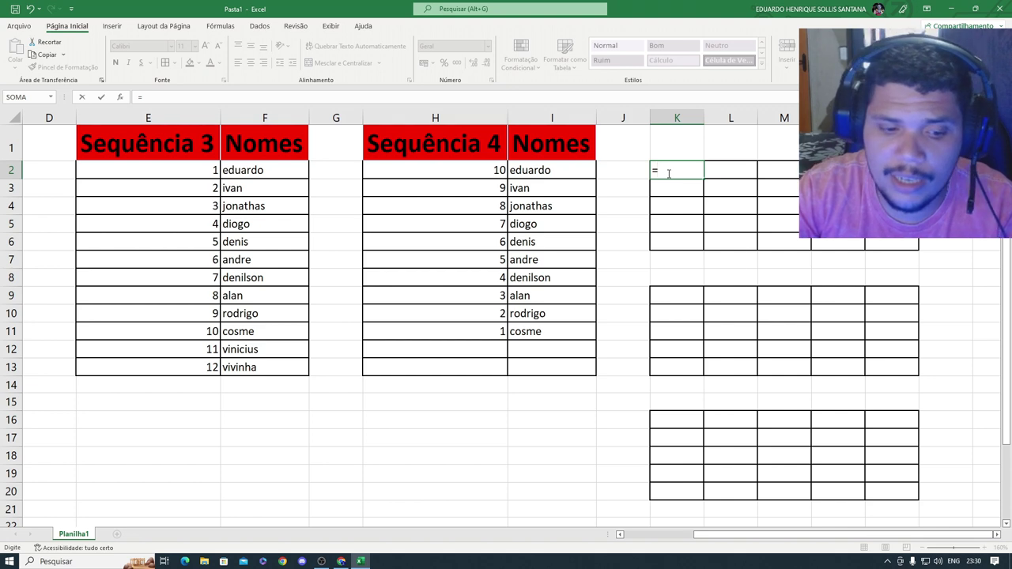
{"action": "type", "text": "seq"}
- Enter =SEQUÊNCIA(5;5) in K2 so five rows of five spill 1 to 25
{"action": "double_click", "coordinate": [683, 187]}
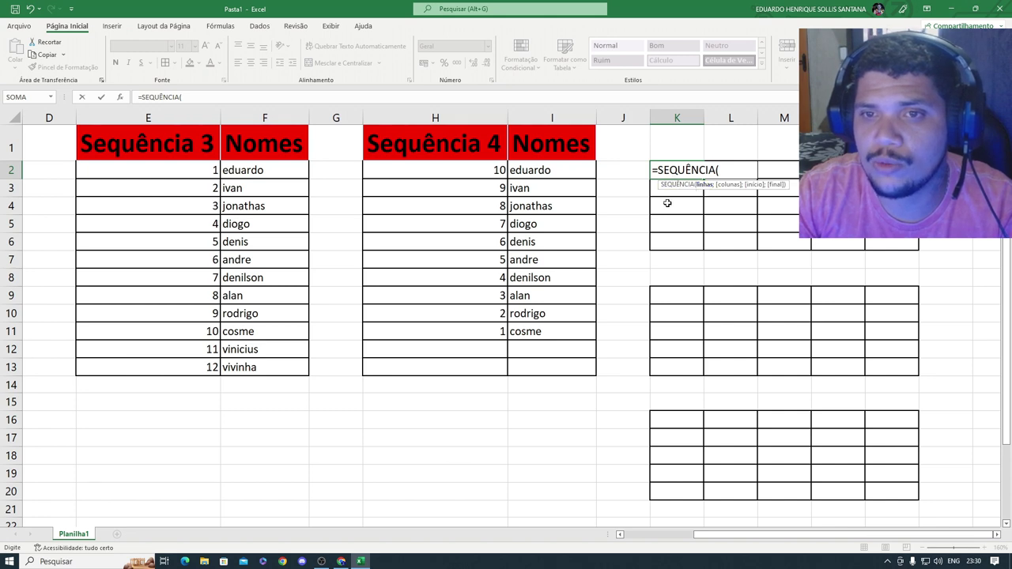
{"action": "type", "text": "5"}
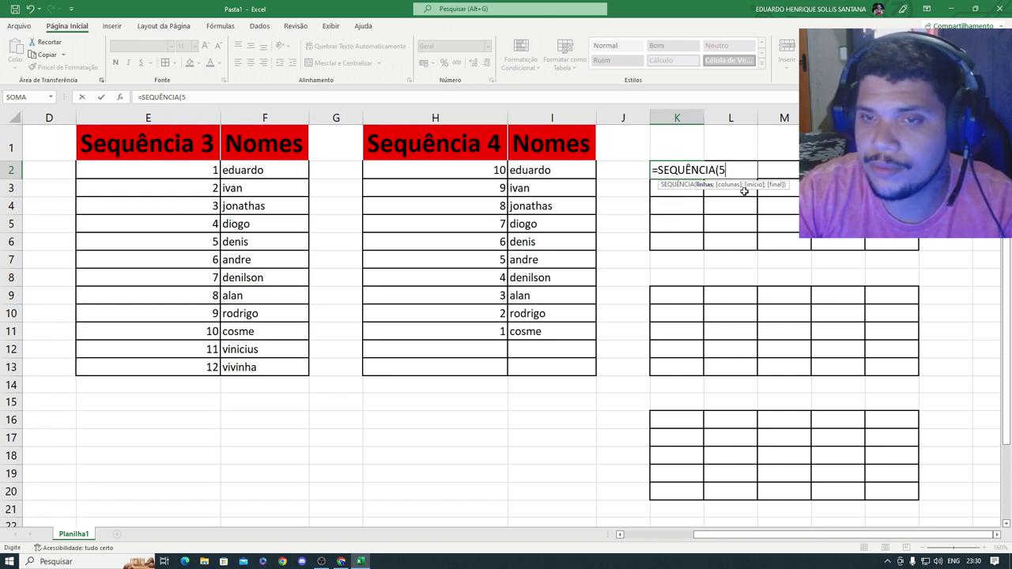
{"action": "type", "text": ";"}
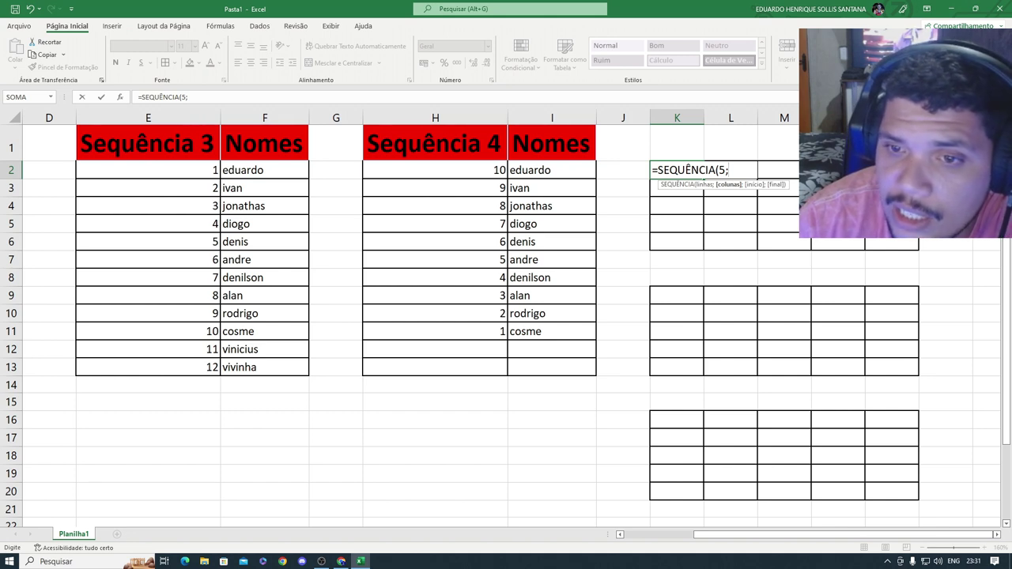
{"action": "type", "text": "5"}
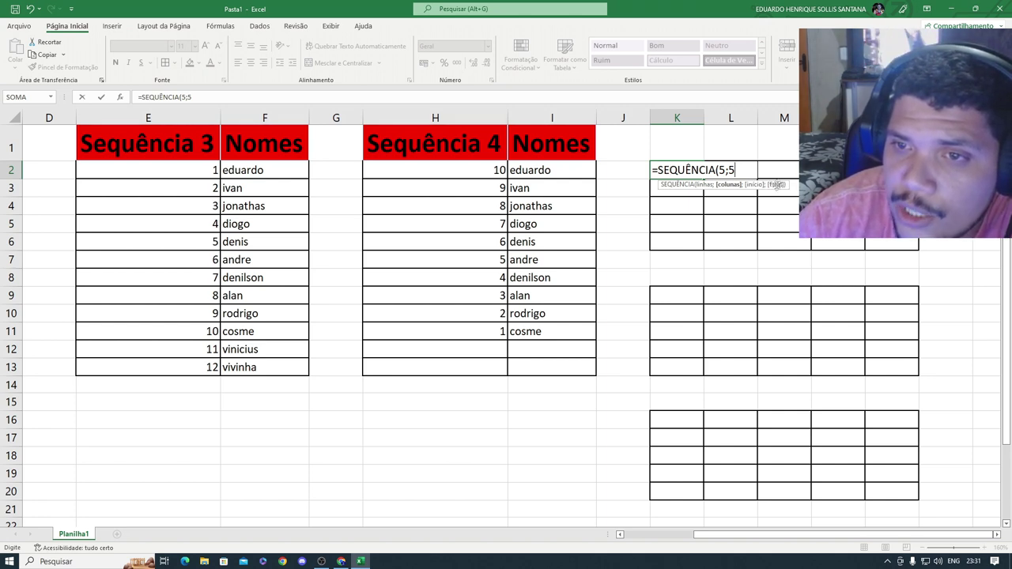
{"action": "type", "text": ")"}
{"action": "key", "text": "Return"}
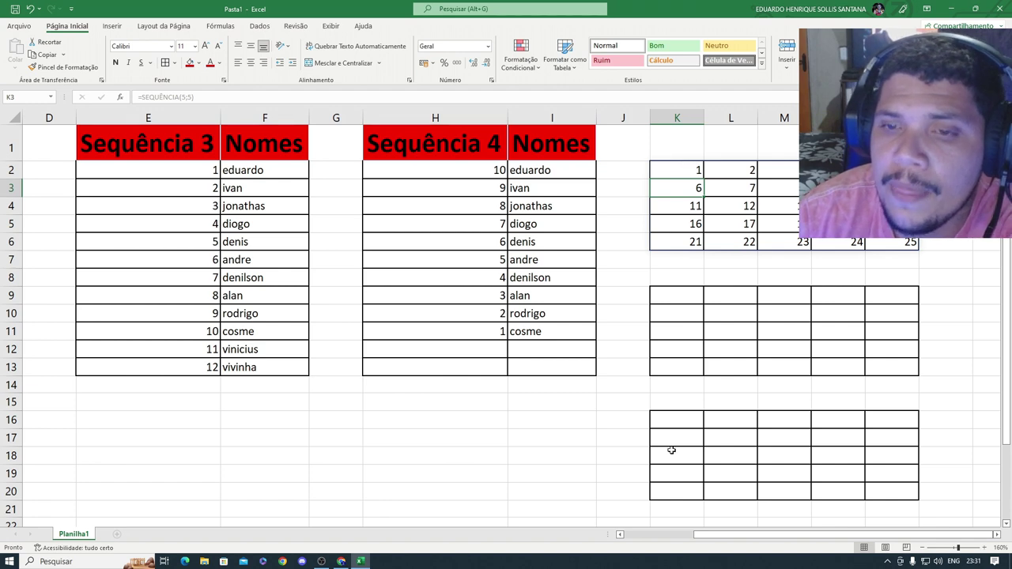
{"action": "left_click", "coordinate": [681, 294]}
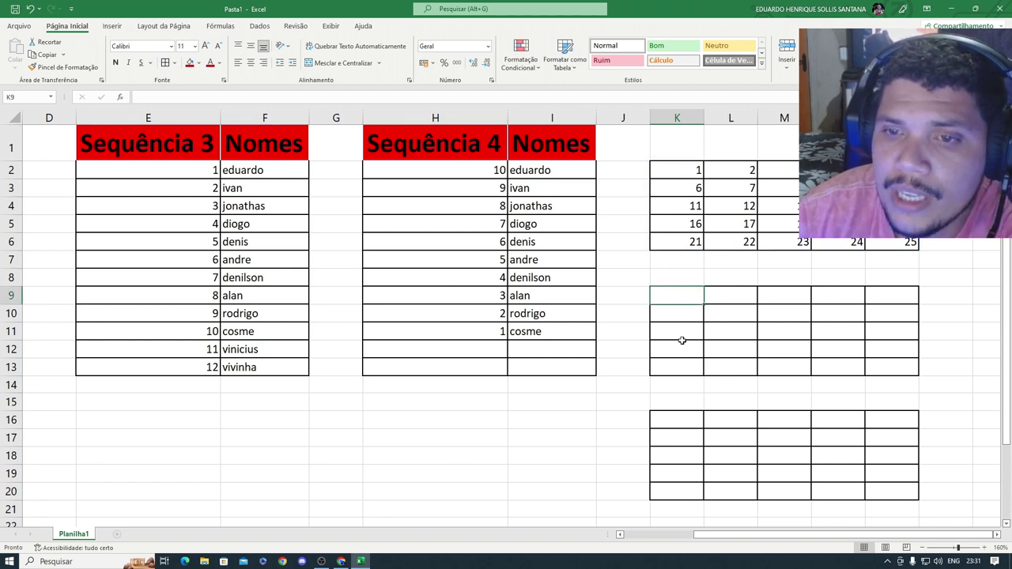
{"action": "left_click", "coordinate": [684, 170]}
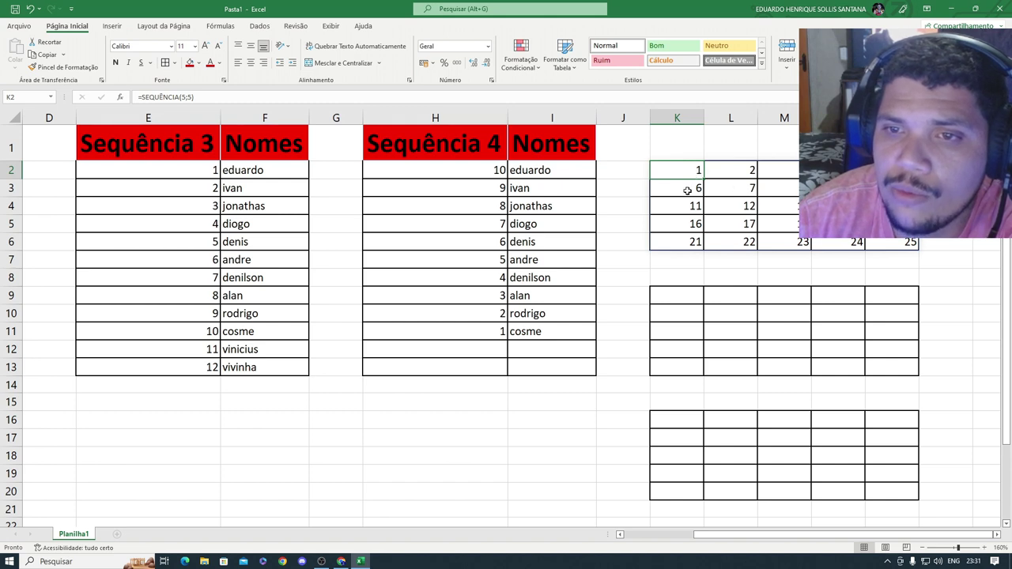
{"action": "left_click", "coordinate": [685, 188]}
{"action": "left_click", "coordinate": [683, 207]}
{"action": "left_click", "coordinate": [680, 222]}
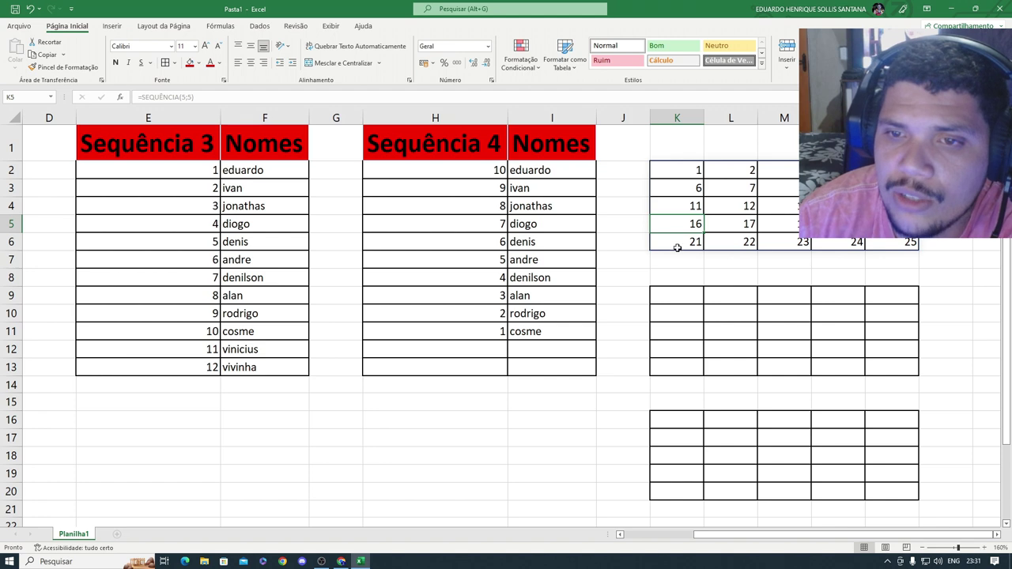
{"action": "left_click", "coordinate": [677, 247]}
{"action": "left_click", "coordinate": [719, 170]}
{"action": "left_click", "coordinate": [732, 184]}
{"action": "left_click", "coordinate": [735, 206]}
{"action": "left_click", "coordinate": [742, 225]}
{"action": "left_click", "coordinate": [744, 242]}
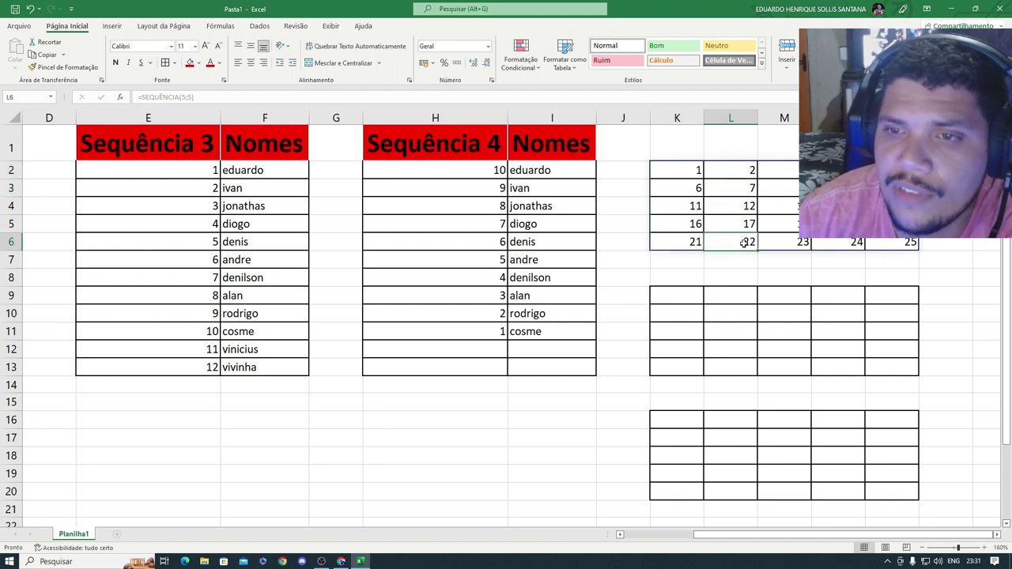
{"action": "scroll", "coordinate": [648, 346], "scroll_direction": "right", "scroll_amount": 2}
{"action": "left_click", "coordinate": [490, 297]}
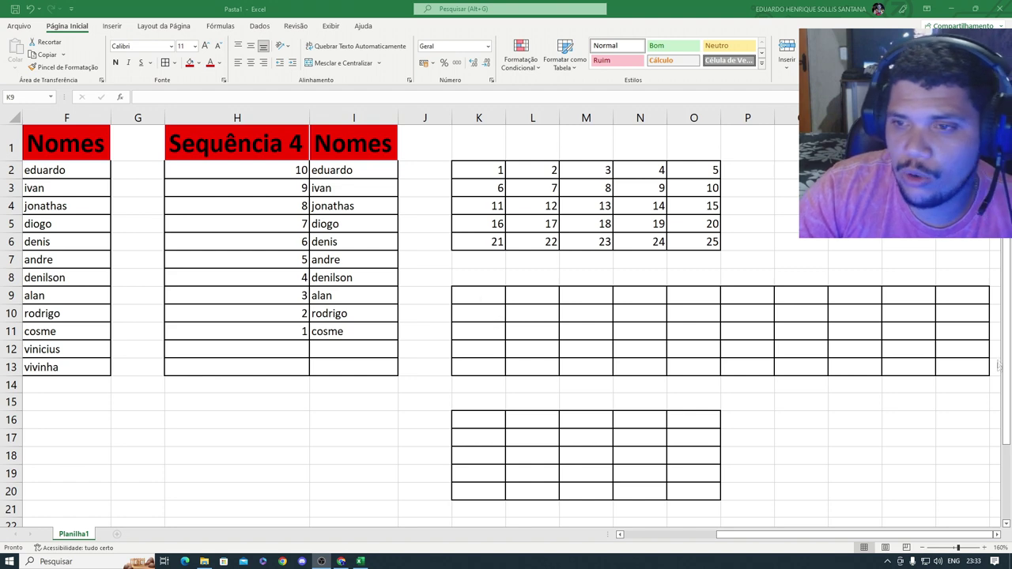
{"action": "double_click", "coordinate": [483, 295]}
- In K9 enter =SEQUÊNCIA(10;5) to spill 1 to 50 in ten rows of five
{"action": "left_click", "coordinate": [535, 296]}
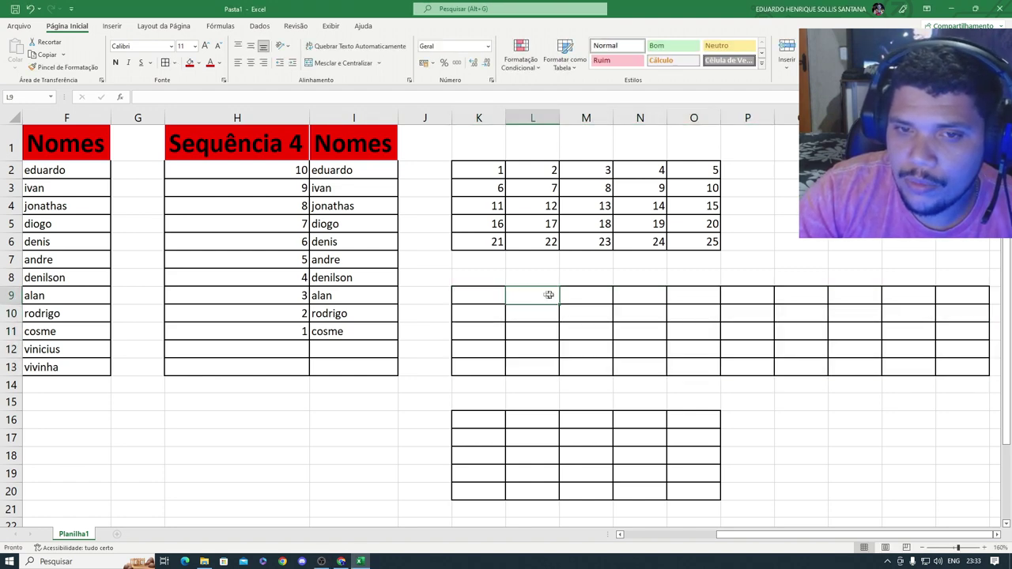
{"action": "left_click", "coordinate": [484, 296]}
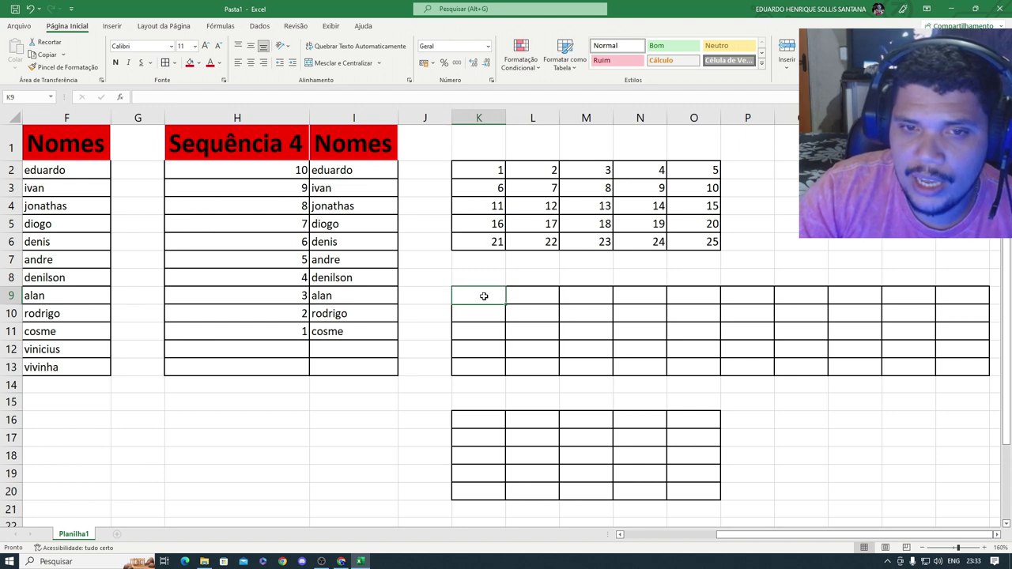
{"action": "type", "text": "=seq"}
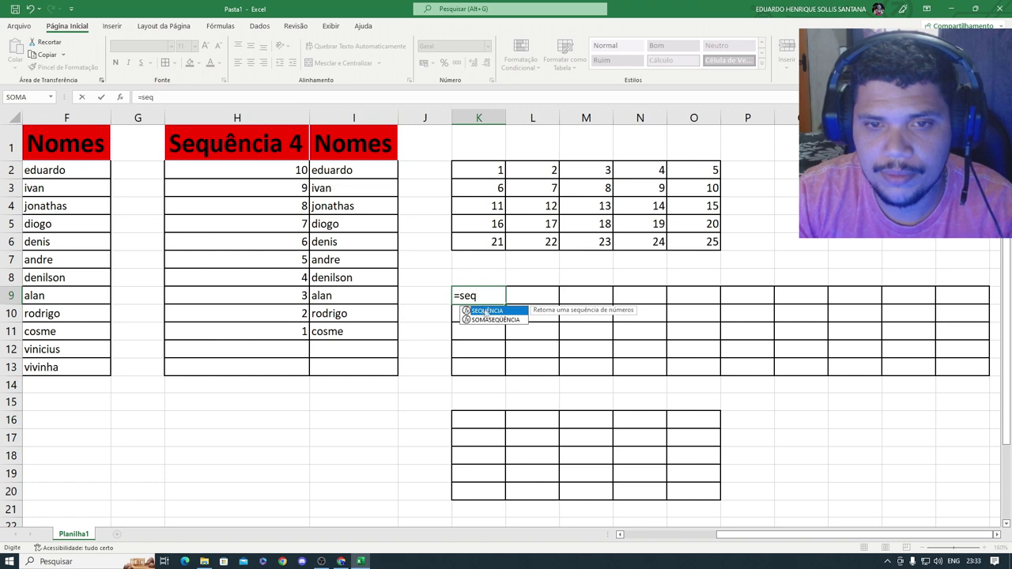
{"action": "double_click", "coordinate": [485, 311]}
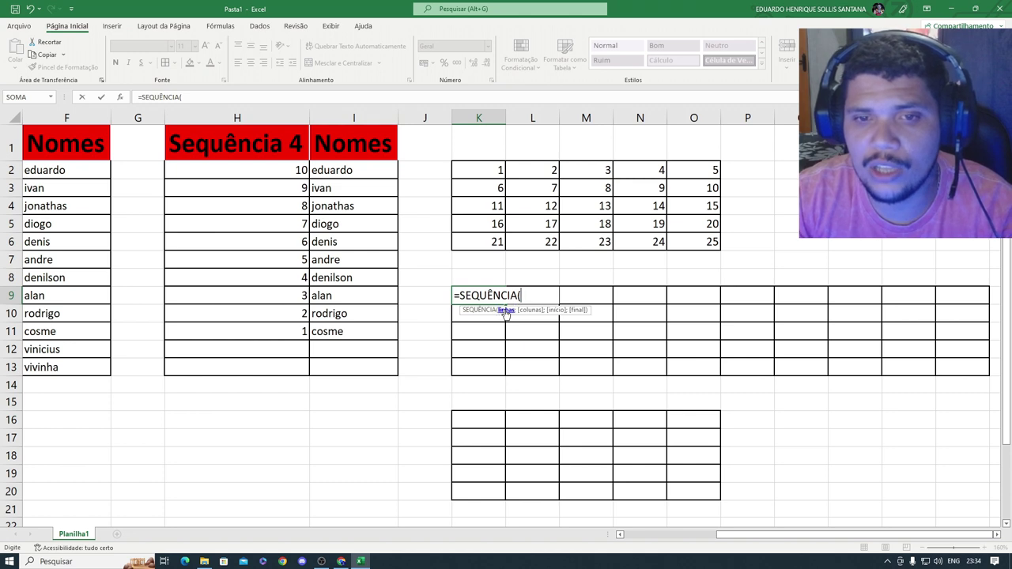
{"action": "type", "text": "10"}
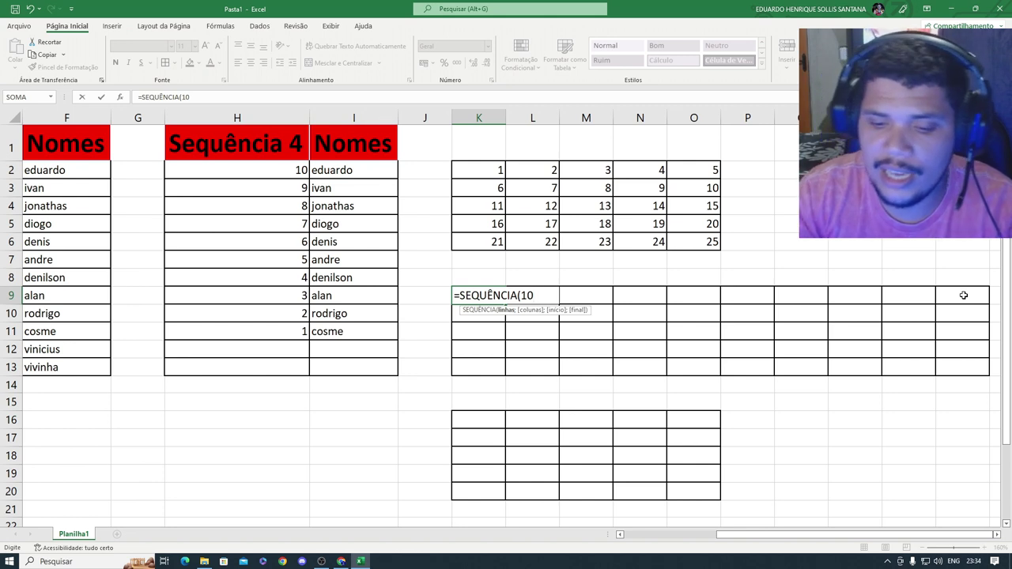
{"action": "type", "text": ";5"}
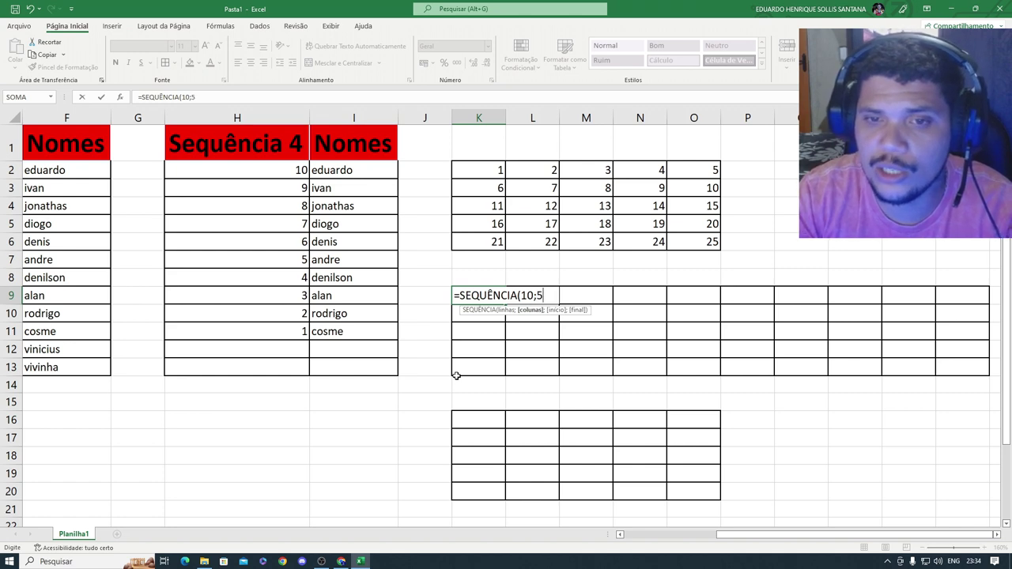
{"action": "type", "text": ")"}
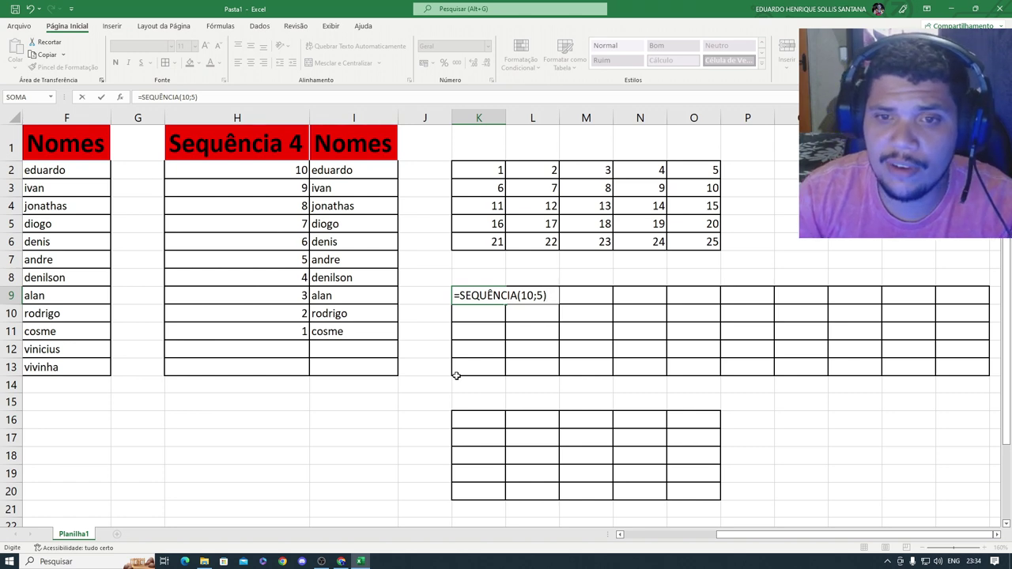
{"action": "key", "text": "Return"}
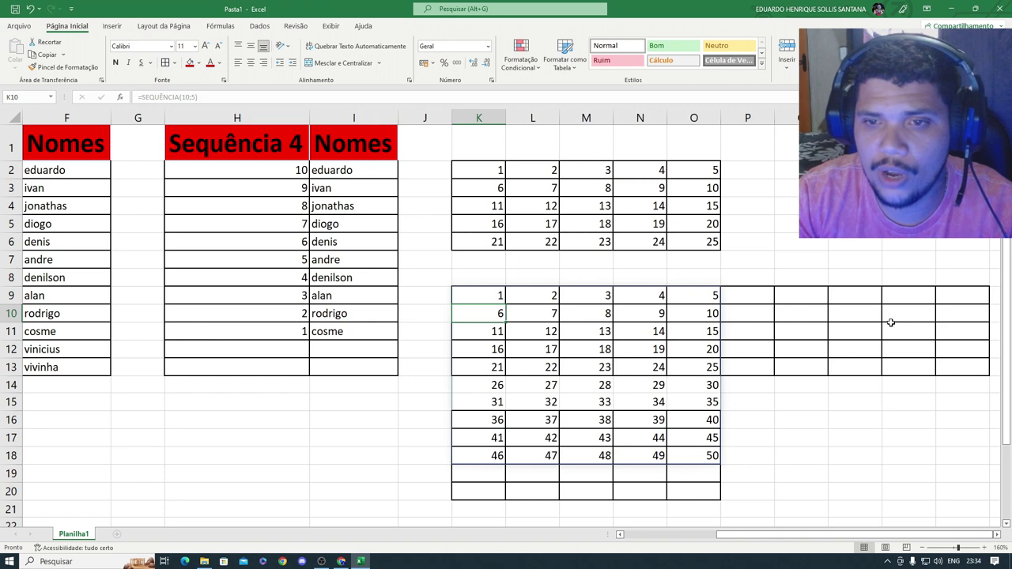
- Wrap K9's formula as =TRANSPOR(SEQUÊNCIA(10;5)) so 1–50 spans K9:T13 in five rows
{"action": "left_click", "coordinate": [490, 296]}
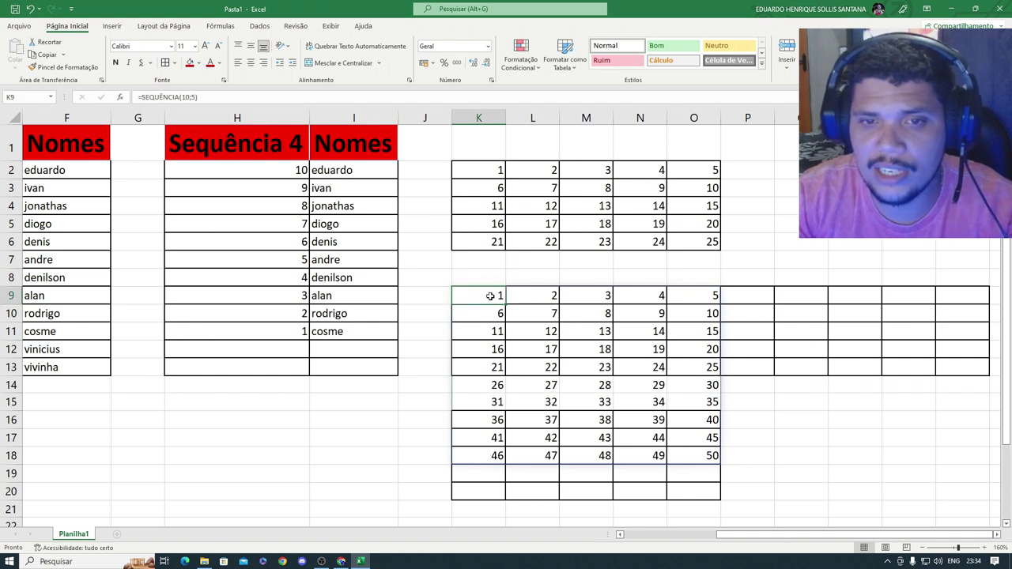
{"action": "double_click", "coordinate": [491, 296]}
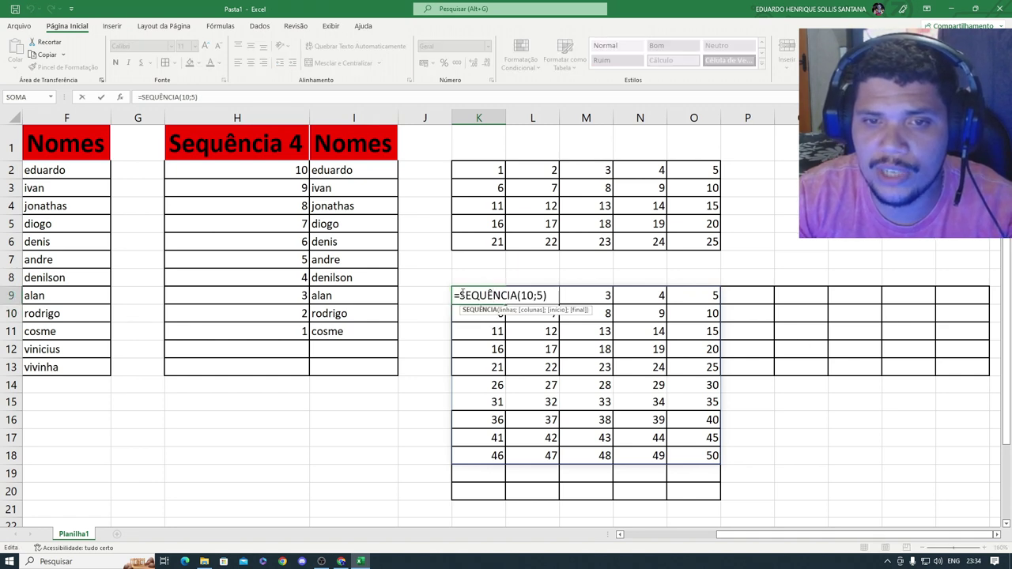
{"action": "left_click", "coordinate": [461, 295]}
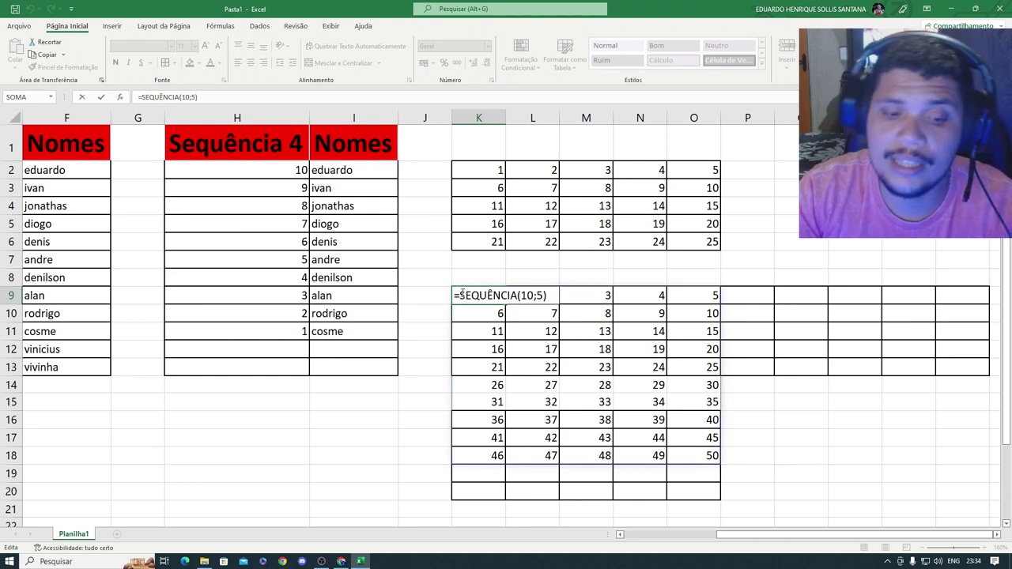
{"action": "type", "text": "tra"}
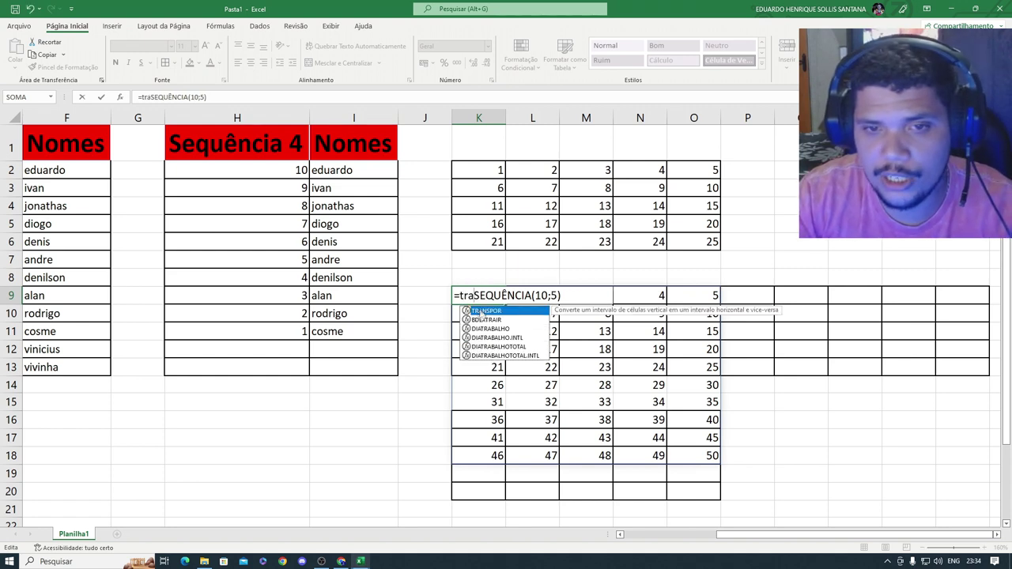
{"action": "double_click", "coordinate": [480, 312]}
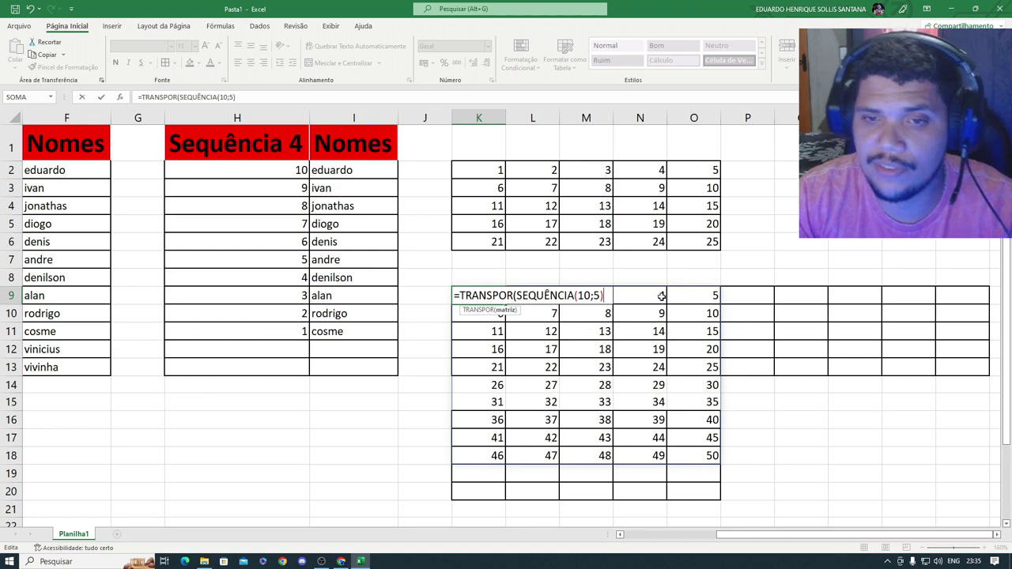
{"action": "type", "text": ")"}
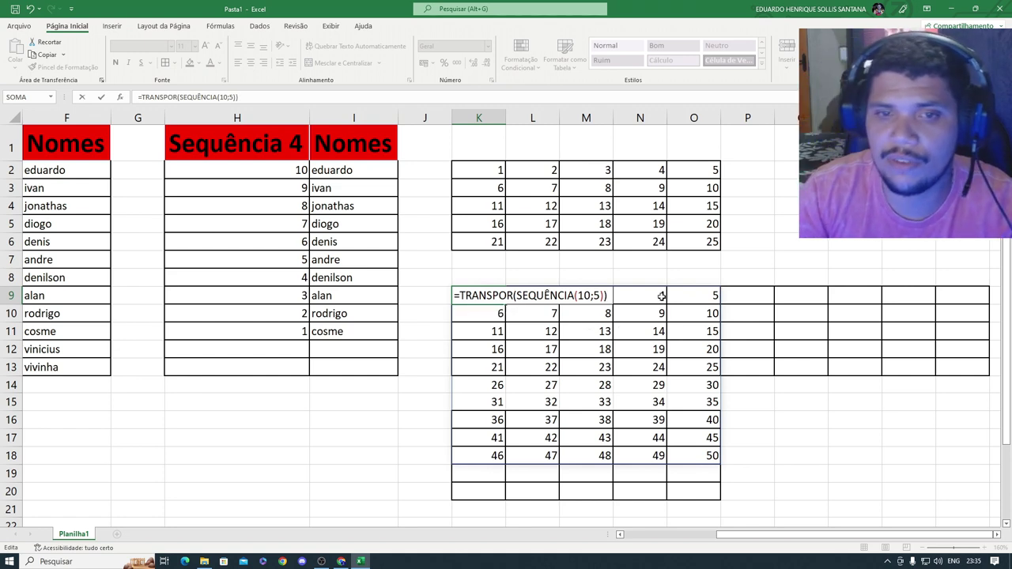
{"action": "key", "text": "Return"}
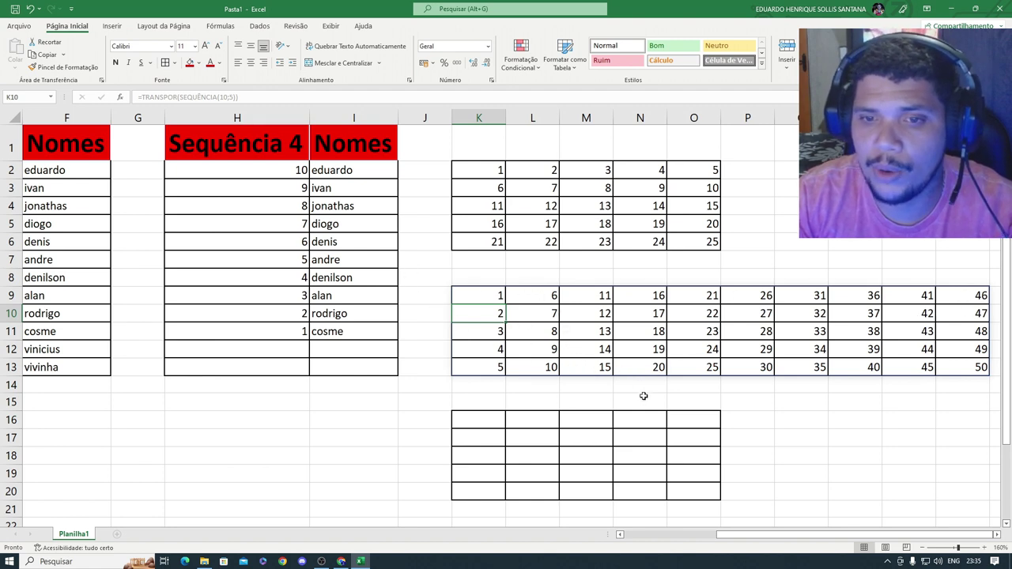
{"action": "scroll", "coordinate": [644, 395], "scroll_direction": "down", "scroll_amount": 1}
{"action": "scroll", "coordinate": [639, 411], "scroll_direction": "down", "scroll_amount": 1}
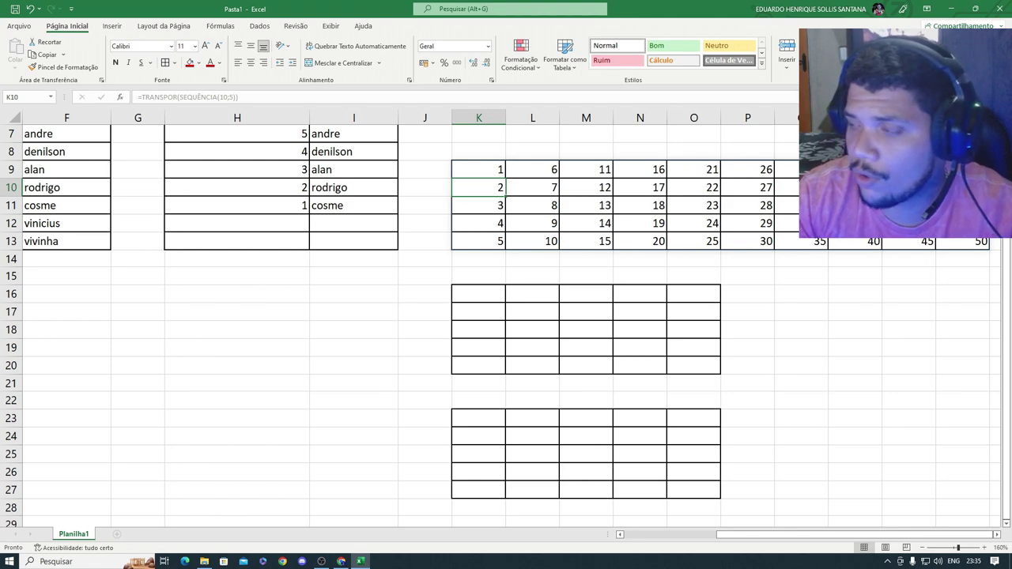
{"action": "left_click", "coordinate": [479, 294]}
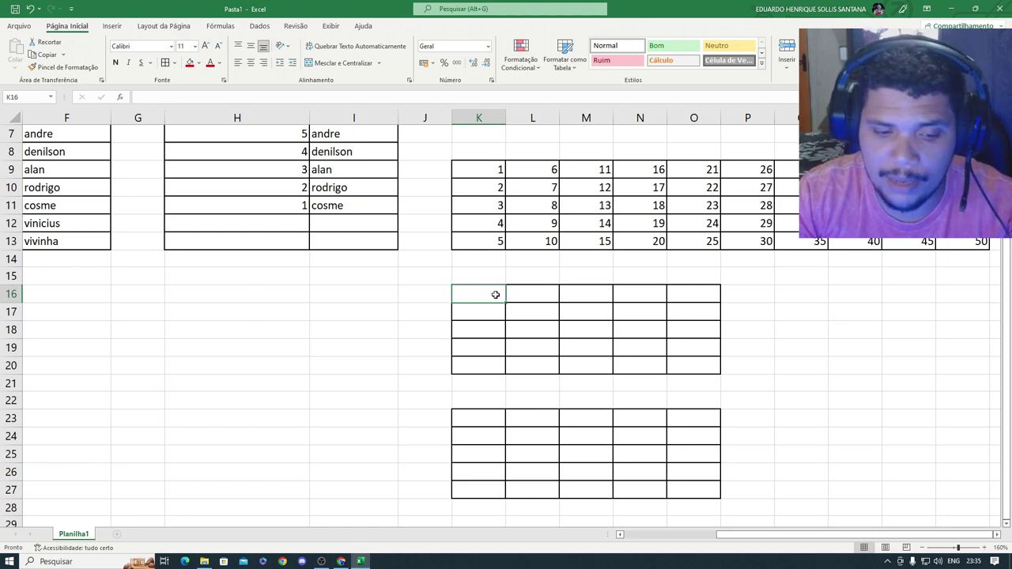
- Enter =SEQUÊNCIA(5;5;10;25) in K16 for a 5×5 grid starting at 10, stepping by 25
{"action": "type", "text": "="}
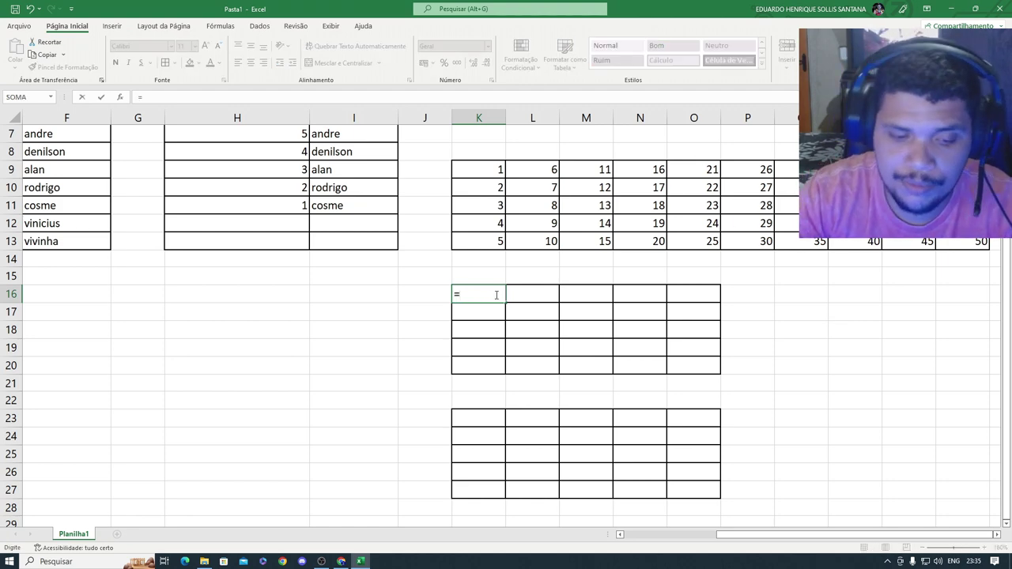
{"action": "type", "text": "seq"}
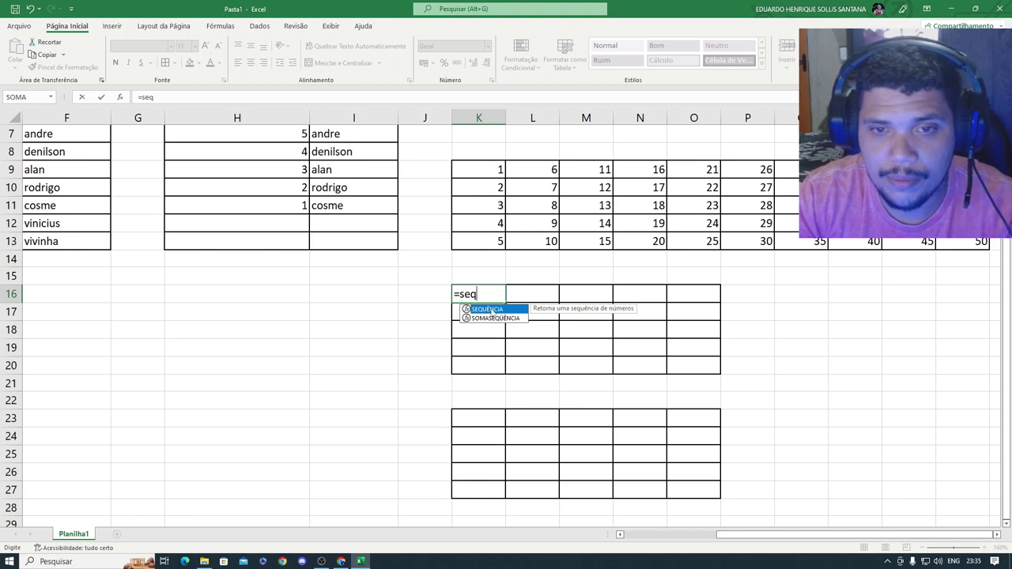
{"action": "key", "text": "Tab"}
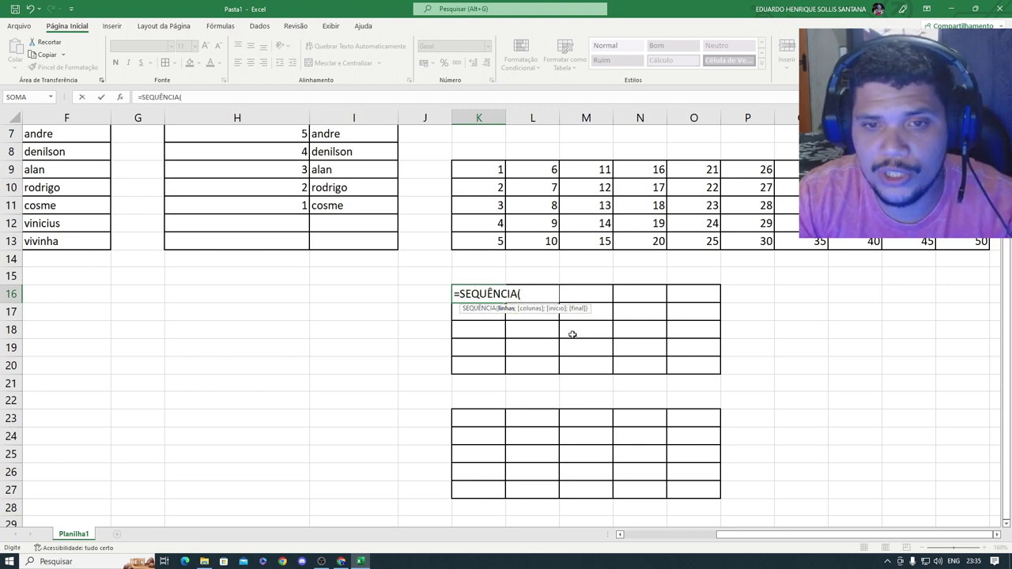
{"action": "type", "text": "5"}
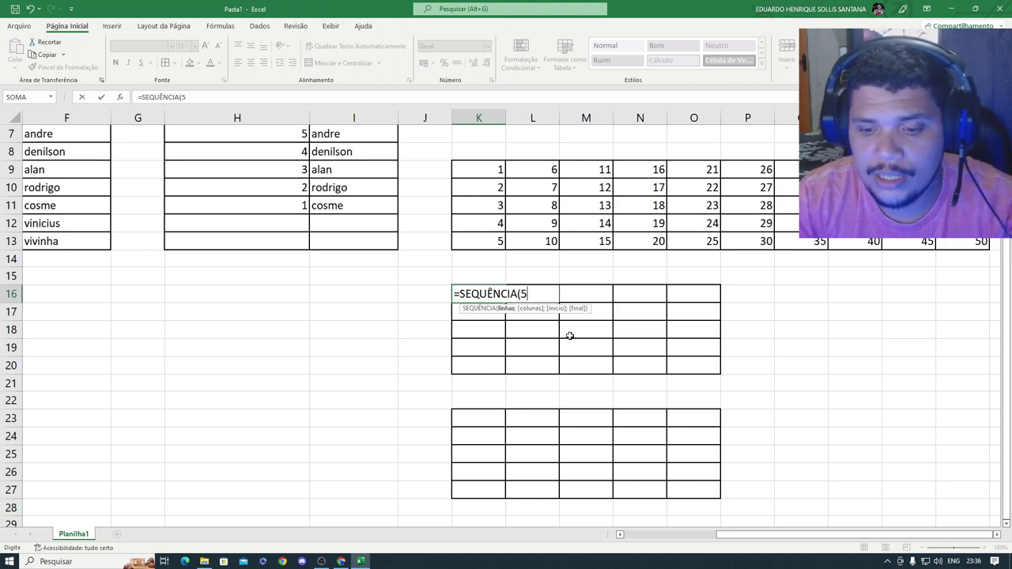
{"action": "type", "text": ";5"}
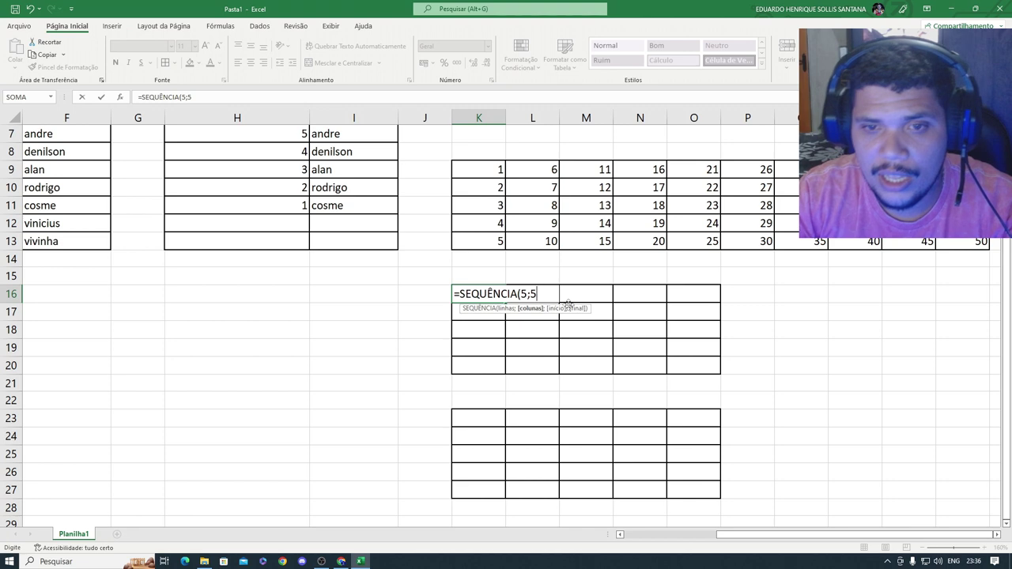
{"action": "type", "text": ";10"}
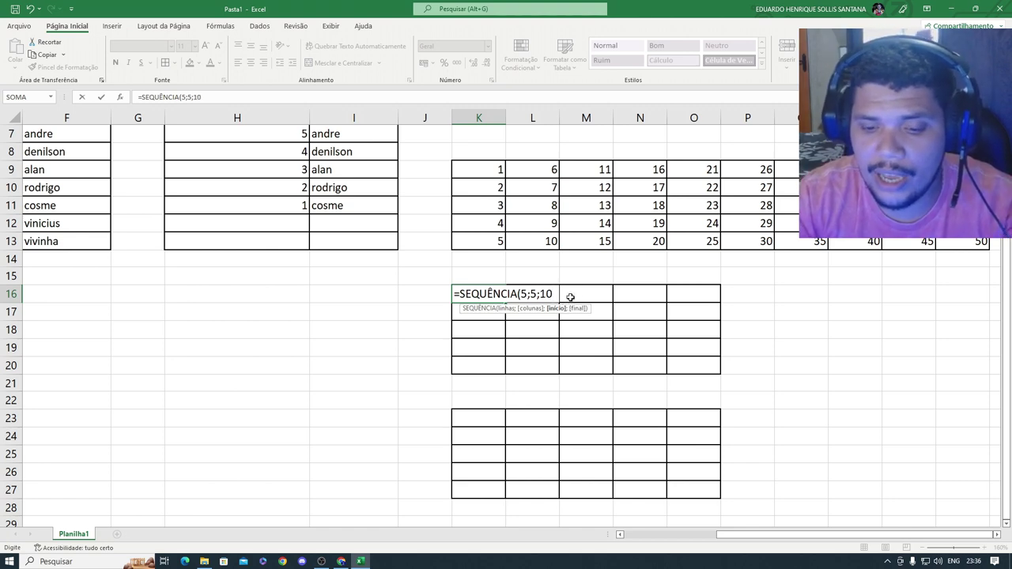
{"action": "type", "text": ";"}
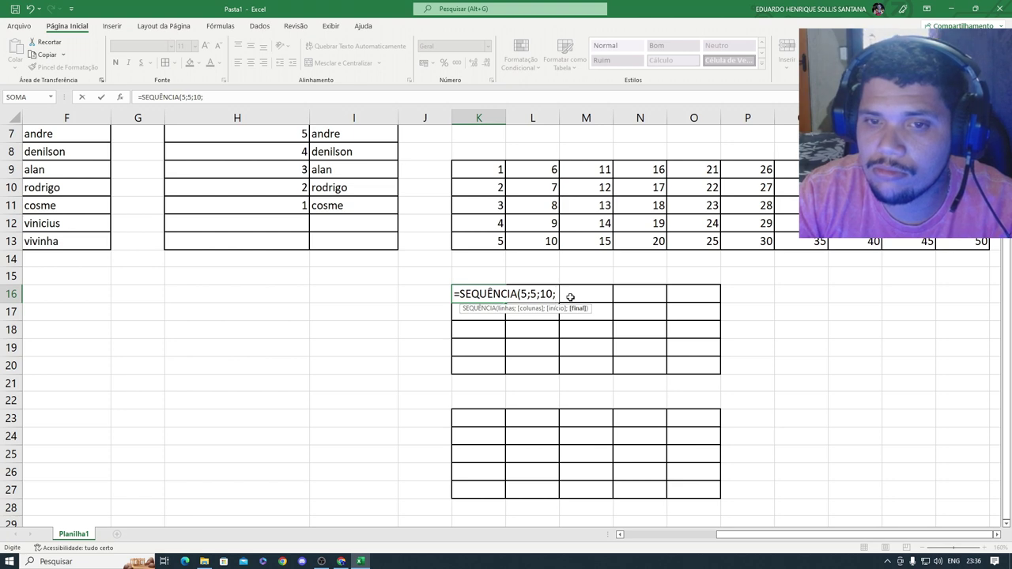
{"action": "type", "text": "250"}
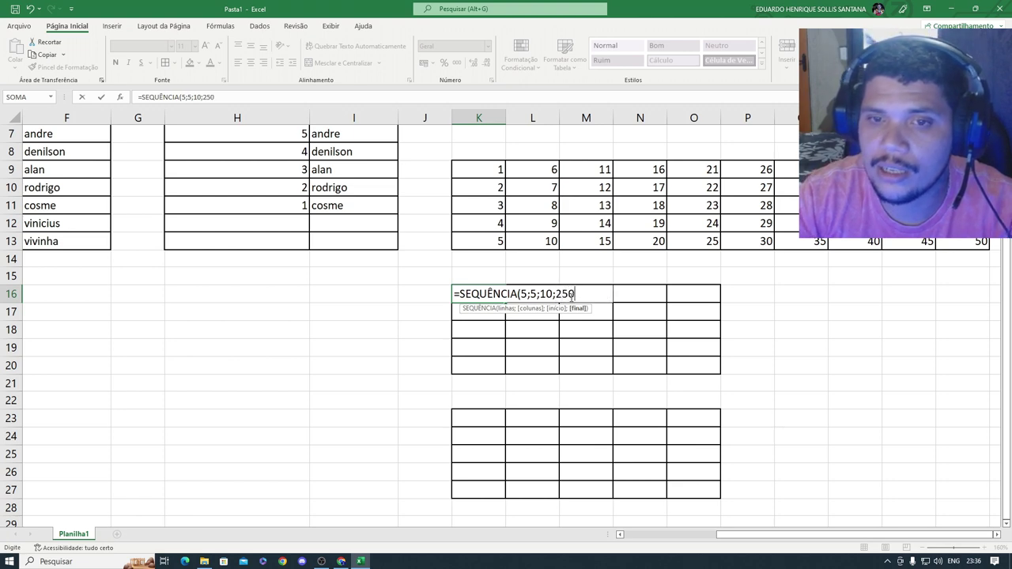
{"action": "key", "text": "BackSpace"}
{"action": "key", "text": "BackSpace"}
{"action": "key", "text": "BackSpace"}
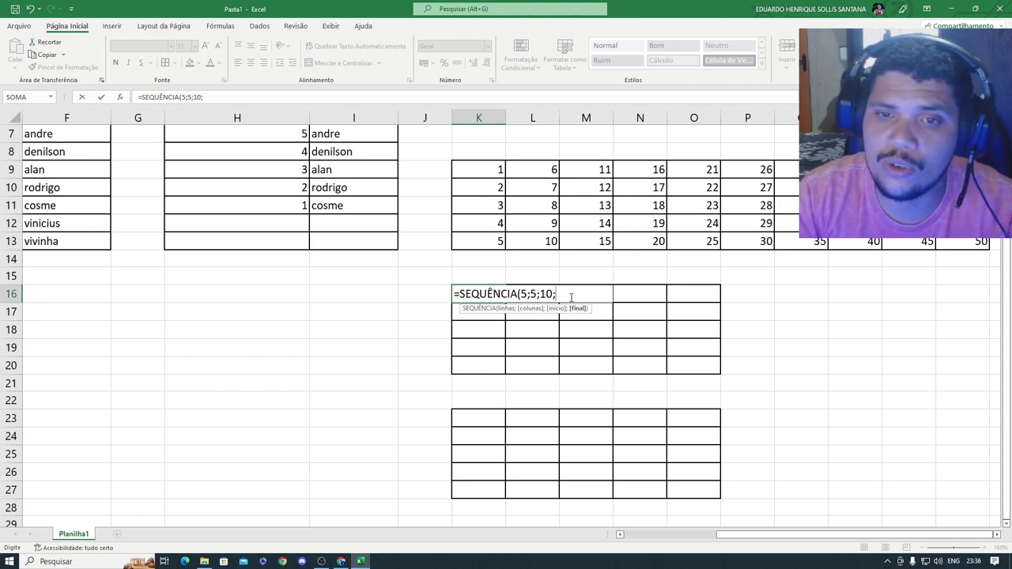
{"action": "type", "text": "25"}
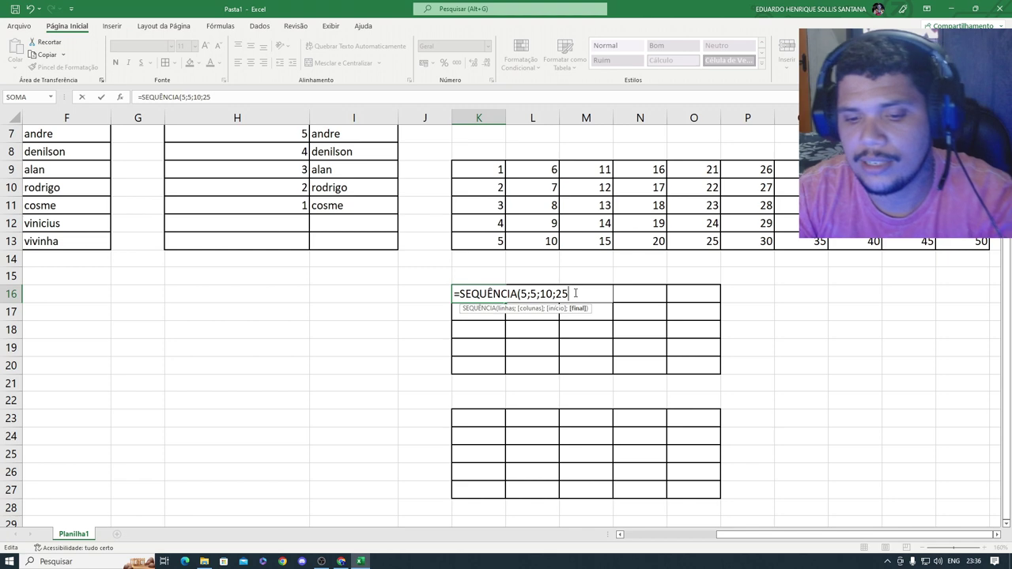
{"action": "type", "text": ")"}
{"action": "key", "text": "Return"}
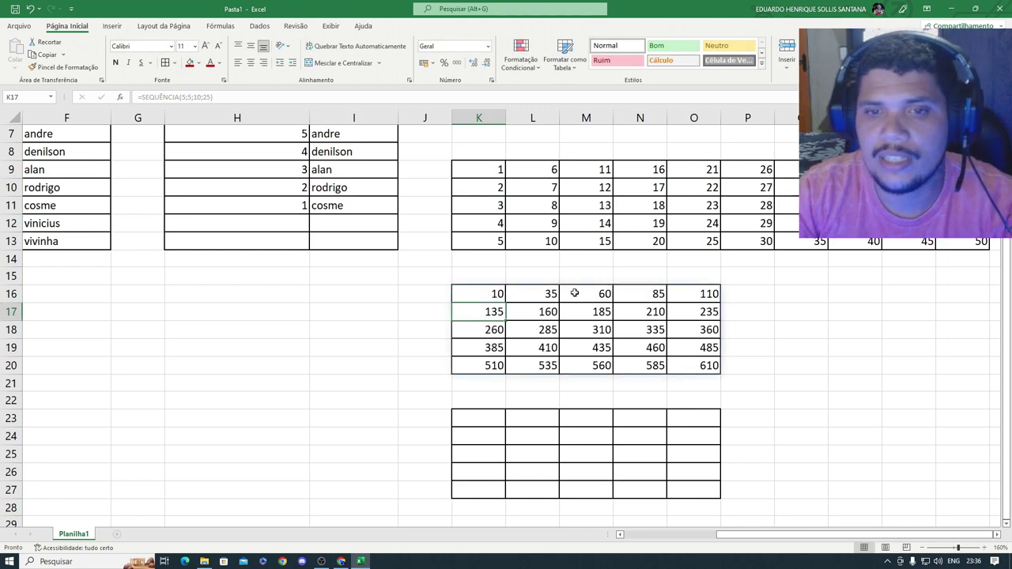
- Check the spilled values from K16 through 610 in O20, then reopen K16's formula
{"action": "left_click", "coordinate": [490, 295]}
{"action": "left_click", "coordinate": [524, 292]}
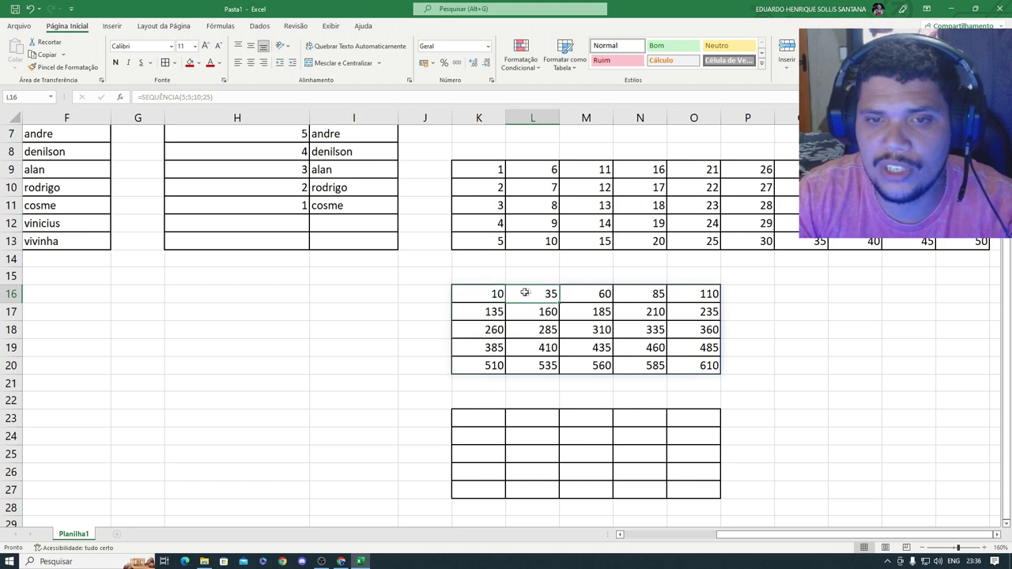
{"action": "left_click", "coordinate": [586, 293]}
{"action": "left_click", "coordinate": [711, 365]}
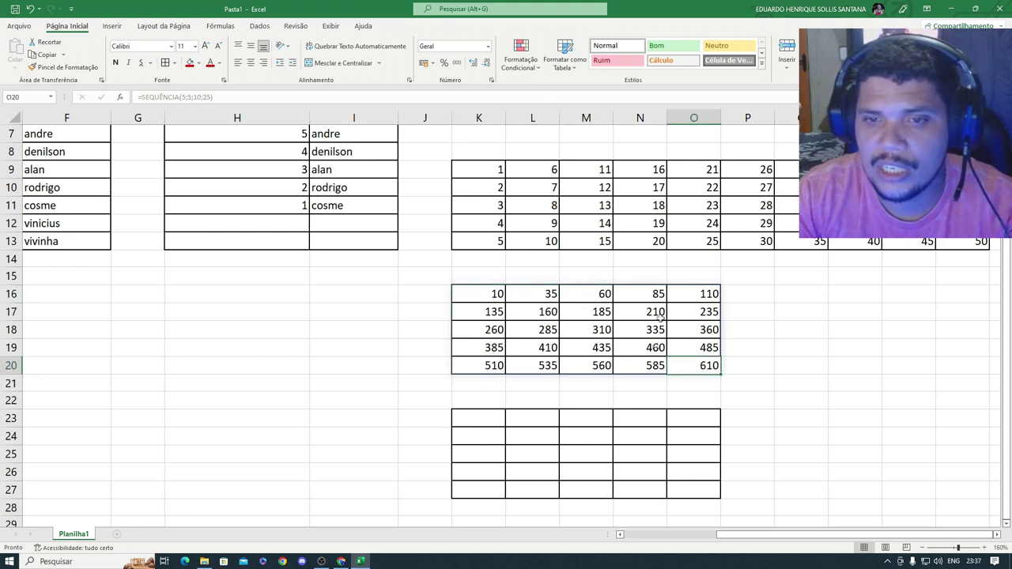
{"action": "double_click", "coordinate": [490, 294]}
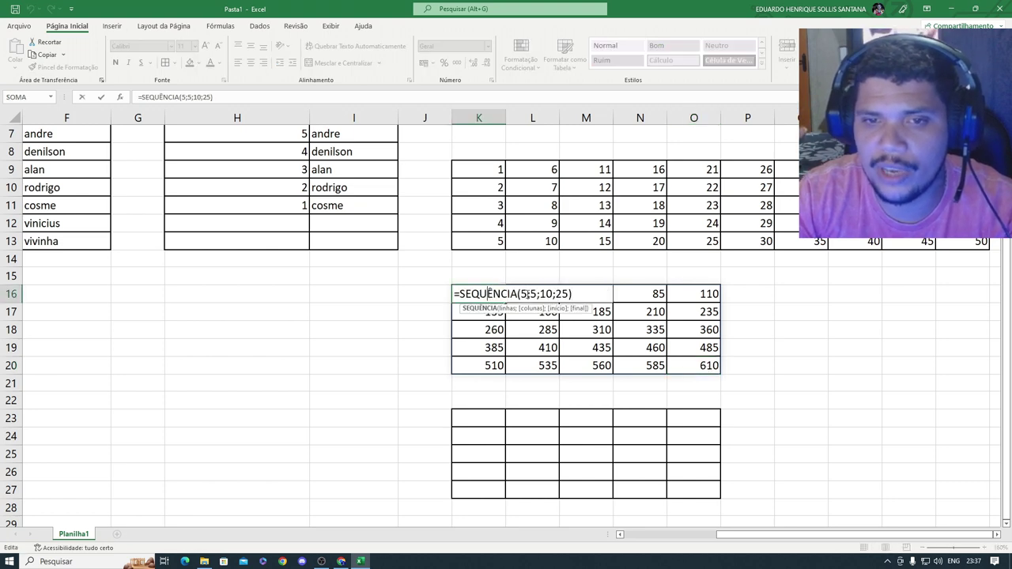
- Change K16's step argument from 25 to 10, giving =SEQUÊNCIA(5;5;10;10)
{"action": "left_click", "coordinate": [525, 294]}
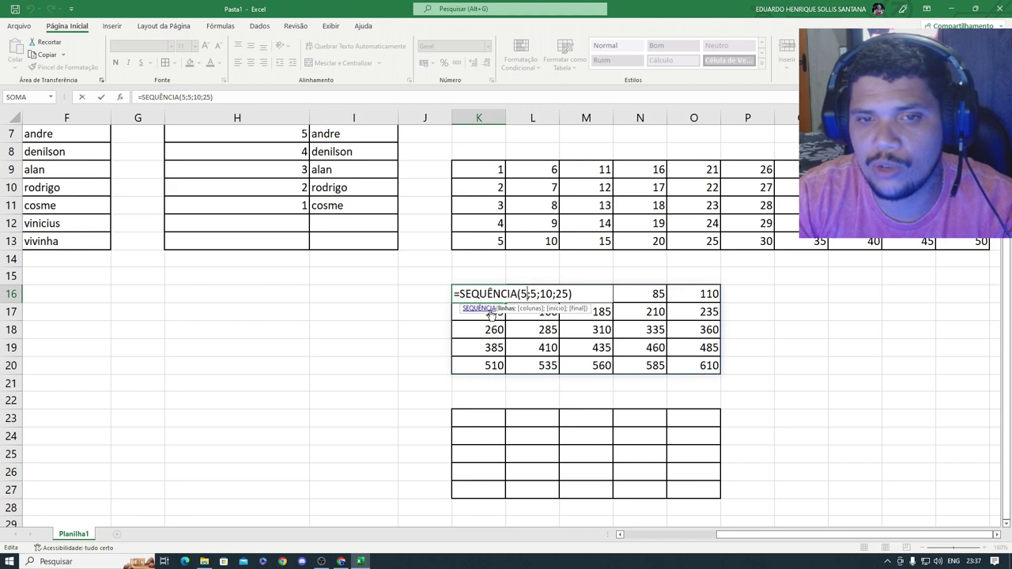
{"action": "key", "text": "Right"}
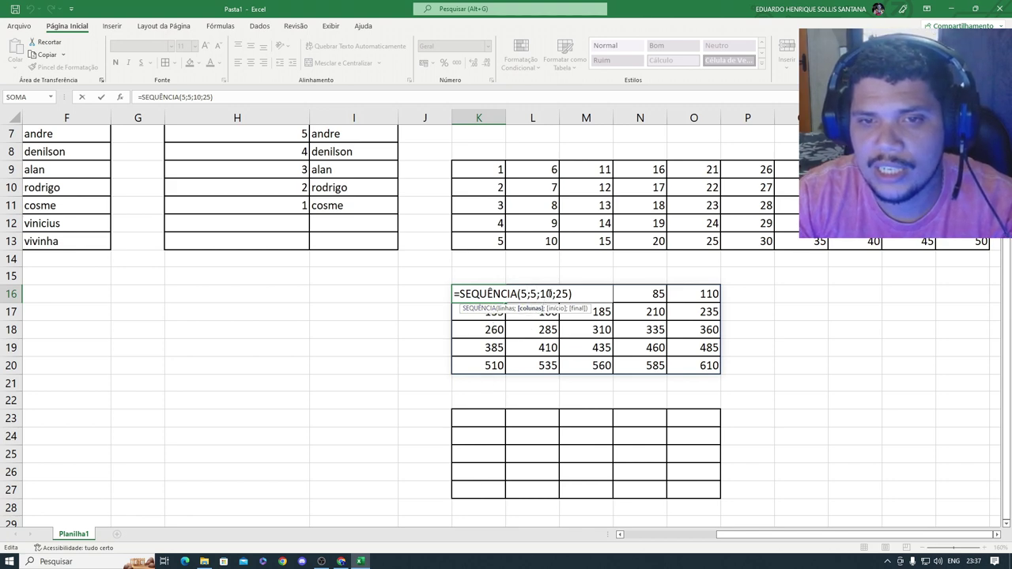
{"action": "left_click", "coordinate": [570, 294]}
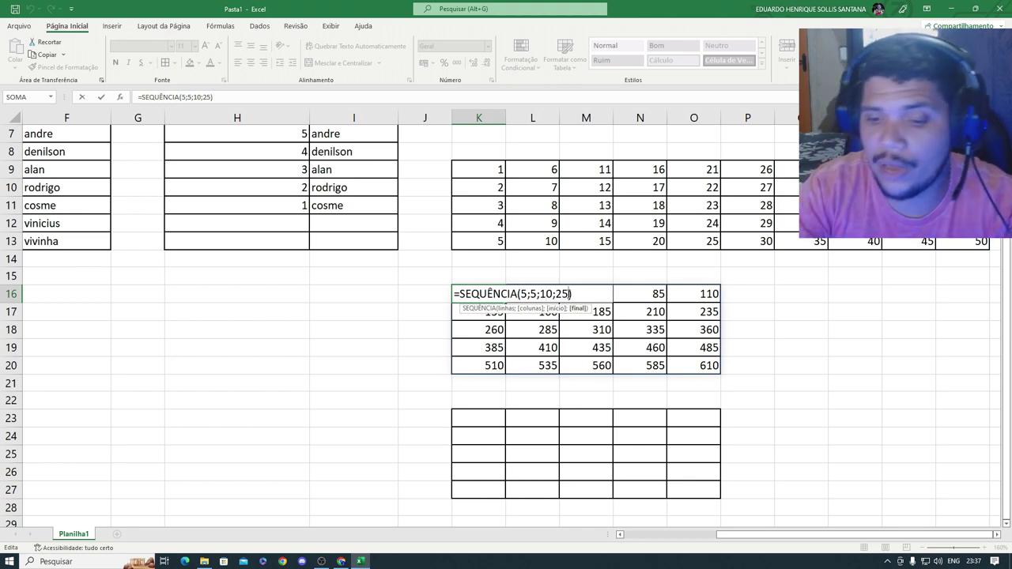
{"action": "key", "text": "BackSpace"}
{"action": "key", "text": "BackSpace"}
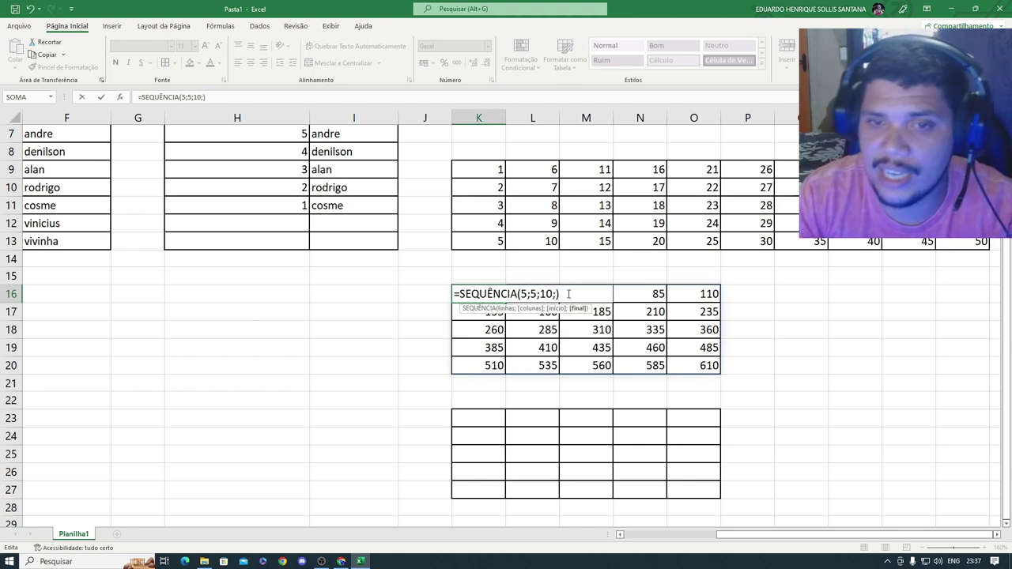
{"action": "type", "text": "10"}
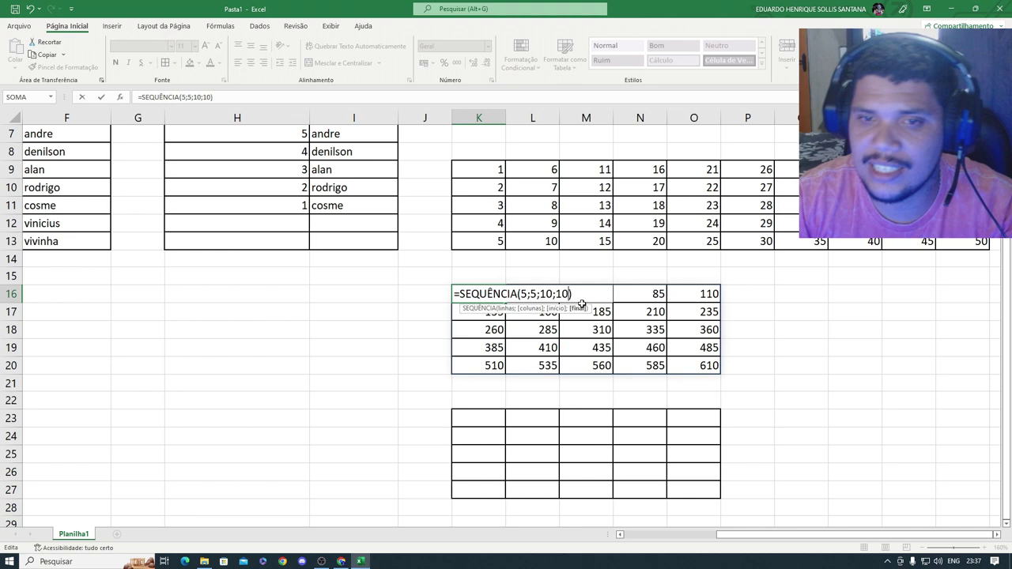
{"action": "key", "text": "Return"}
{"action": "left_click", "coordinate": [496, 288]}
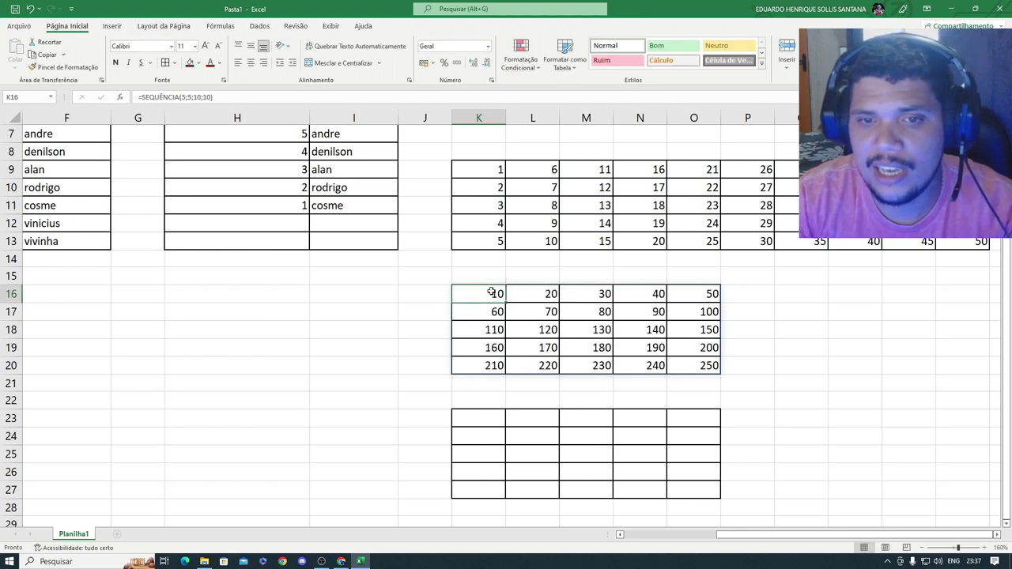
- Confirm O20 ends at 250 and review K16's formula, then cancel editing and go to K23
{"action": "left_click", "coordinate": [712, 366]}
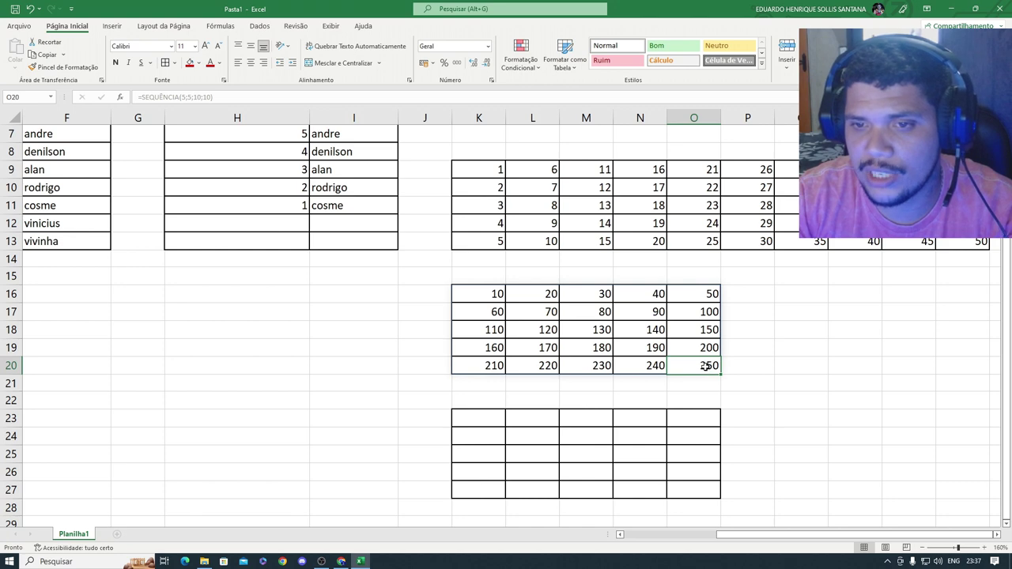
{"action": "double_click", "coordinate": [491, 292]}
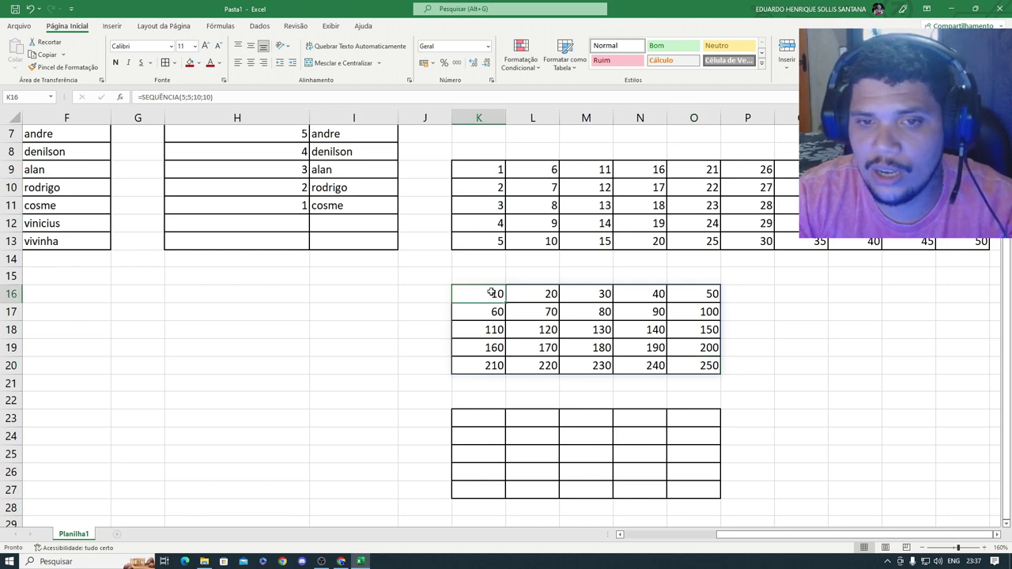
{"action": "left_click", "coordinate": [562, 293]}
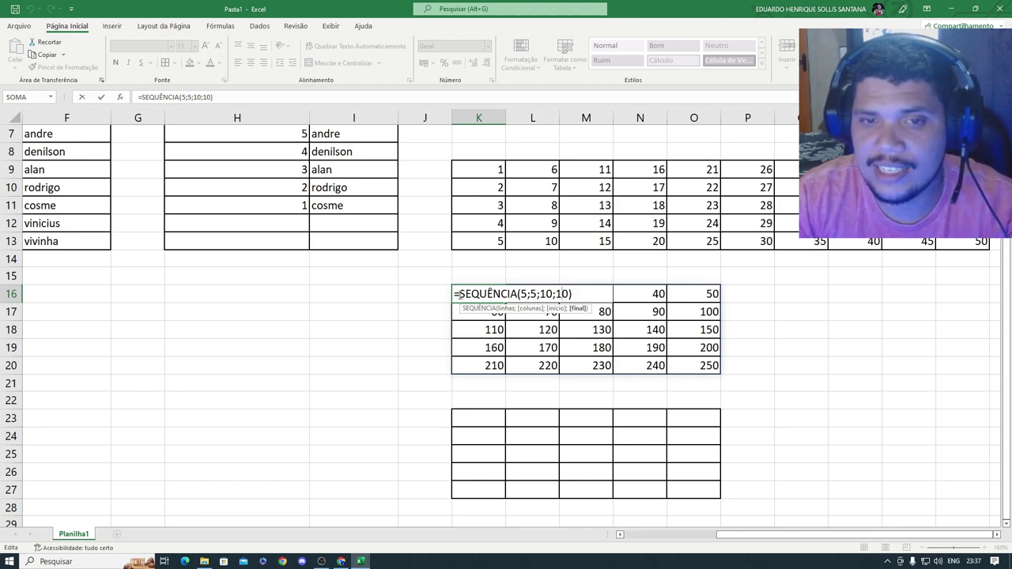
{"action": "left_click_drag", "start_coordinate": [455, 294], "coordinate": [573, 294]}
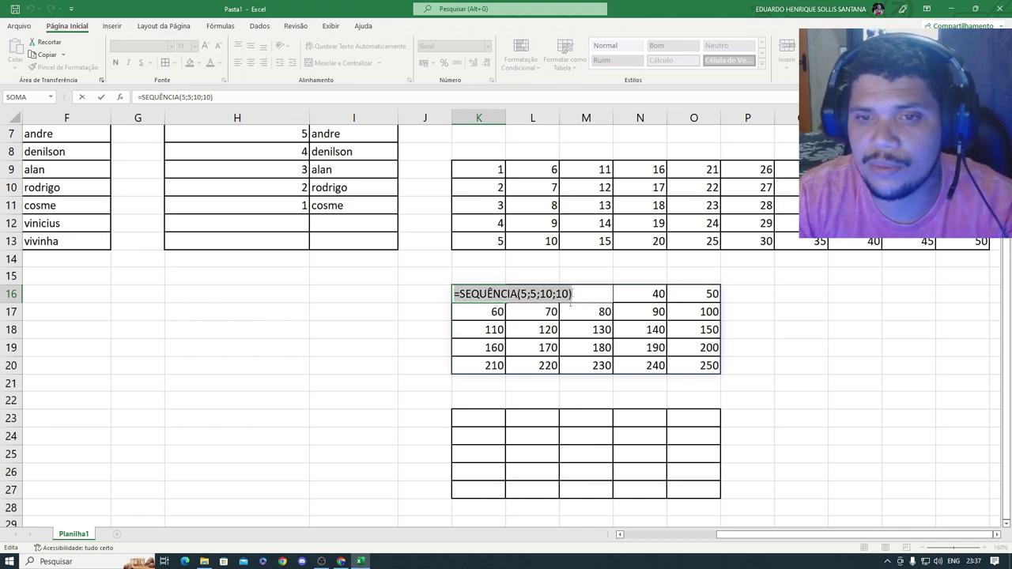
{"action": "left_click", "coordinate": [624, 375]}
{"action": "key", "text": "Escape"}
{"action": "scroll", "coordinate": [624, 375], "scroll_direction": "down", "scroll_amount": 2}
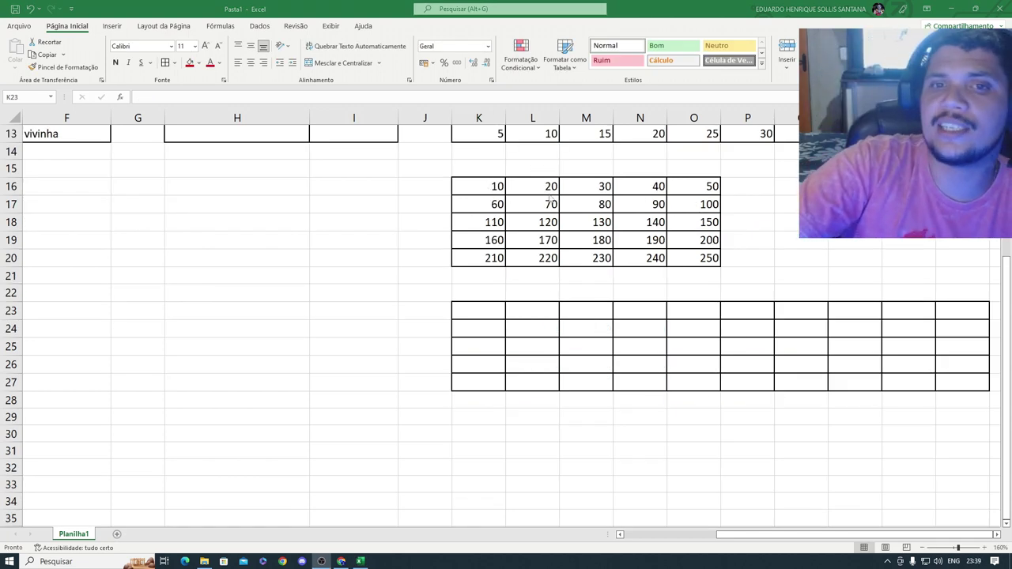
{"action": "left_click", "coordinate": [502, 190]}
{"action": "left_click", "coordinate": [542, 189]}
{"action": "left_click", "coordinate": [580, 190]}
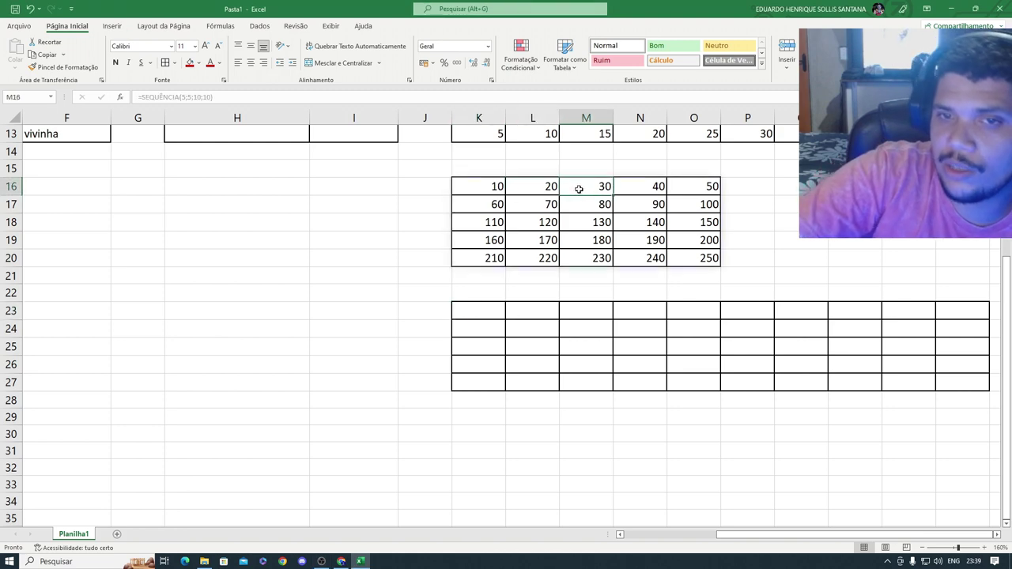
{"action": "left_click", "coordinate": [642, 188]}
{"action": "left_click", "coordinate": [683, 188]}
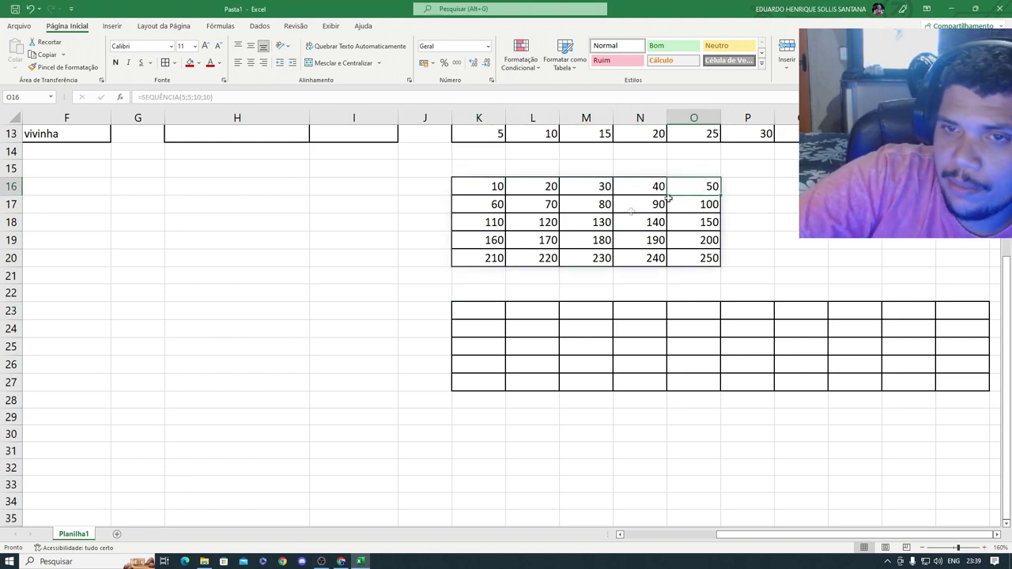
{"action": "left_click", "coordinate": [488, 206]}
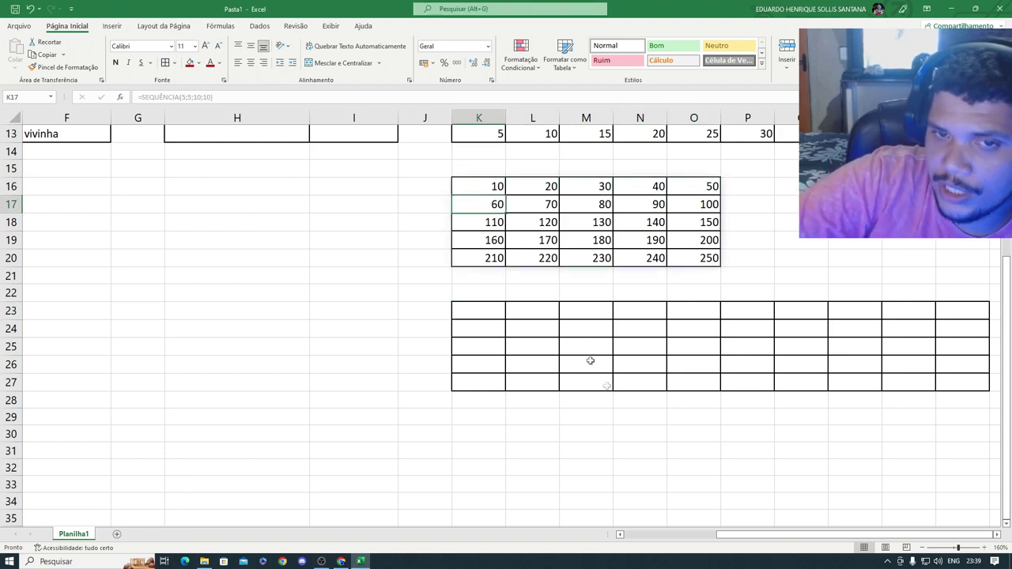
{"action": "left_click", "coordinate": [478, 311]}
{"action": "left_click", "coordinate": [476, 328]}
{"action": "left_click", "coordinate": [479, 346]}
{"action": "left_click", "coordinate": [476, 366]}
{"action": "left_click", "coordinate": [478, 378]}
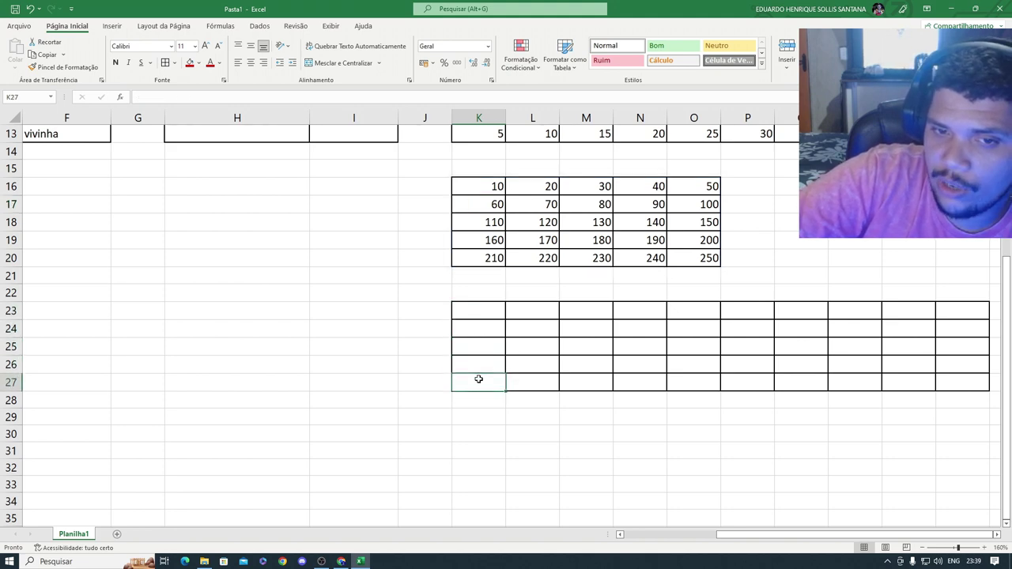
{"action": "left_click", "coordinate": [522, 311]}
{"action": "left_click", "coordinate": [527, 330]}
{"action": "left_click", "coordinate": [526, 345]}
{"action": "left_click", "coordinate": [524, 364]}
{"action": "left_click", "coordinate": [526, 382]}
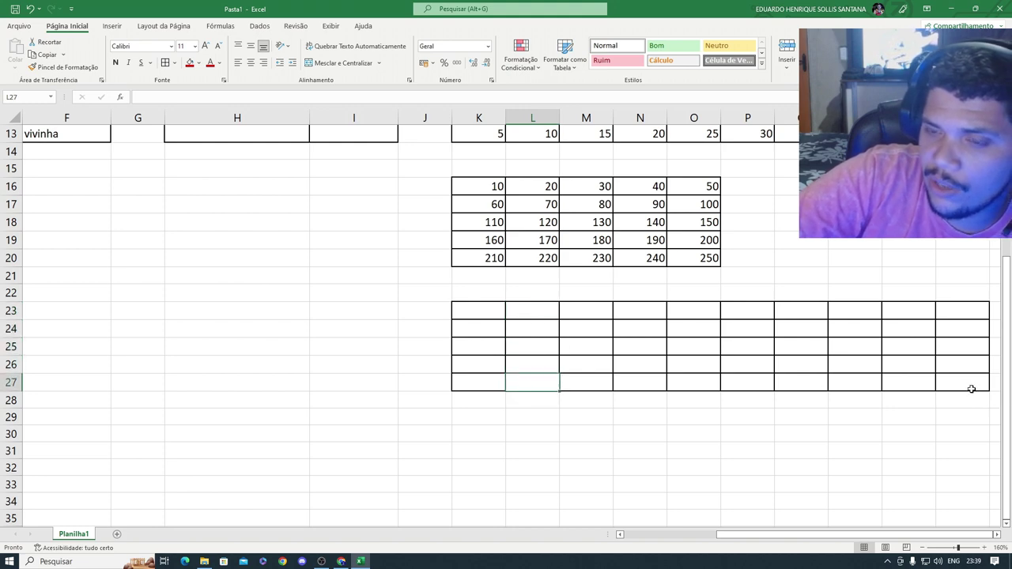
{"action": "left_click", "coordinate": [490, 309]}
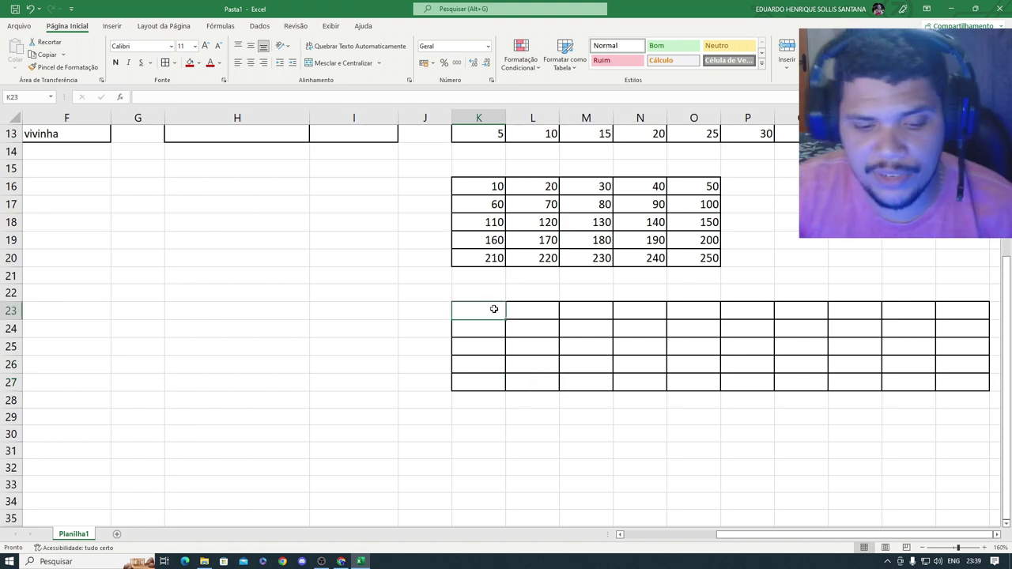
{"action": "type", "text": "=seq"}
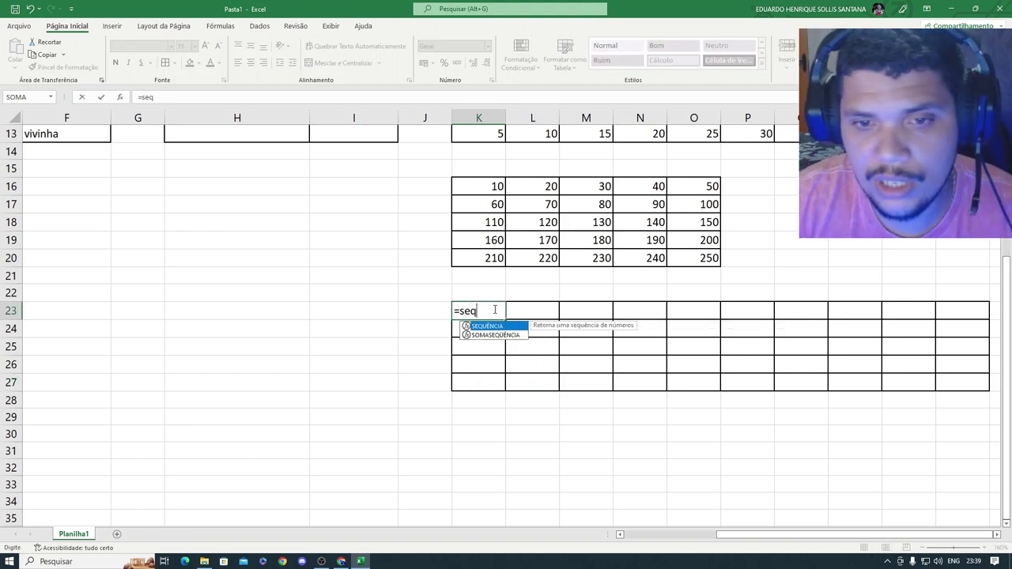
- Enter =SEQUÊNCIA(10;5;10;10) in K23 for ten rows of five from 10 to 500
{"action": "double_click", "coordinate": [505, 326]}
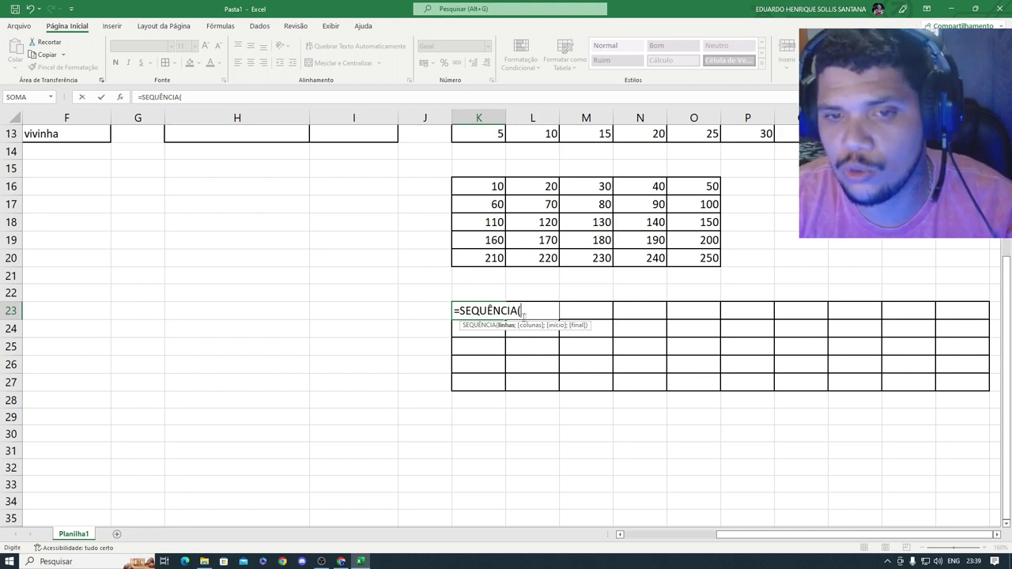
{"action": "type", "text": "10"}
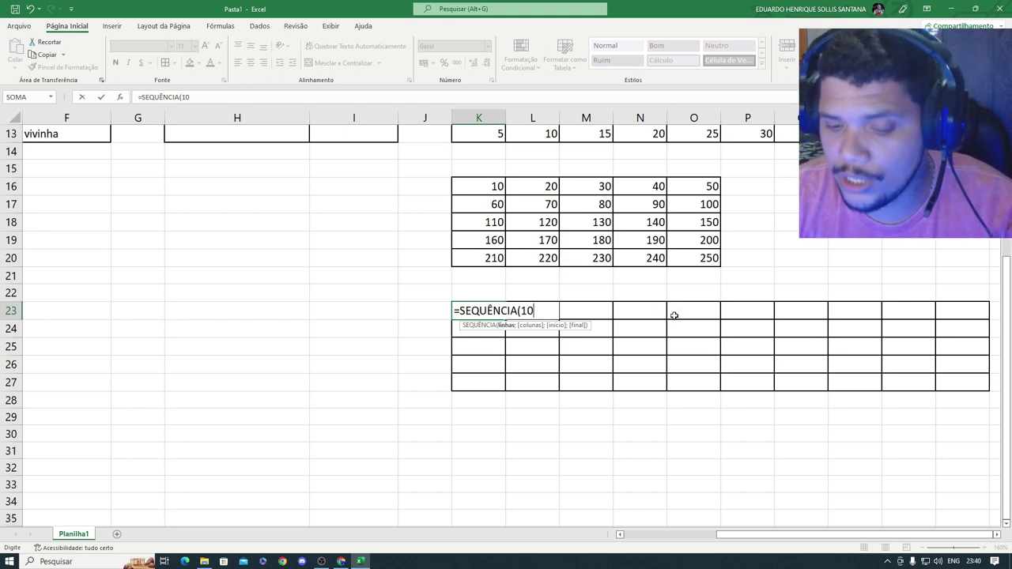
{"action": "type", "text": ";"}
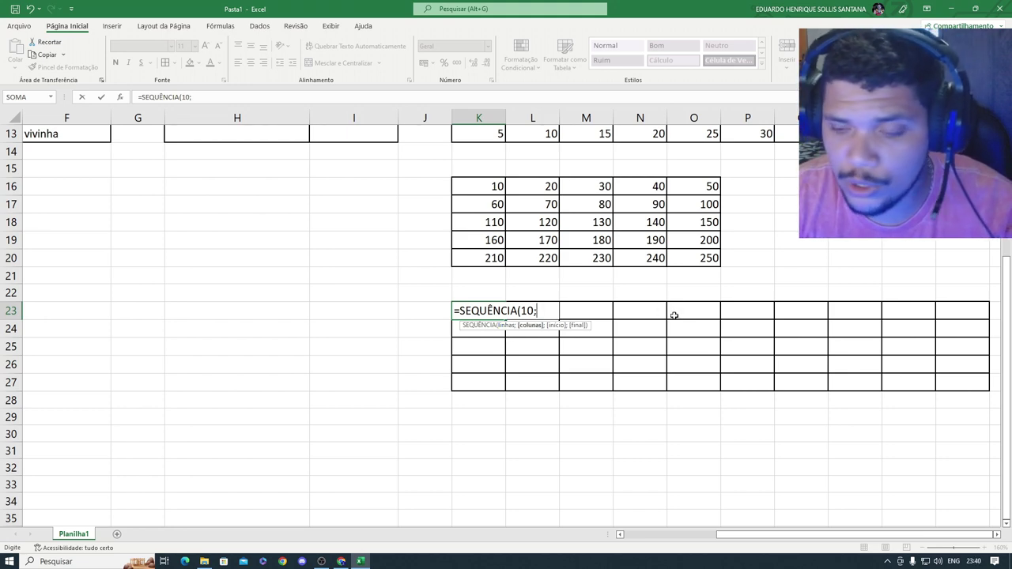
{"action": "type", "text": "5"}
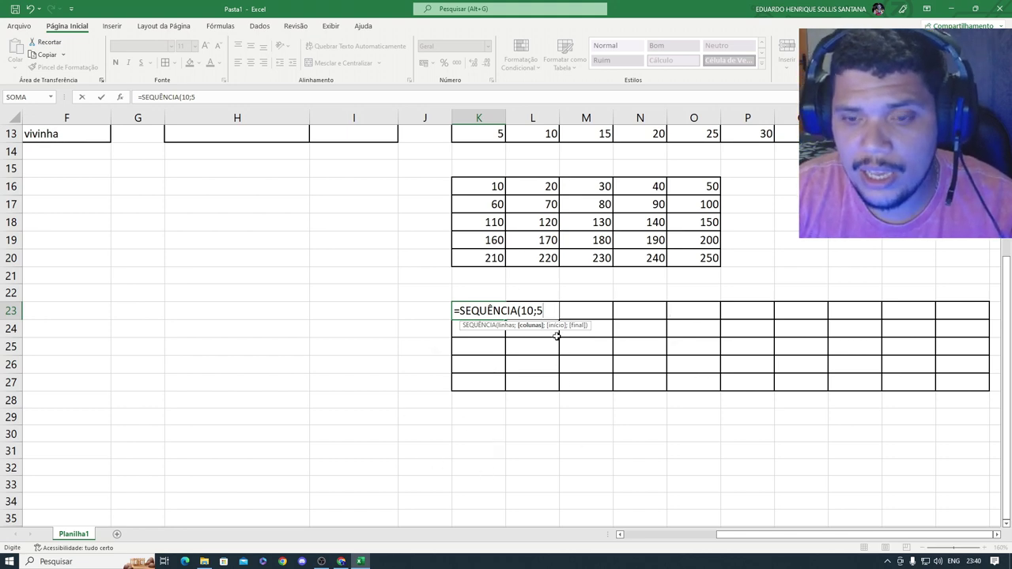
{"action": "type", "text": ";"}
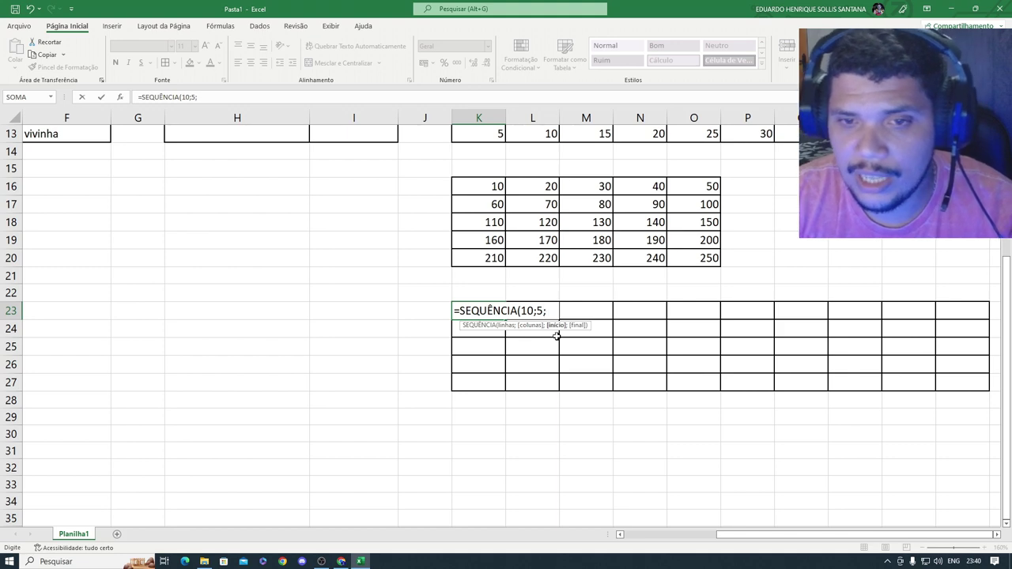
{"action": "type", "text": "10"}
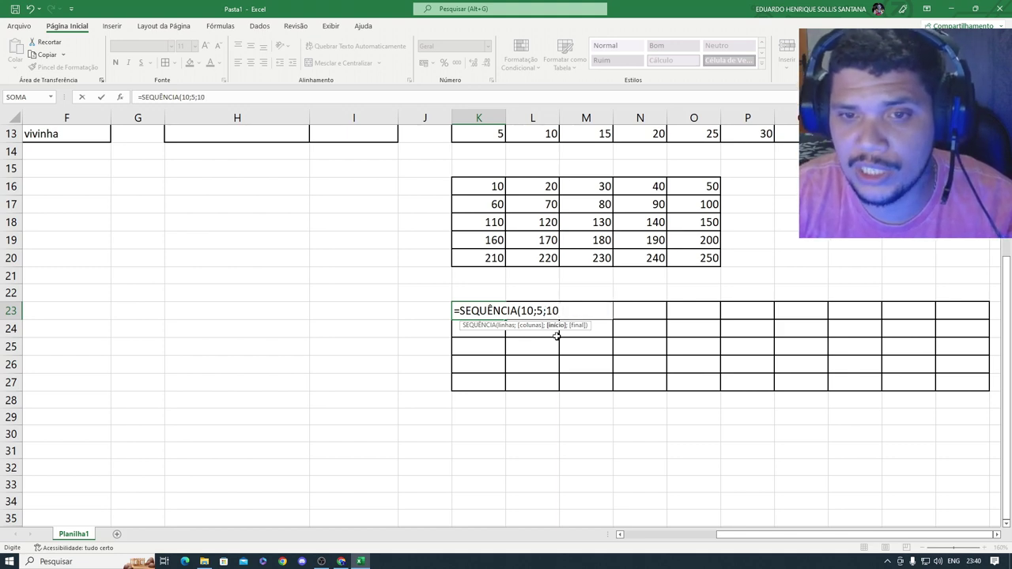
{"action": "type", "text": ";"}
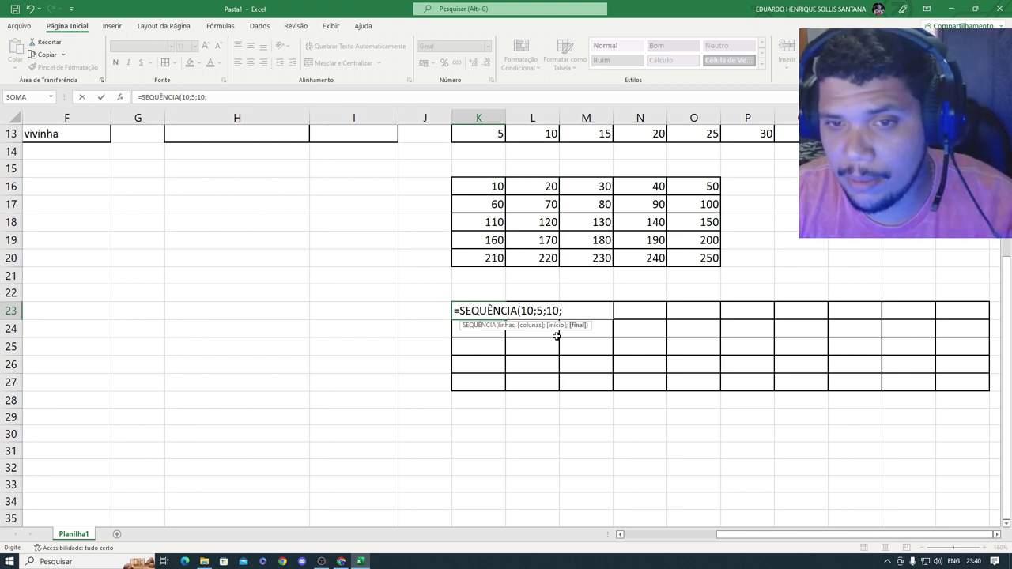
{"action": "type", "text": "10"}
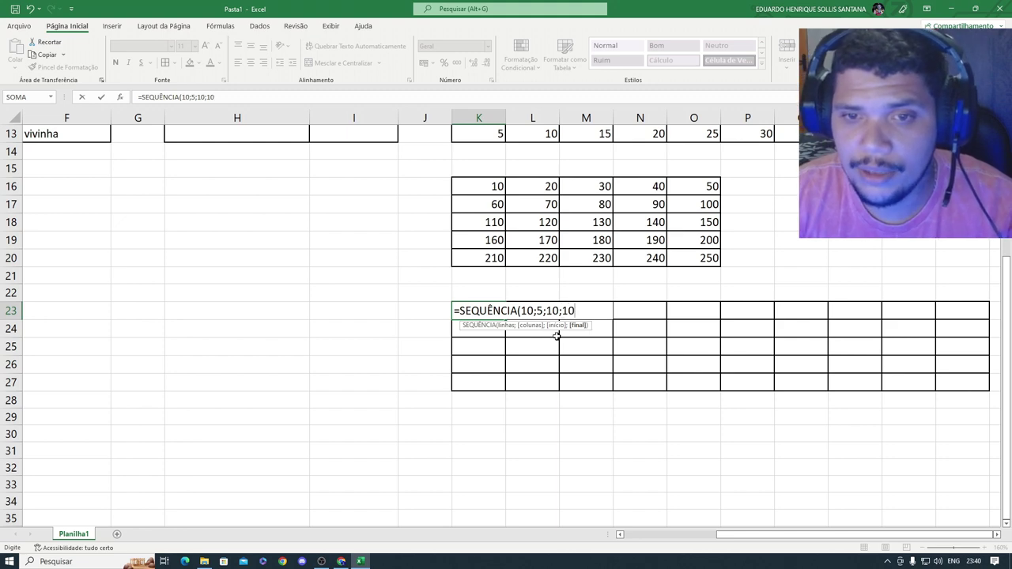
{"action": "type", "text": ")"}
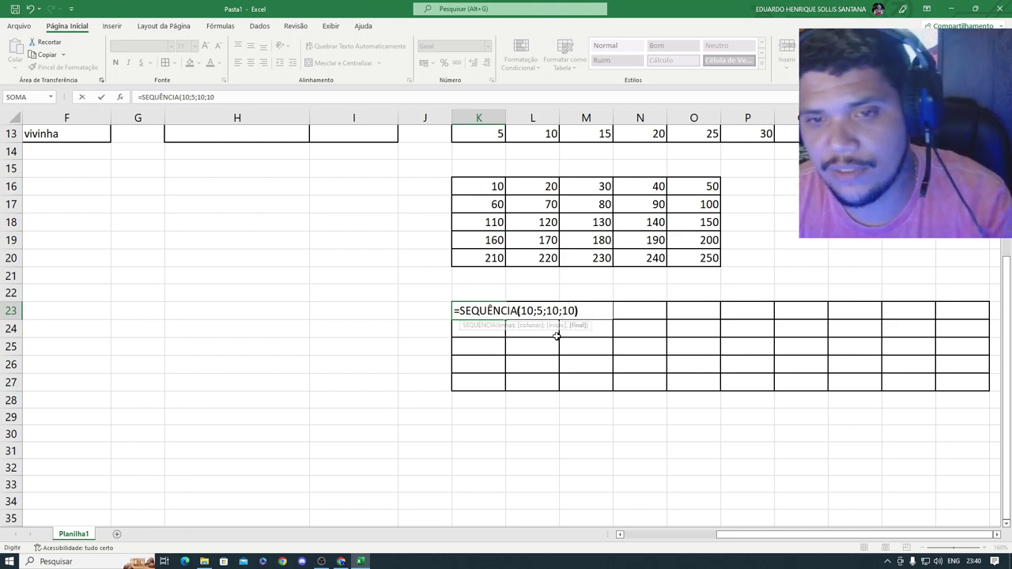
{"action": "key", "text": "Return"}
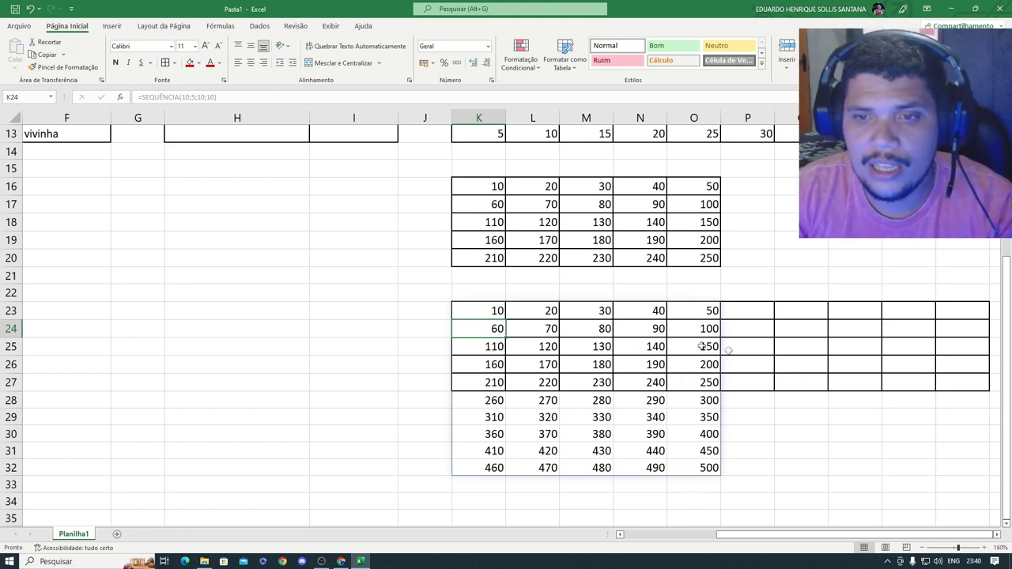
- Wrap K23's formula as =TRANSPOR(SEQUÊNCIA(10;5;10;10)) so 10–500 fills K23:T27
{"action": "double_click", "coordinate": [480, 311]}
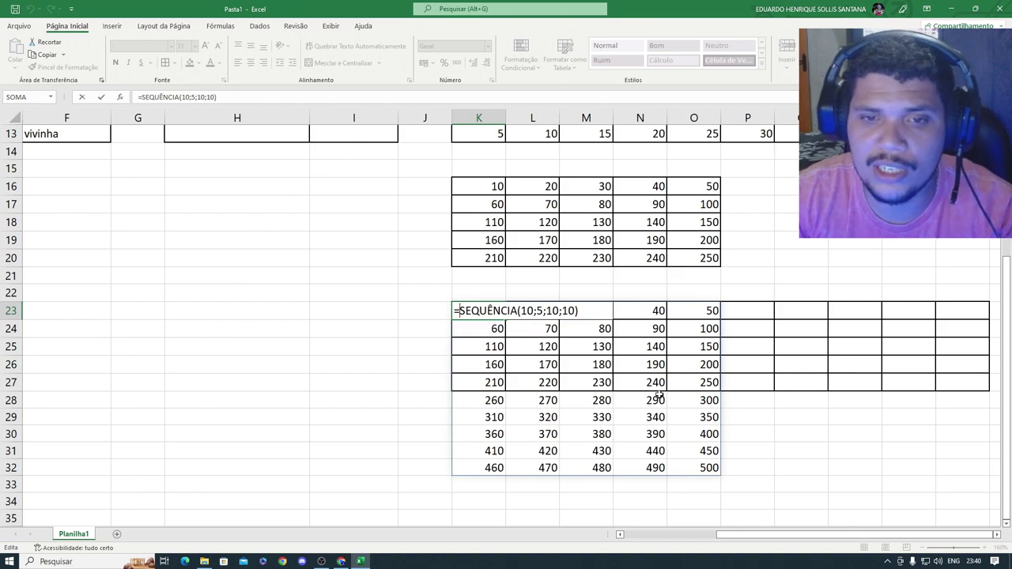
{"action": "scroll", "coordinate": [739, 409], "scroll_direction": "up", "scroll_amount": 1}
{"action": "scroll", "coordinate": [739, 408], "scroll_direction": "up", "scroll_amount": 1}
{"action": "scroll", "coordinate": [751, 409], "scroll_direction": "up", "scroll_amount": 2}
{"action": "scroll", "coordinate": [553, 330], "scroll_direction": "down", "scroll_amount": 5}
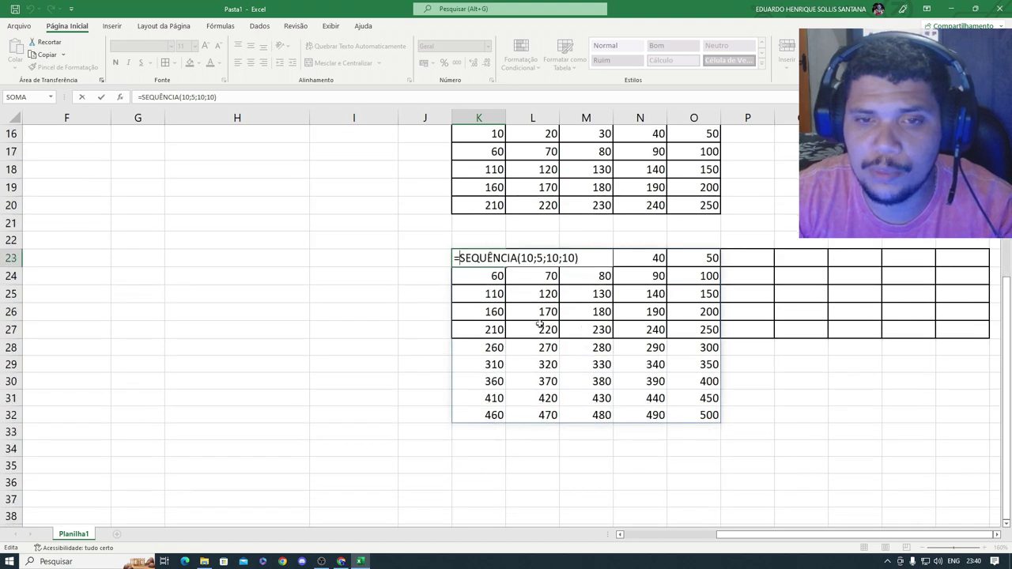
{"action": "type", "text": "tr"}
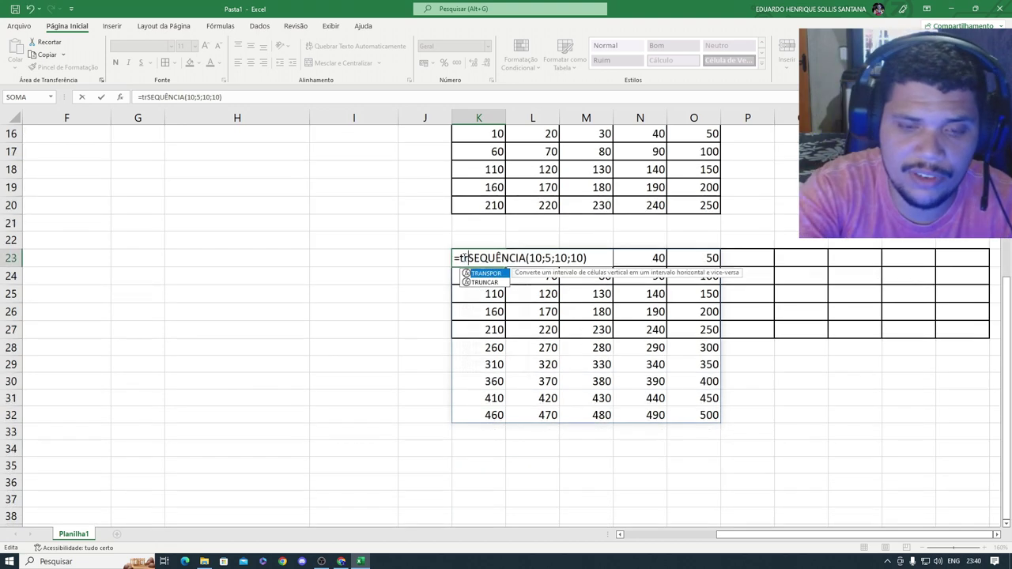
{"action": "type", "text": "a"}
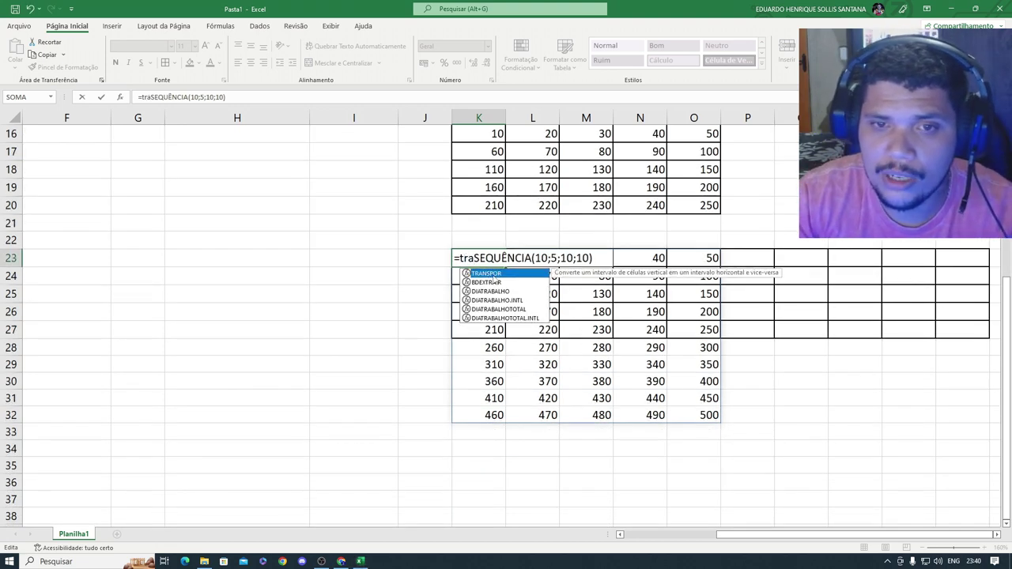
{"action": "double_click", "coordinate": [497, 274]}
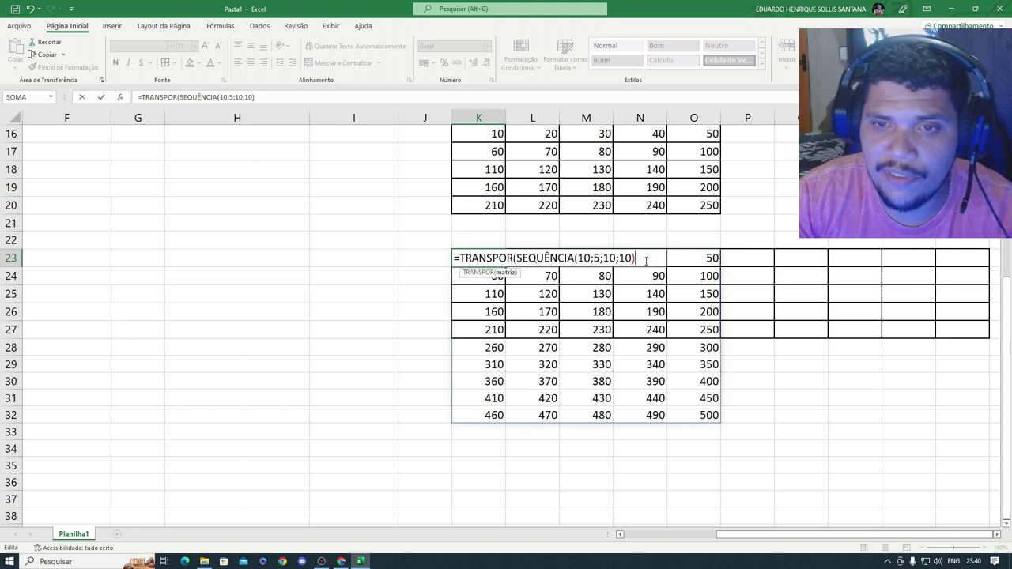
{"action": "type", "text": ")"}
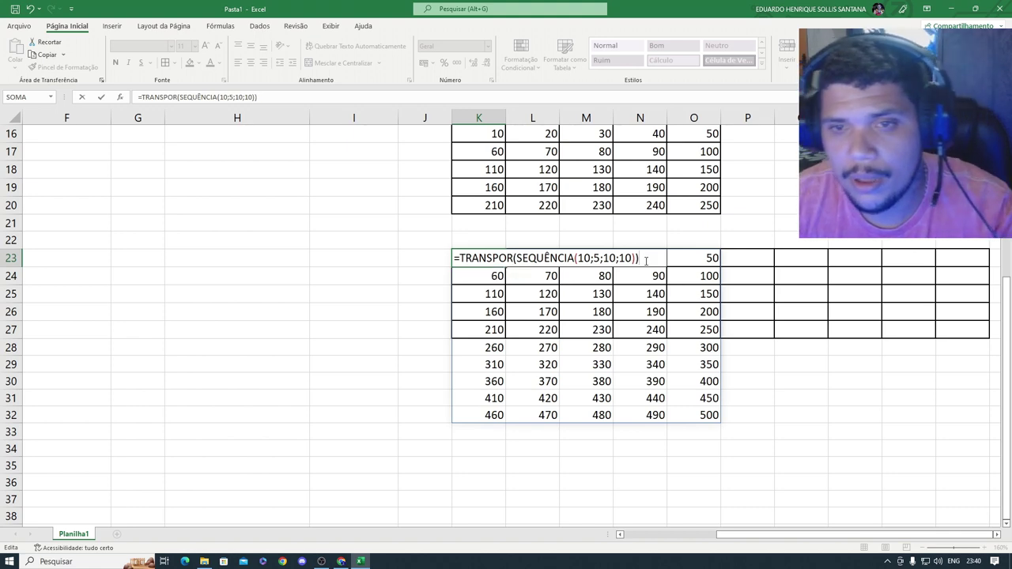
{"action": "key", "text": "Return"}
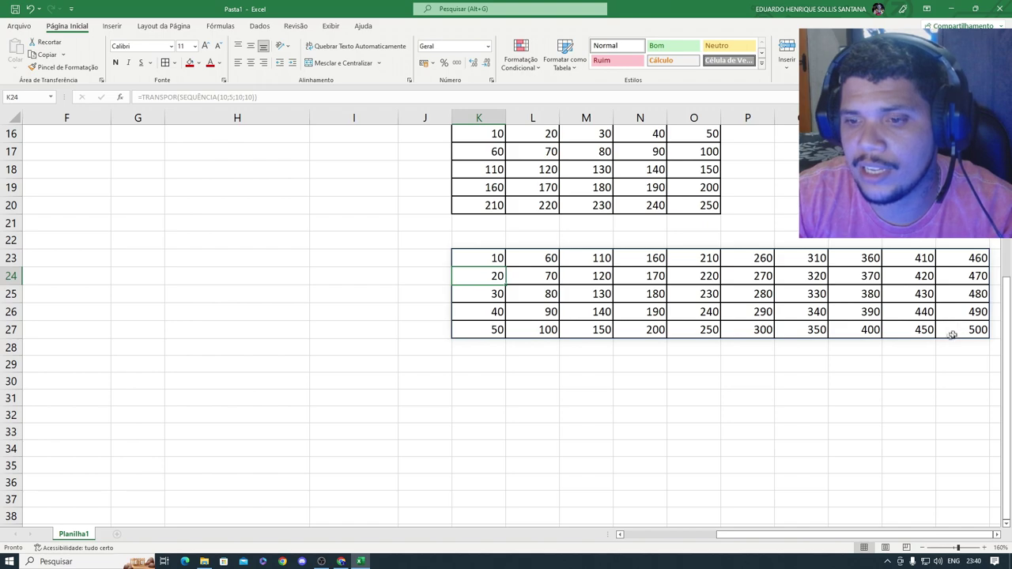
- Scroll back up to row 1 to view the Nomes tables and the 1–50 grids
{"action": "scroll", "coordinate": [878, 364], "scroll_direction": "up", "scroll_amount": 2}
{"action": "scroll", "coordinate": [820, 381], "scroll_direction": "up", "scroll_amount": 2}
{"action": "scroll", "coordinate": [819, 381], "scroll_direction": "up", "scroll_amount": 1}
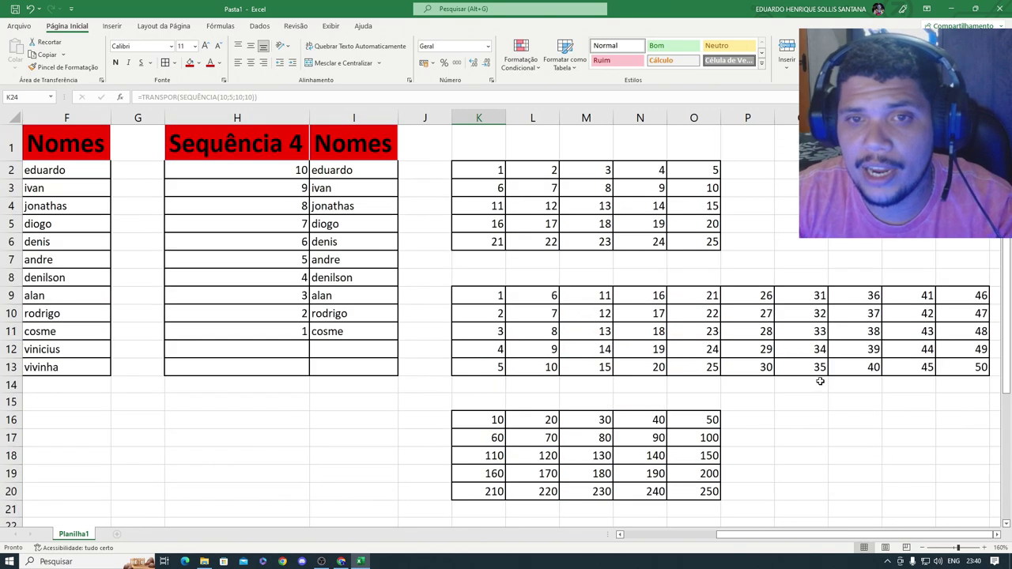